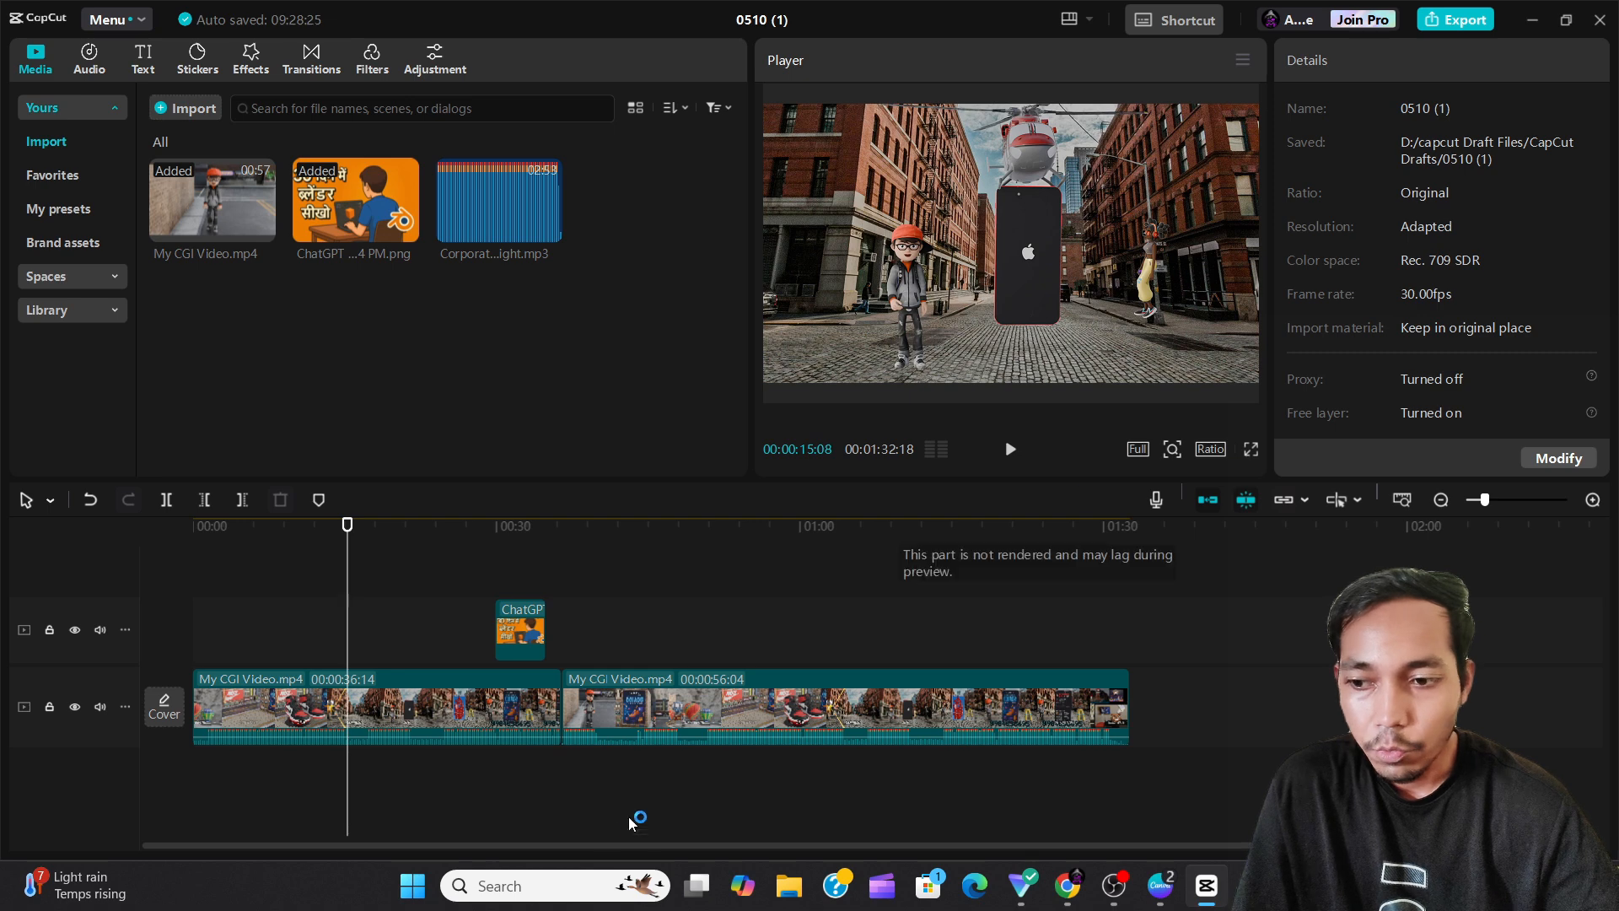
Select the first My CGI Video.mp4 clip in the timeline and widen the area showing its properties.
left_click(324, 707)
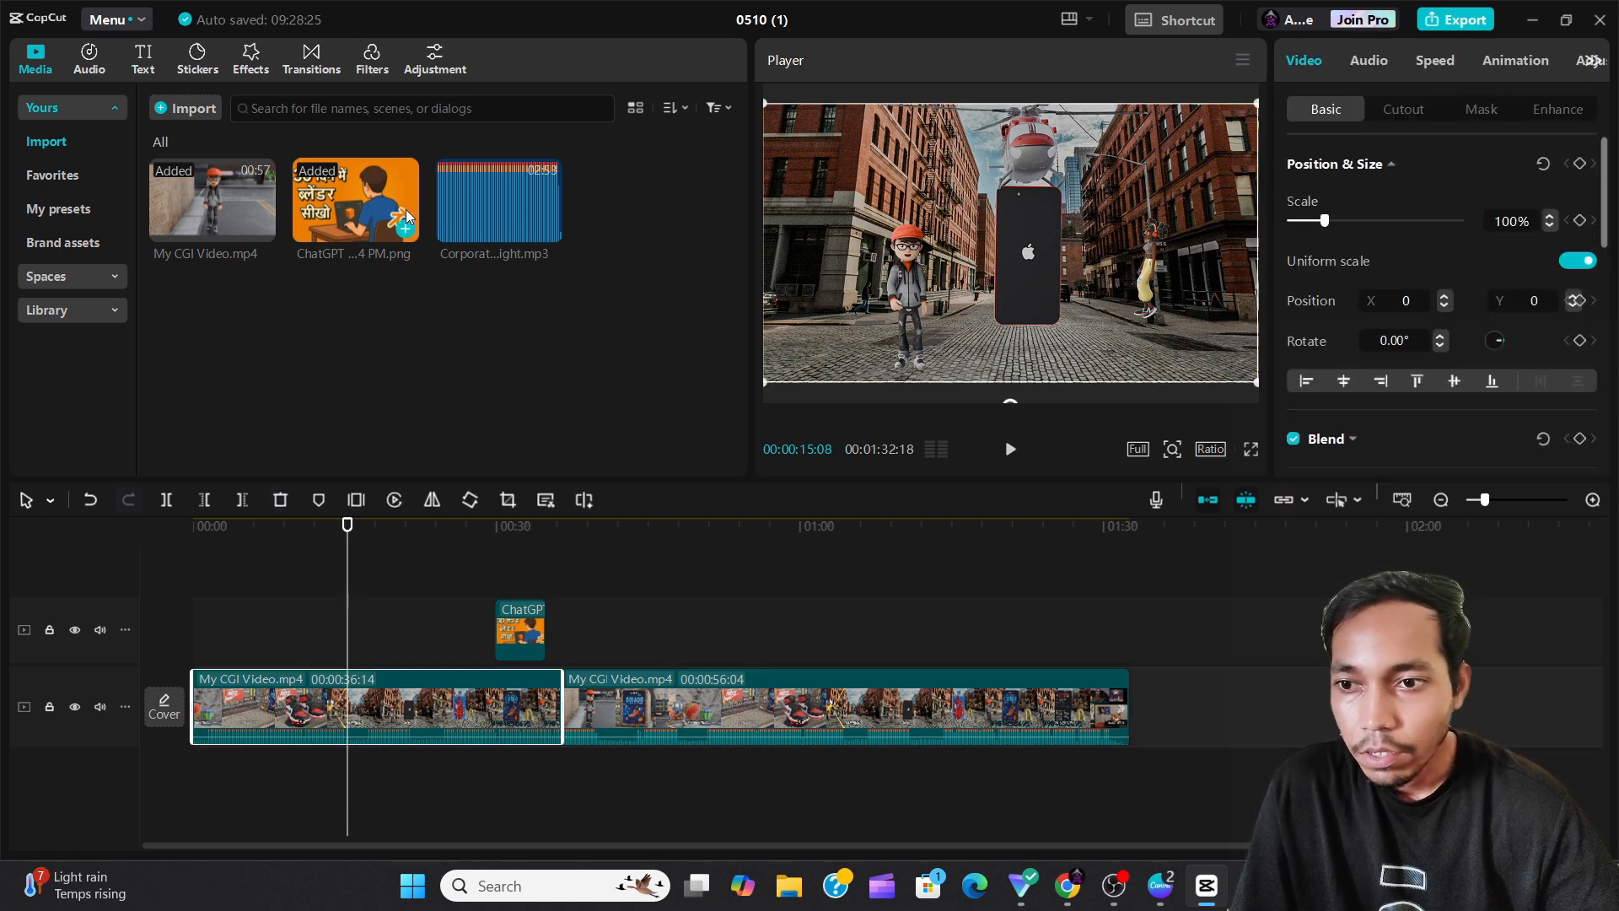
left_click_drag(751, 195, 576, 215)
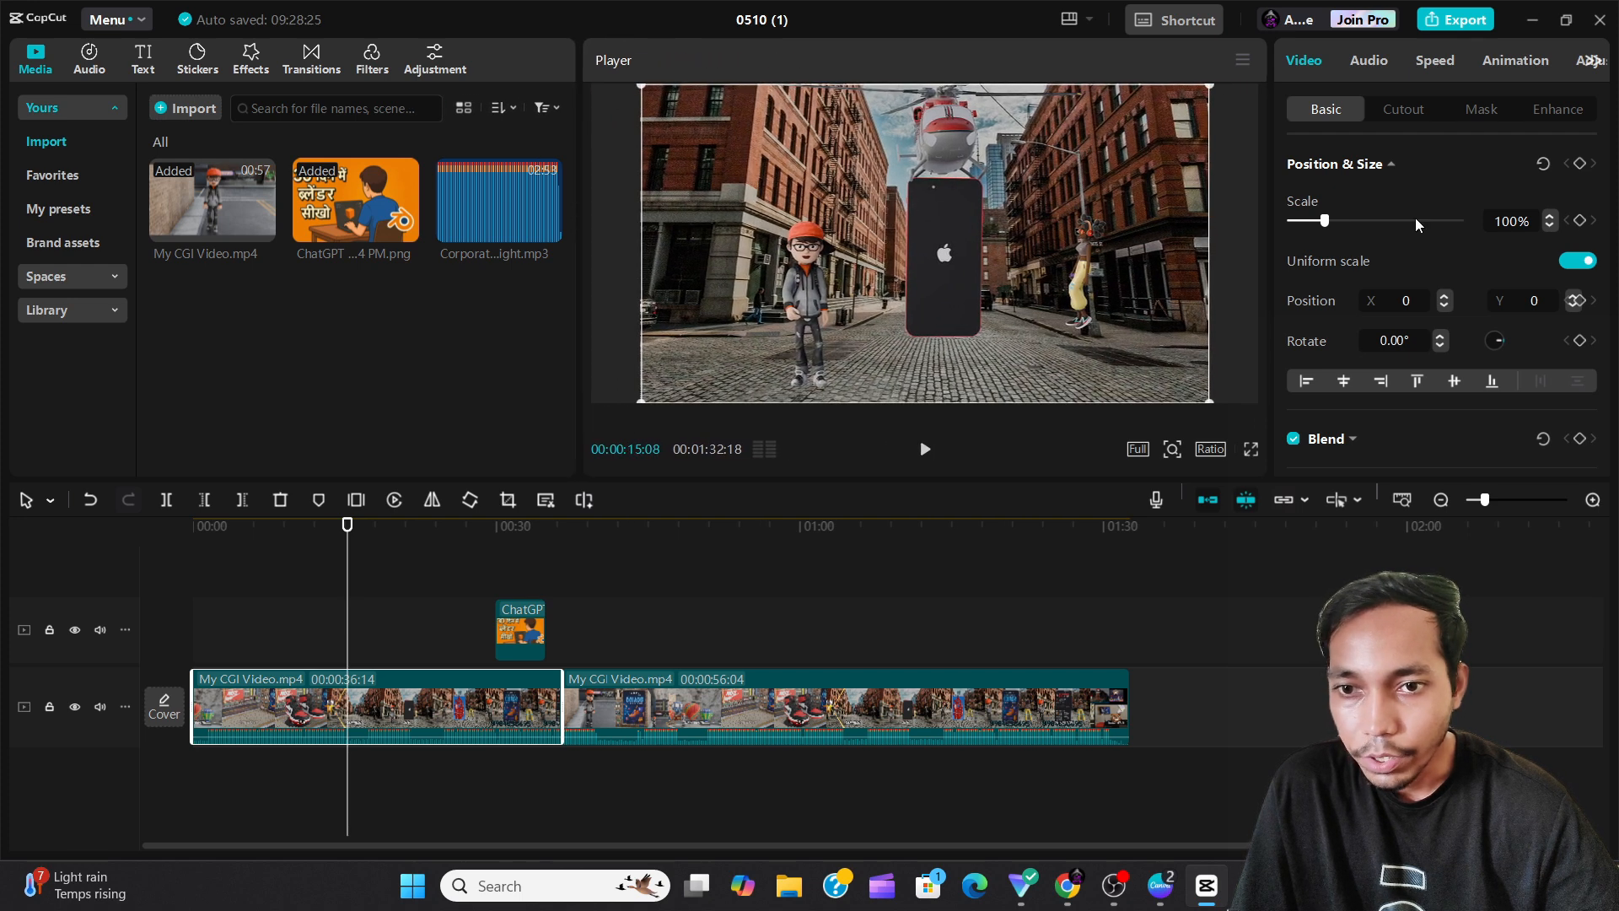
left_click_drag(1267, 231, 1164, 227)
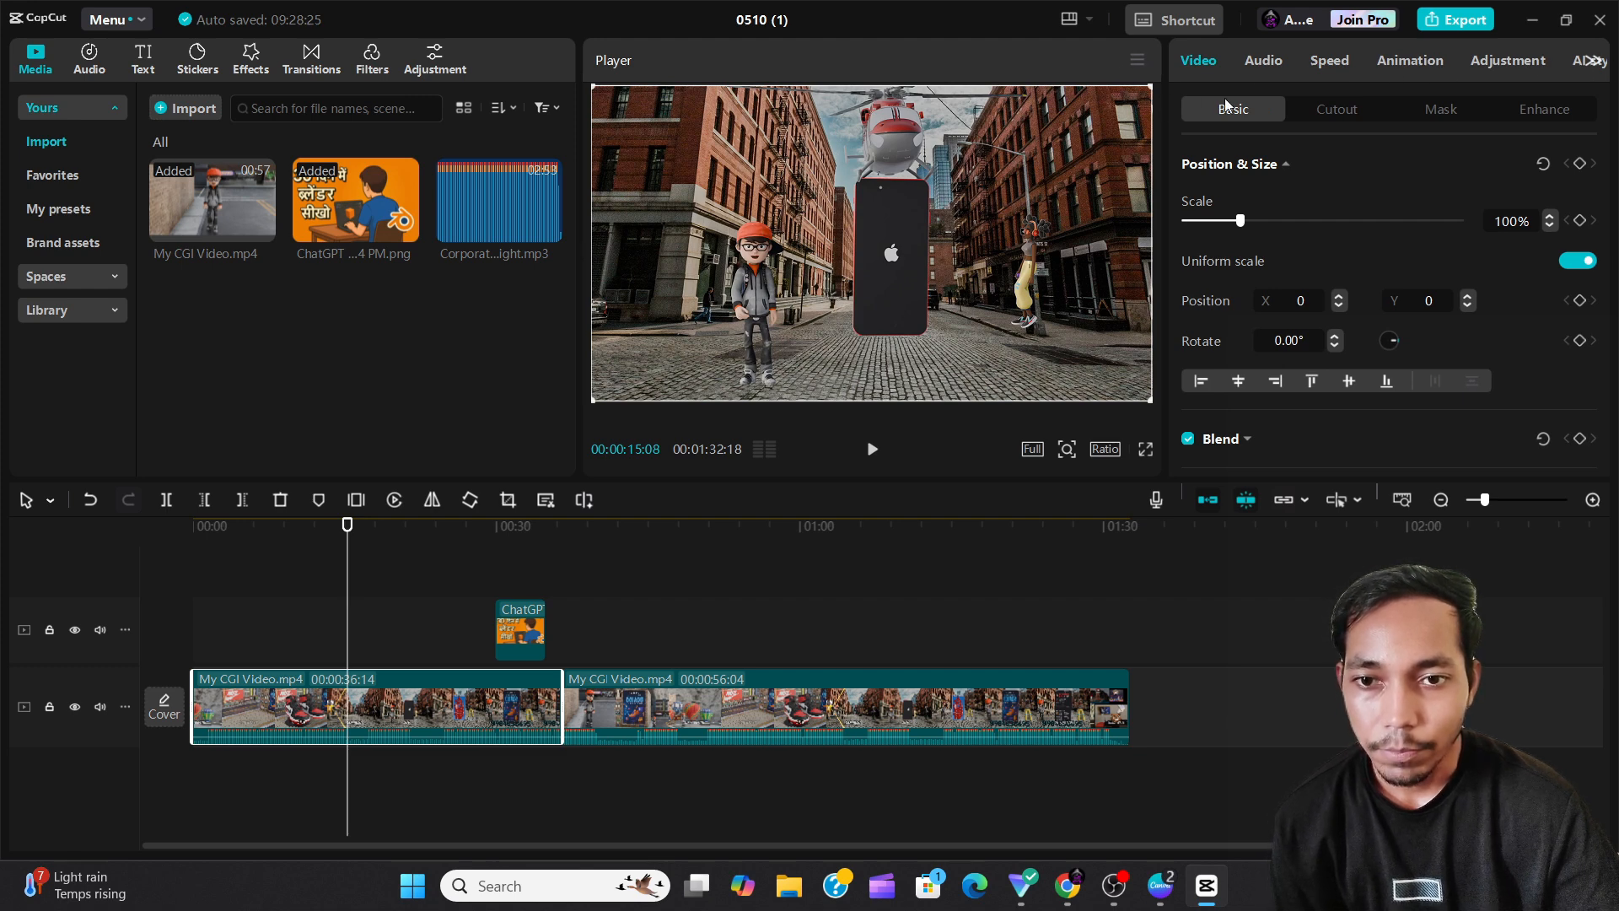
scroll(1297, 223, "down", 10)
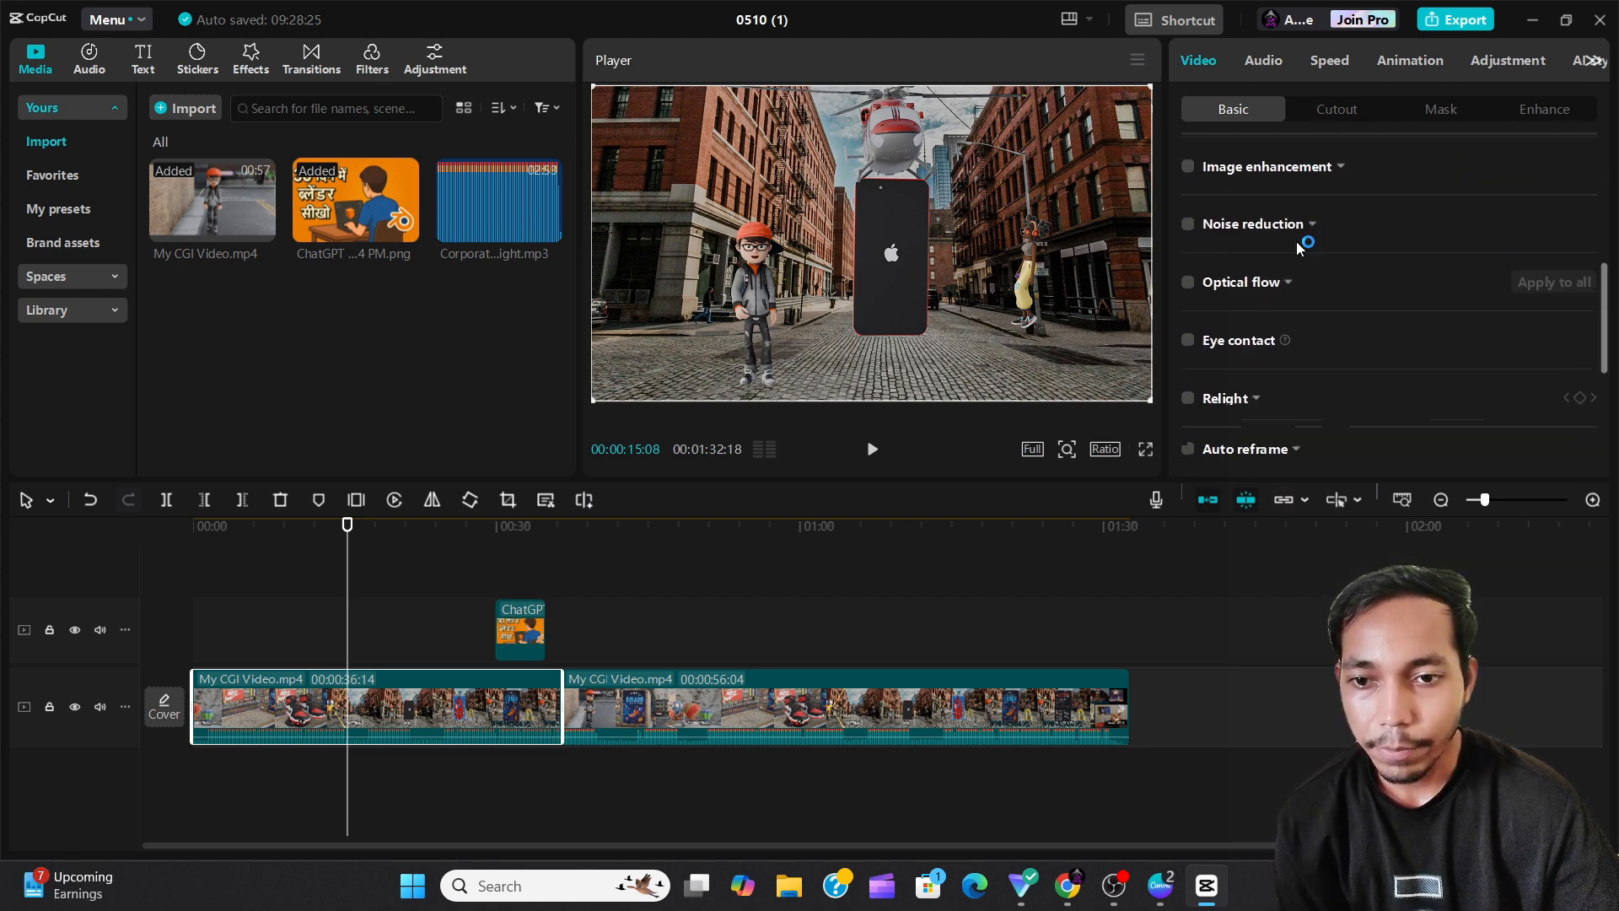
scroll(1292, 278, "up", 10)
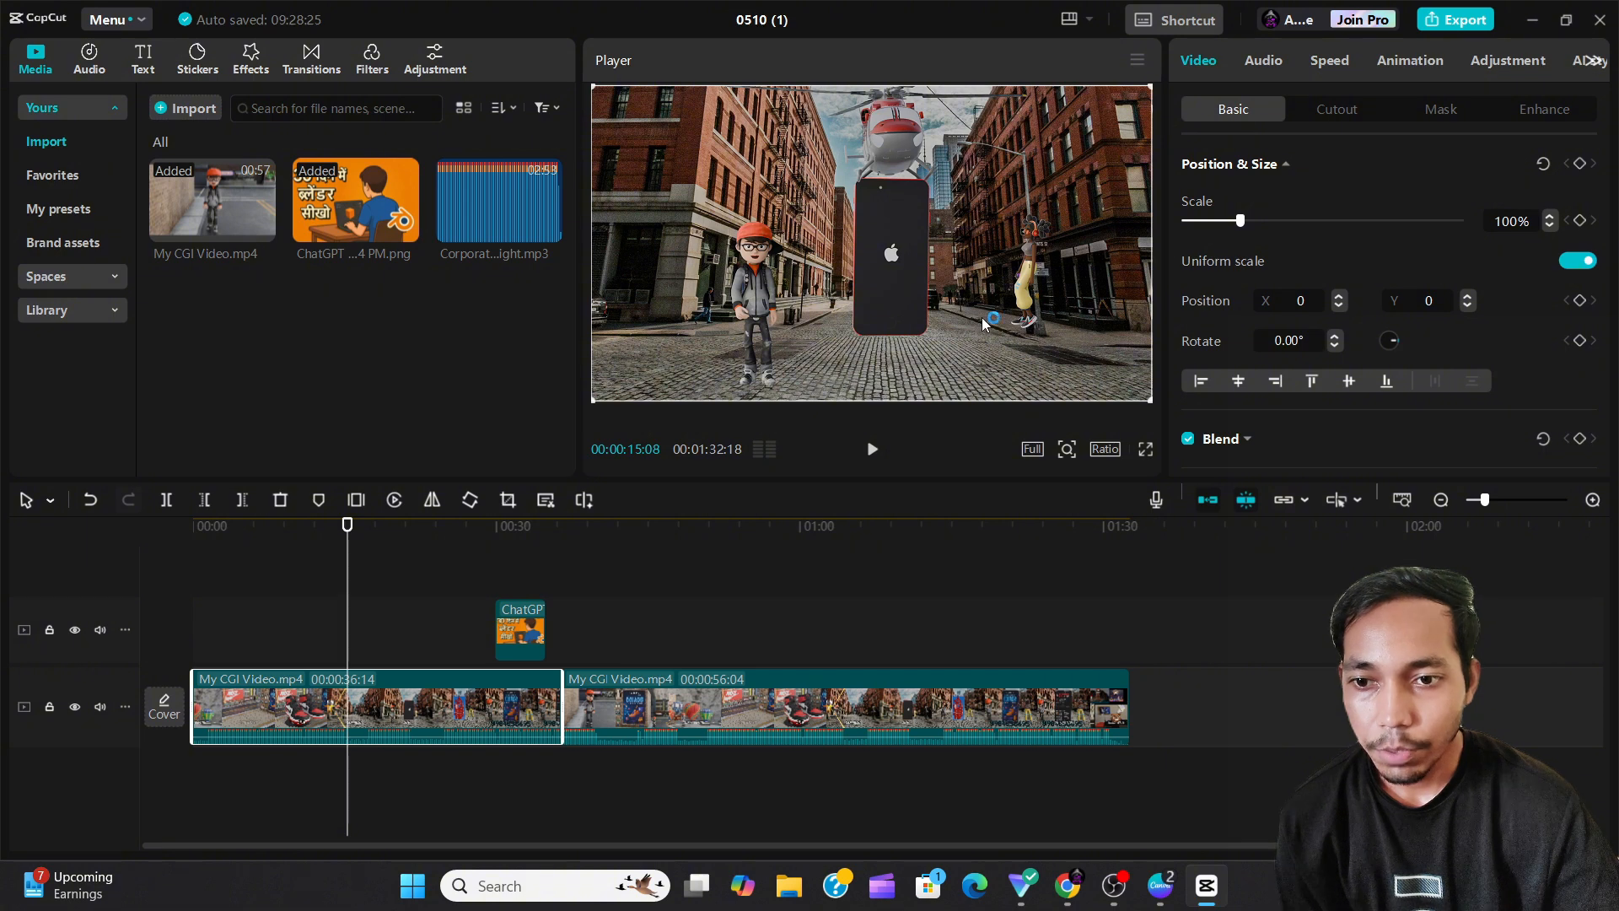
Try resizing the clip in the preview to 54% and back to 100%, and reduce its scale value to 51%.
left_click_drag(1149, 87, 999, 218)
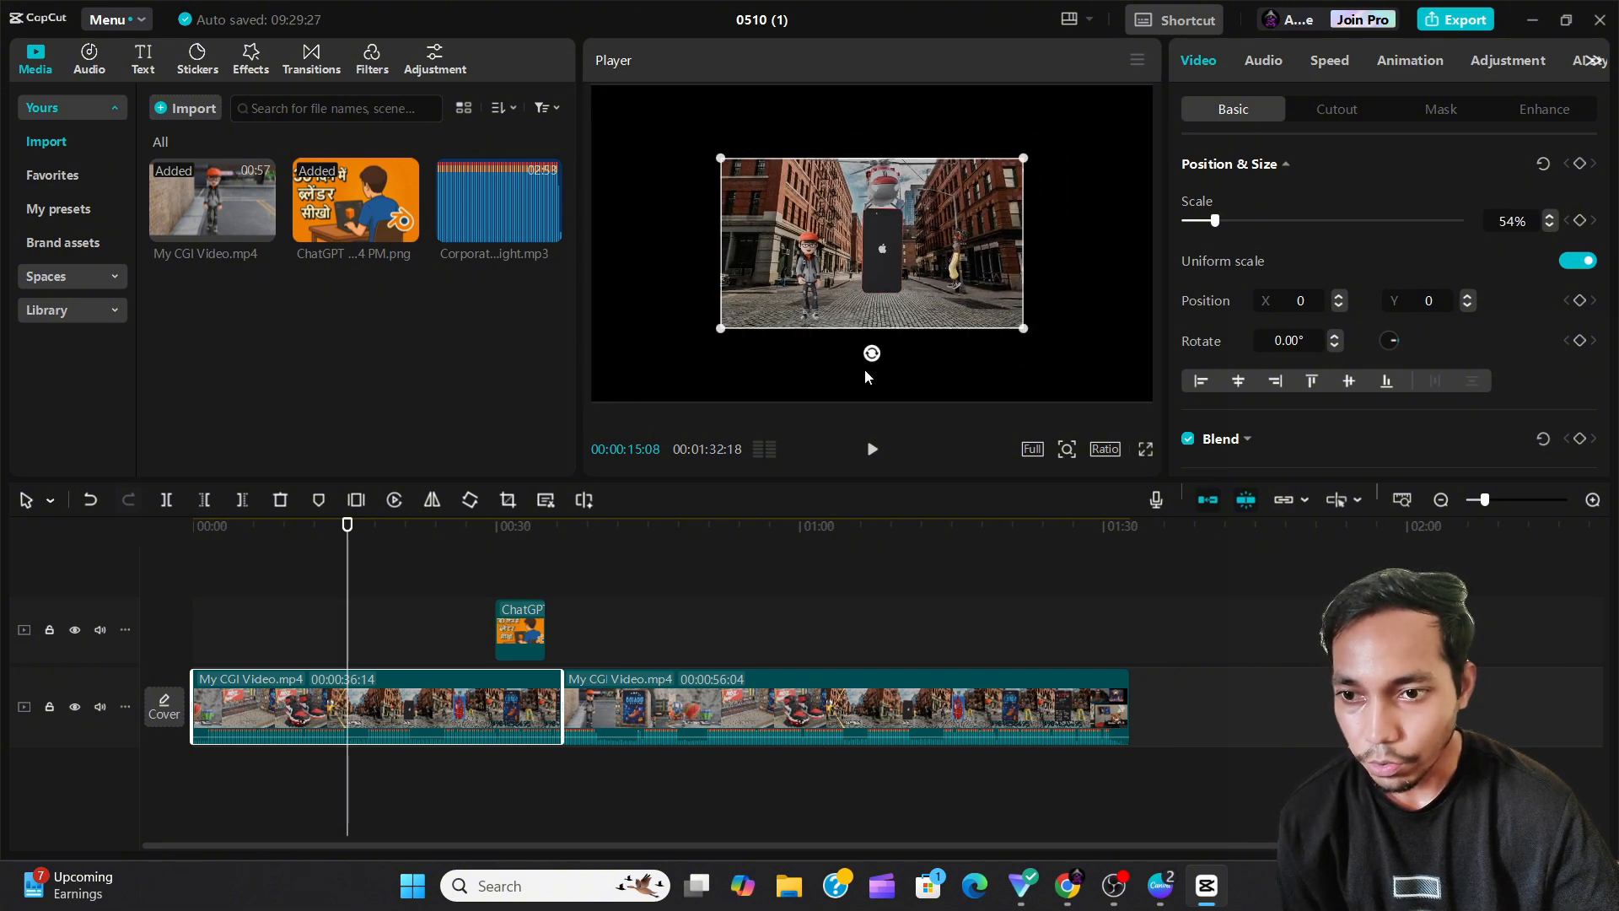
left_click_drag(868, 357, 872, 355)
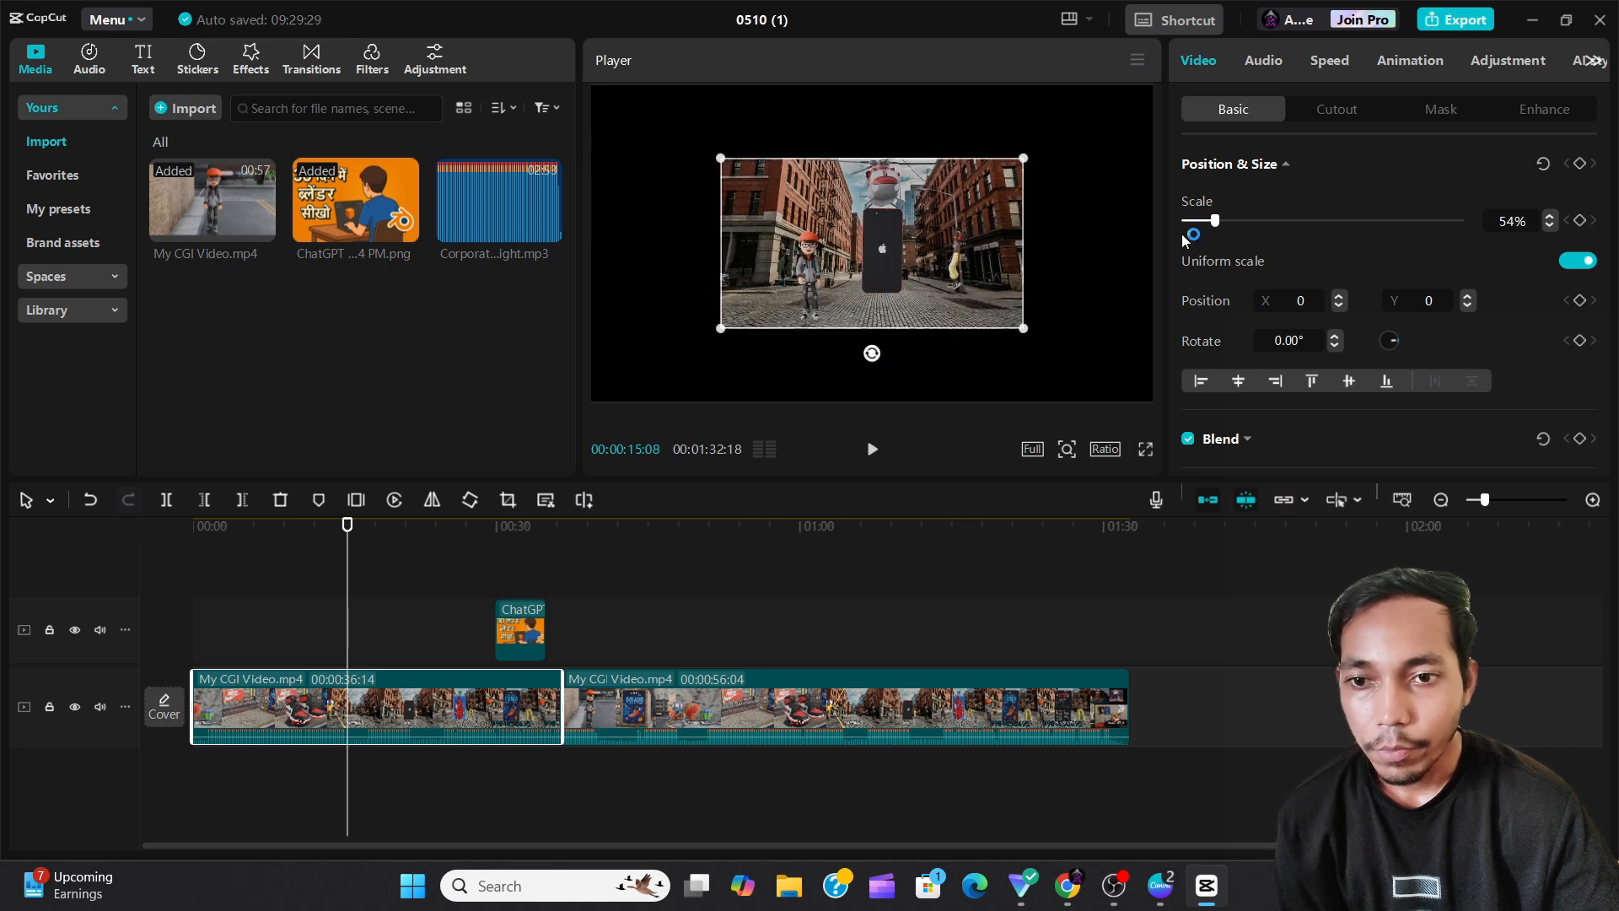
left_click_drag(1024, 329, 1188, 486)
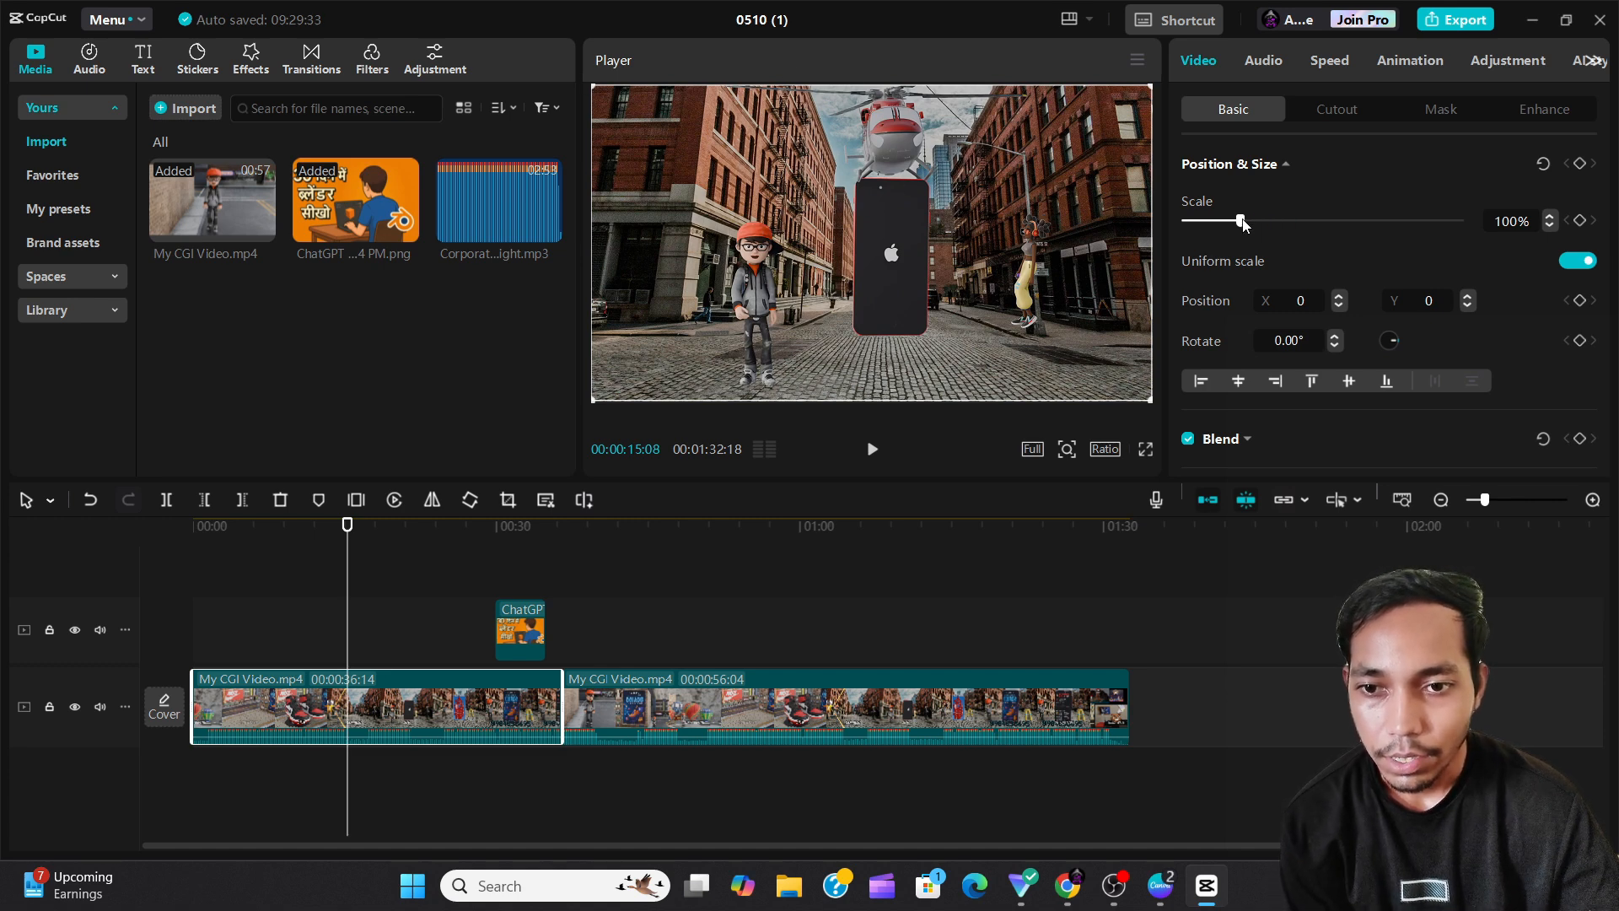
left_click_drag(1241, 221, 1213, 260)
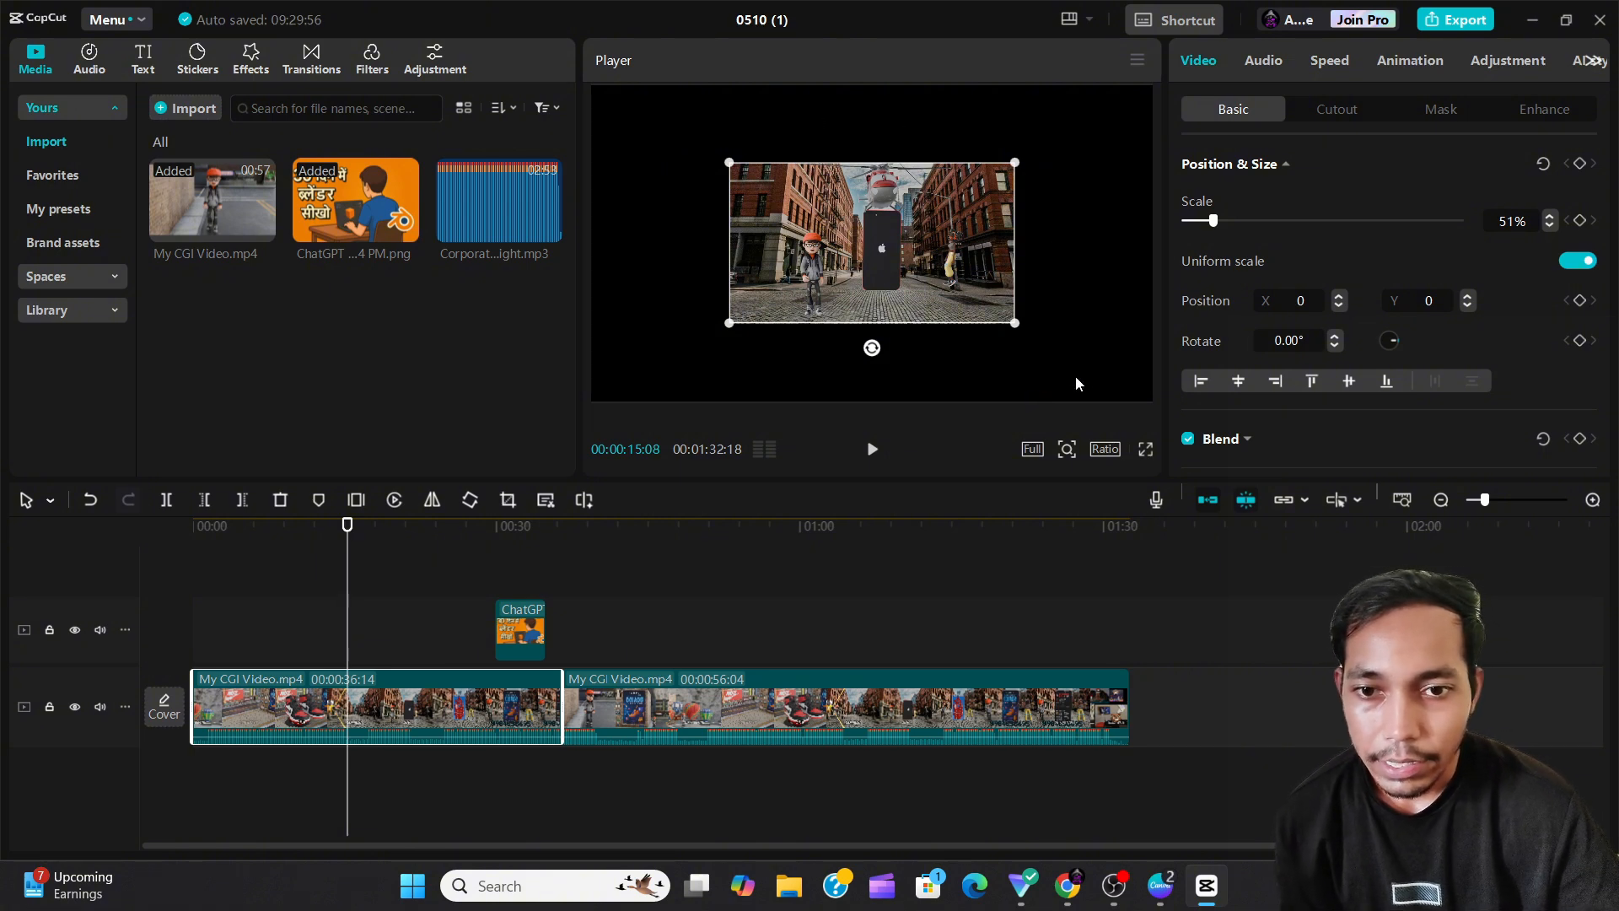
Turn off uniform scale and stretch the clip to 136% width and 73% height.
left_click(1564, 262)
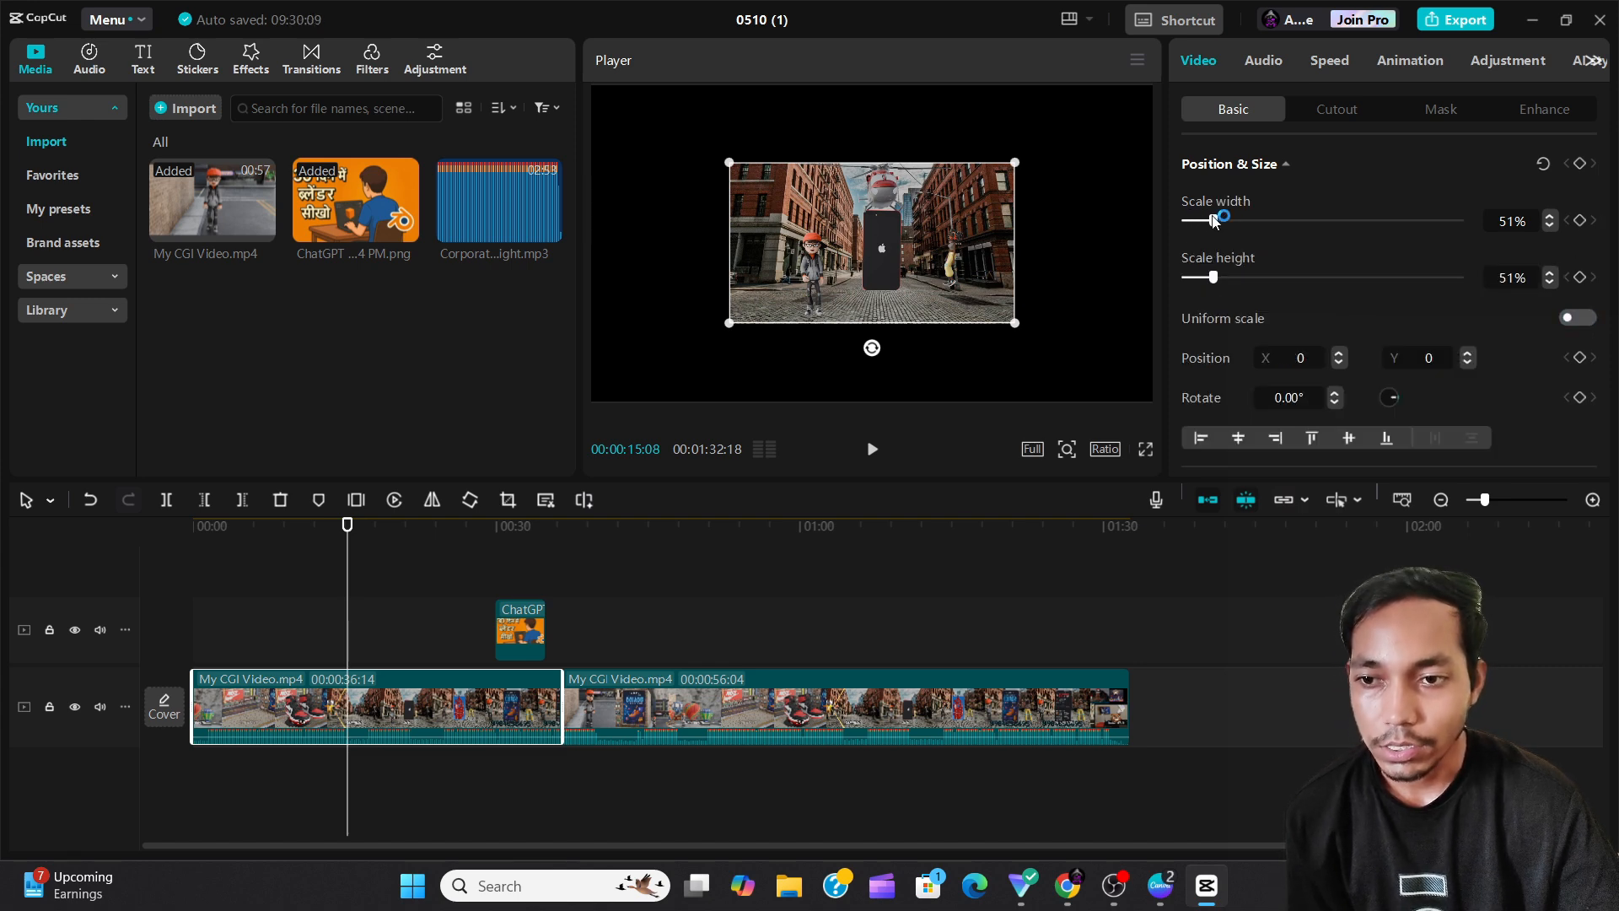
left_click_drag(1214, 221, 1259, 220)
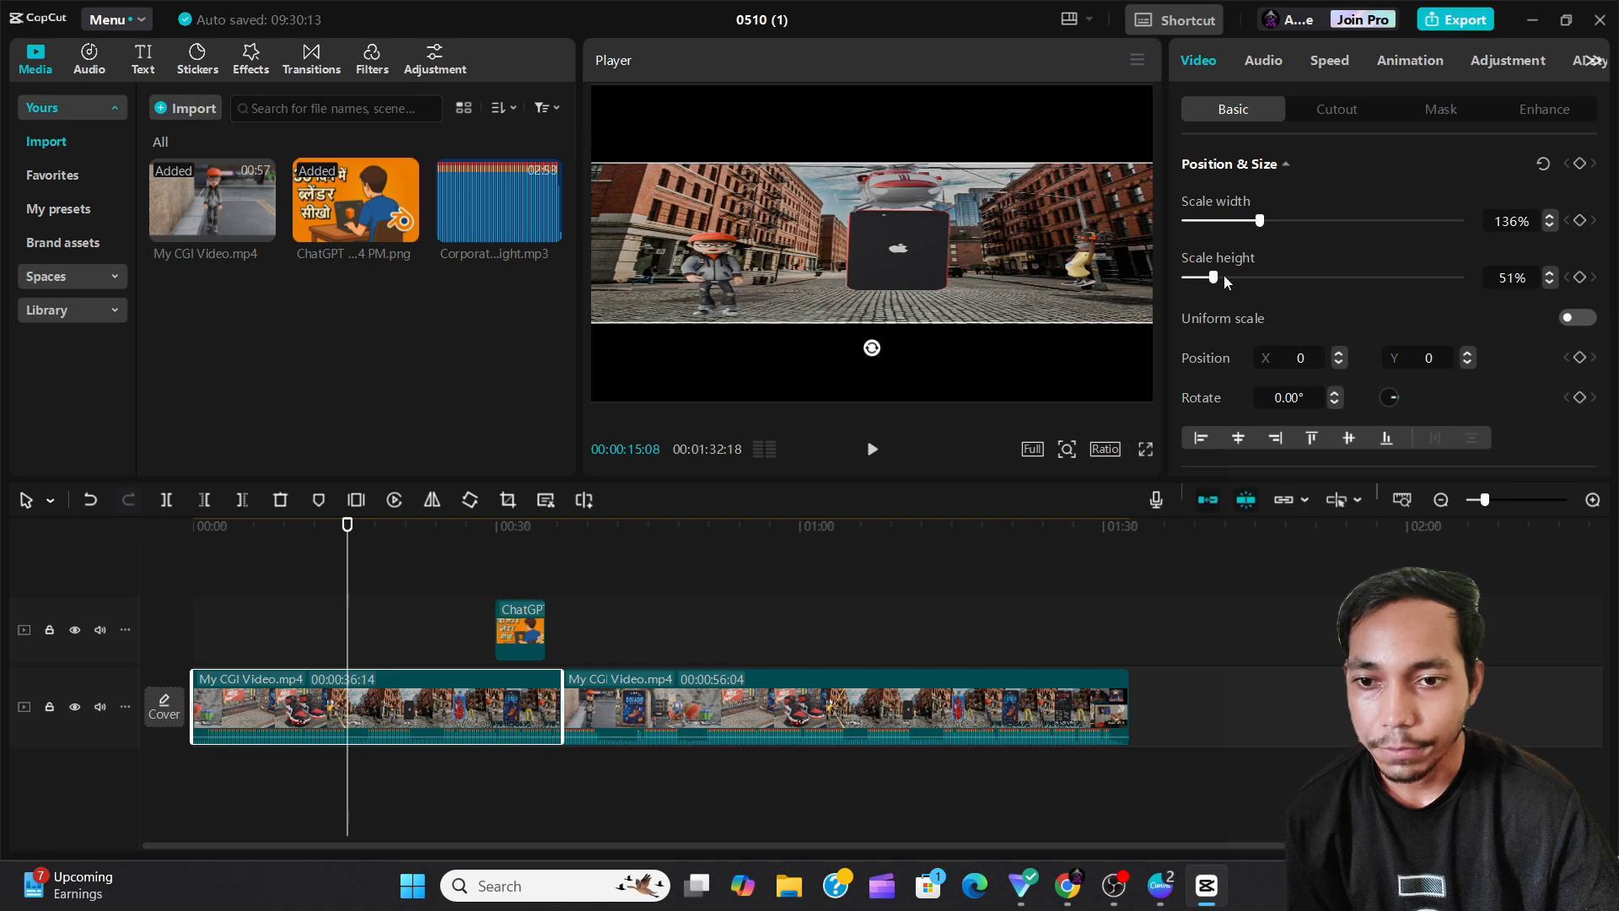
mouse_move(1222, 277)
left_mouse_down()
mouse_move(1282, 280)
mouse_move(1226, 294)
left_mouse_up()
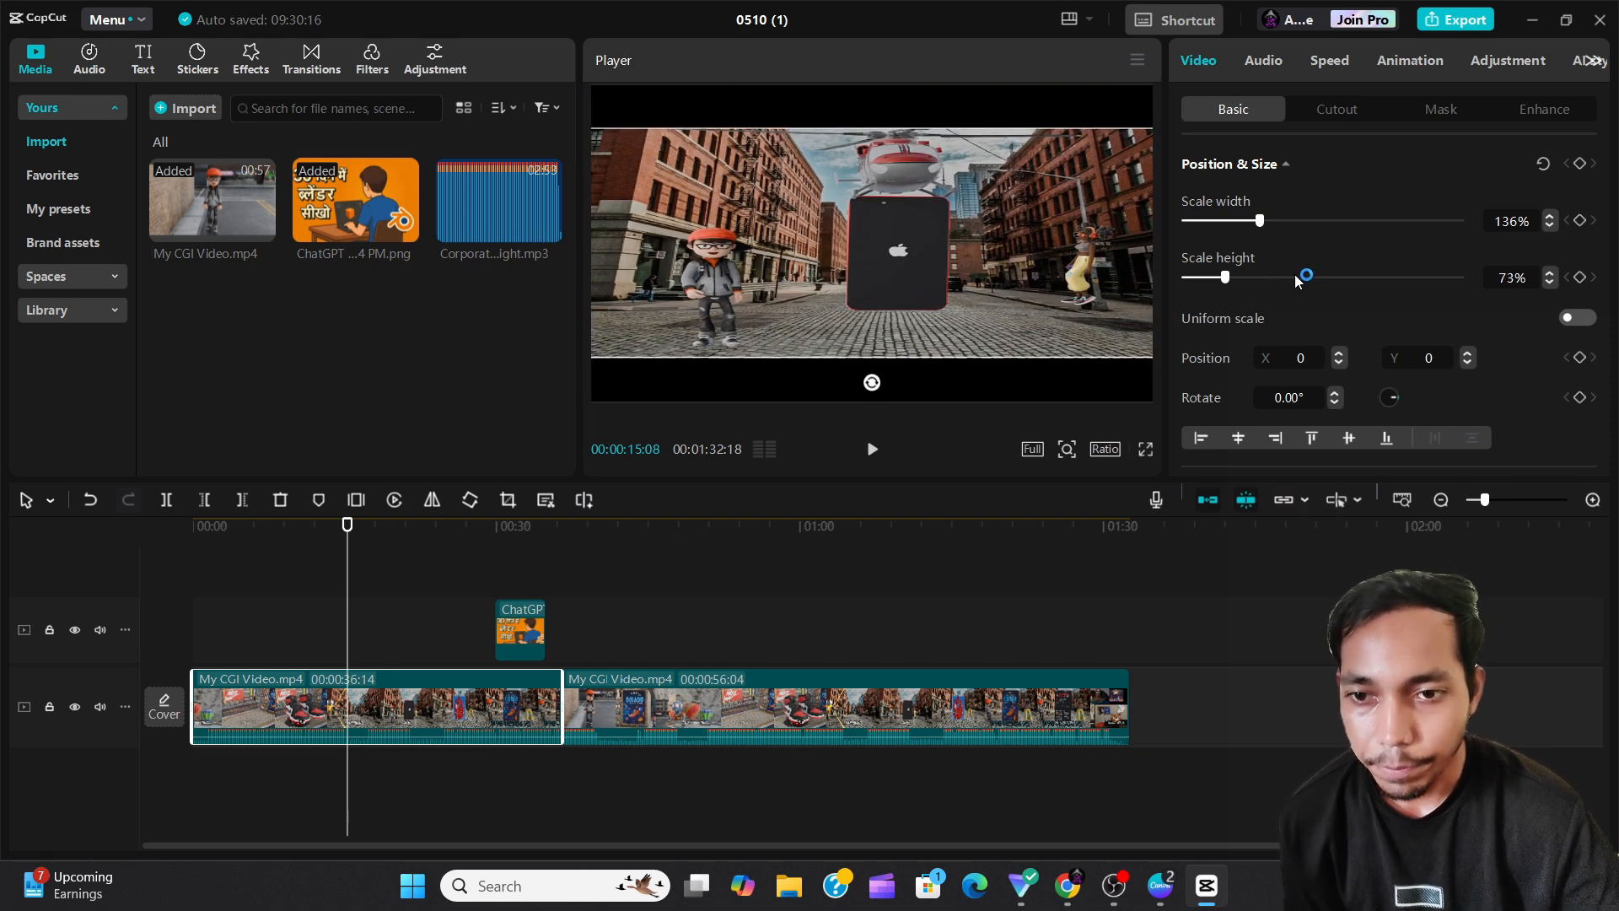
Turn uniform scale on, reduce the stretched clip's scale to 117%, and turn uniform scale off again.
left_click(1585, 318)
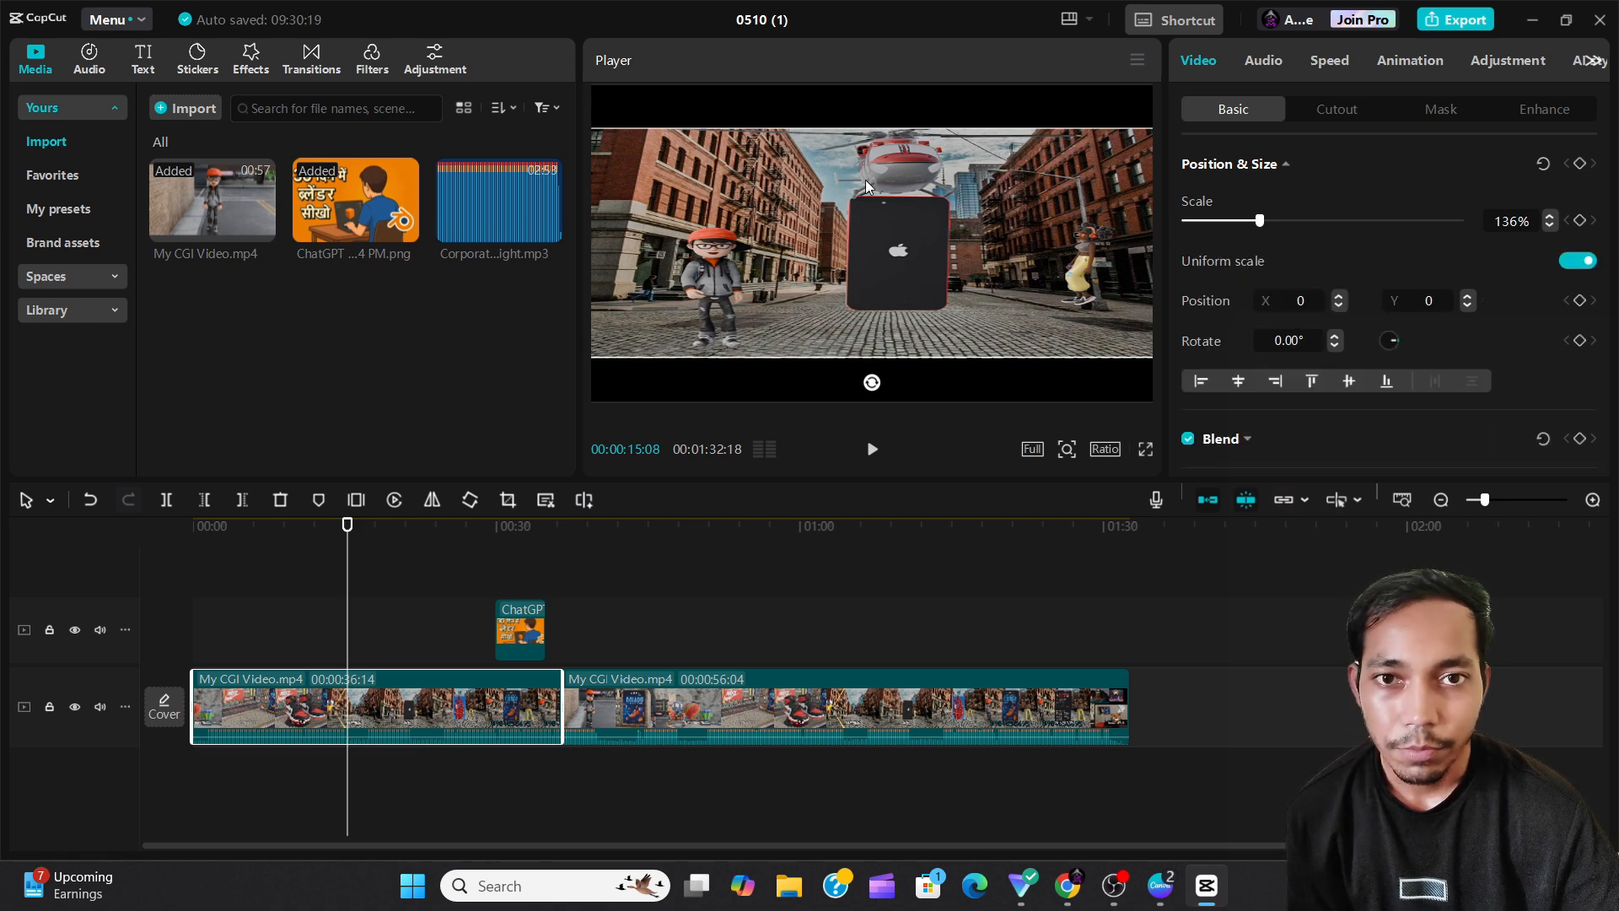
mouse_move(1264, 228)
left_mouse_down()
mouse_move(1280, 223)
mouse_move(1257, 233)
left_mouse_up()
left_click(1575, 263)
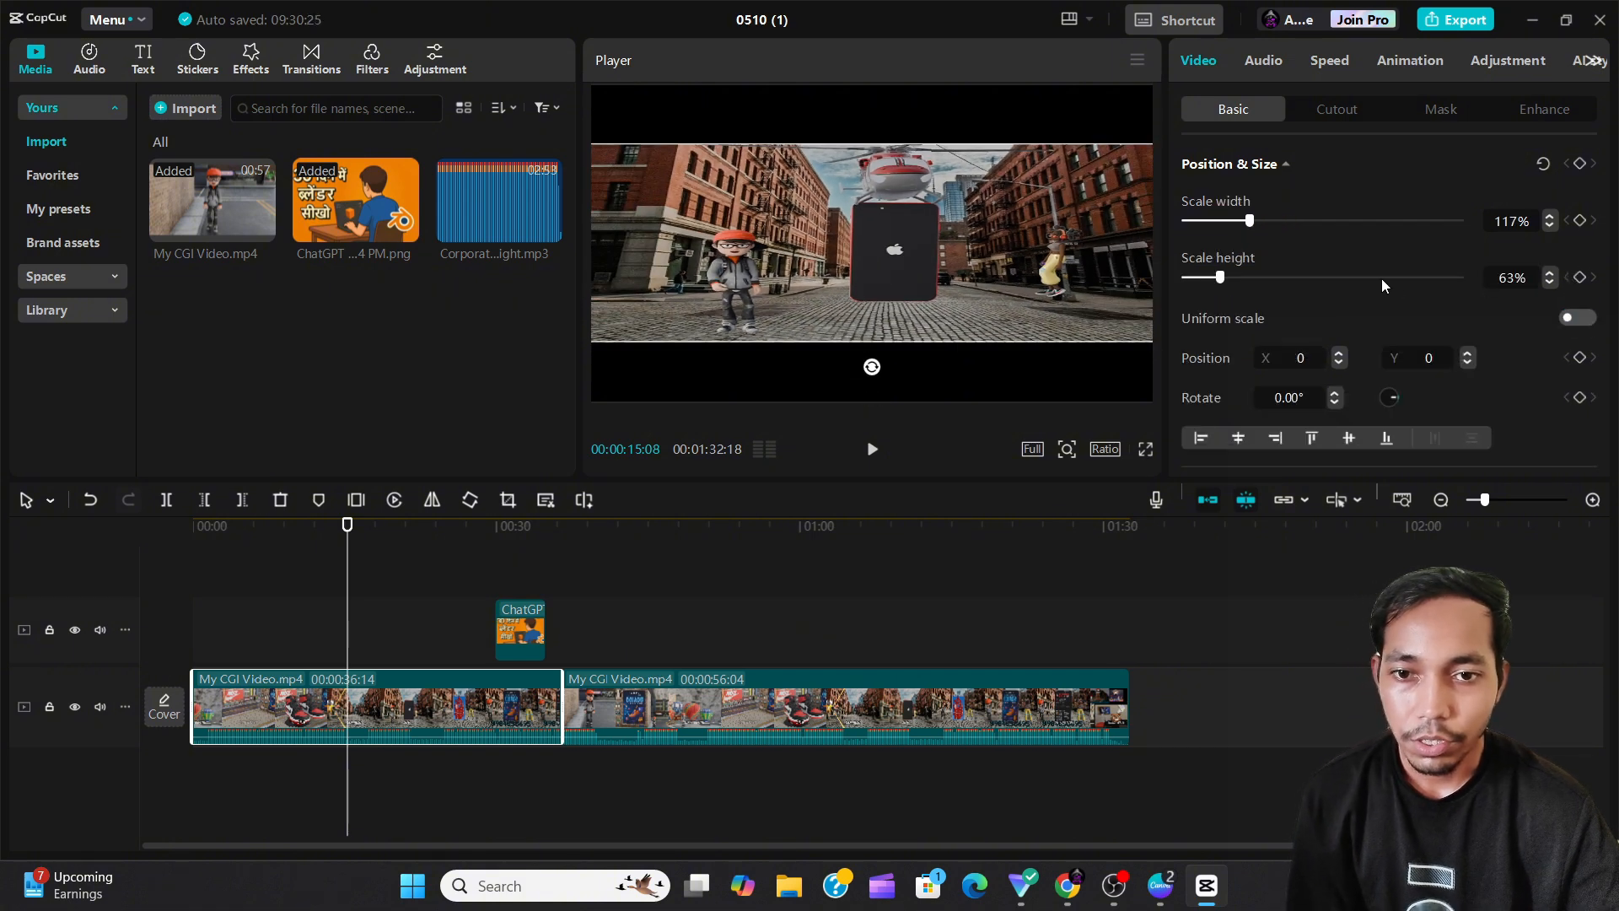
Set the clip's scale width and scale height both to 100% and turn uniform scale on.
left_click(1518, 220)
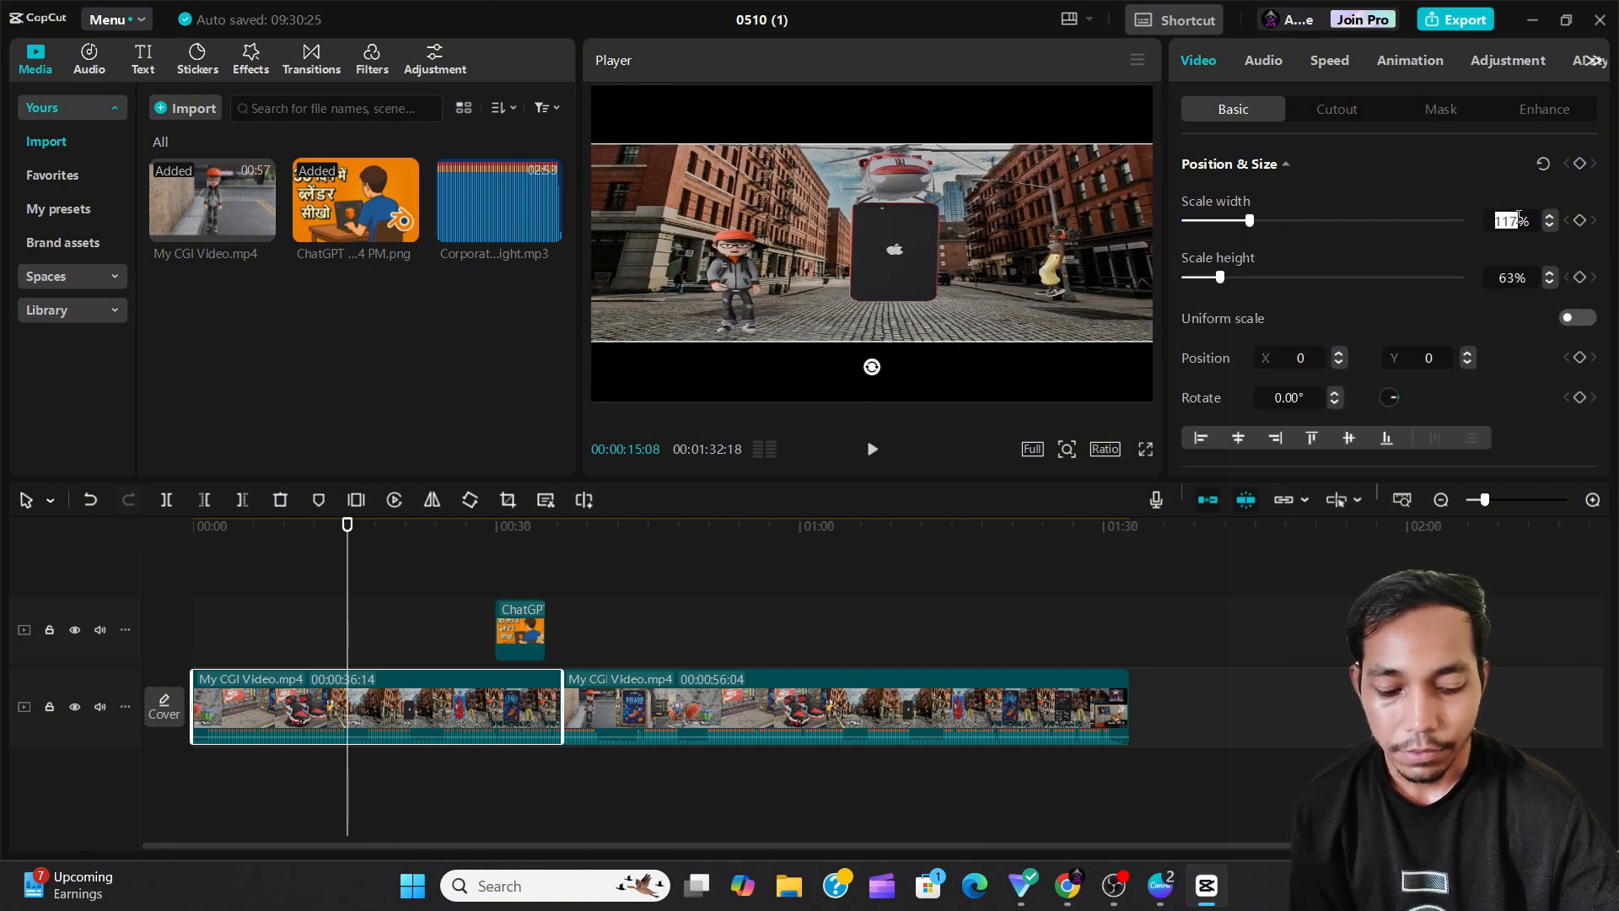
type("100")
key("Return")
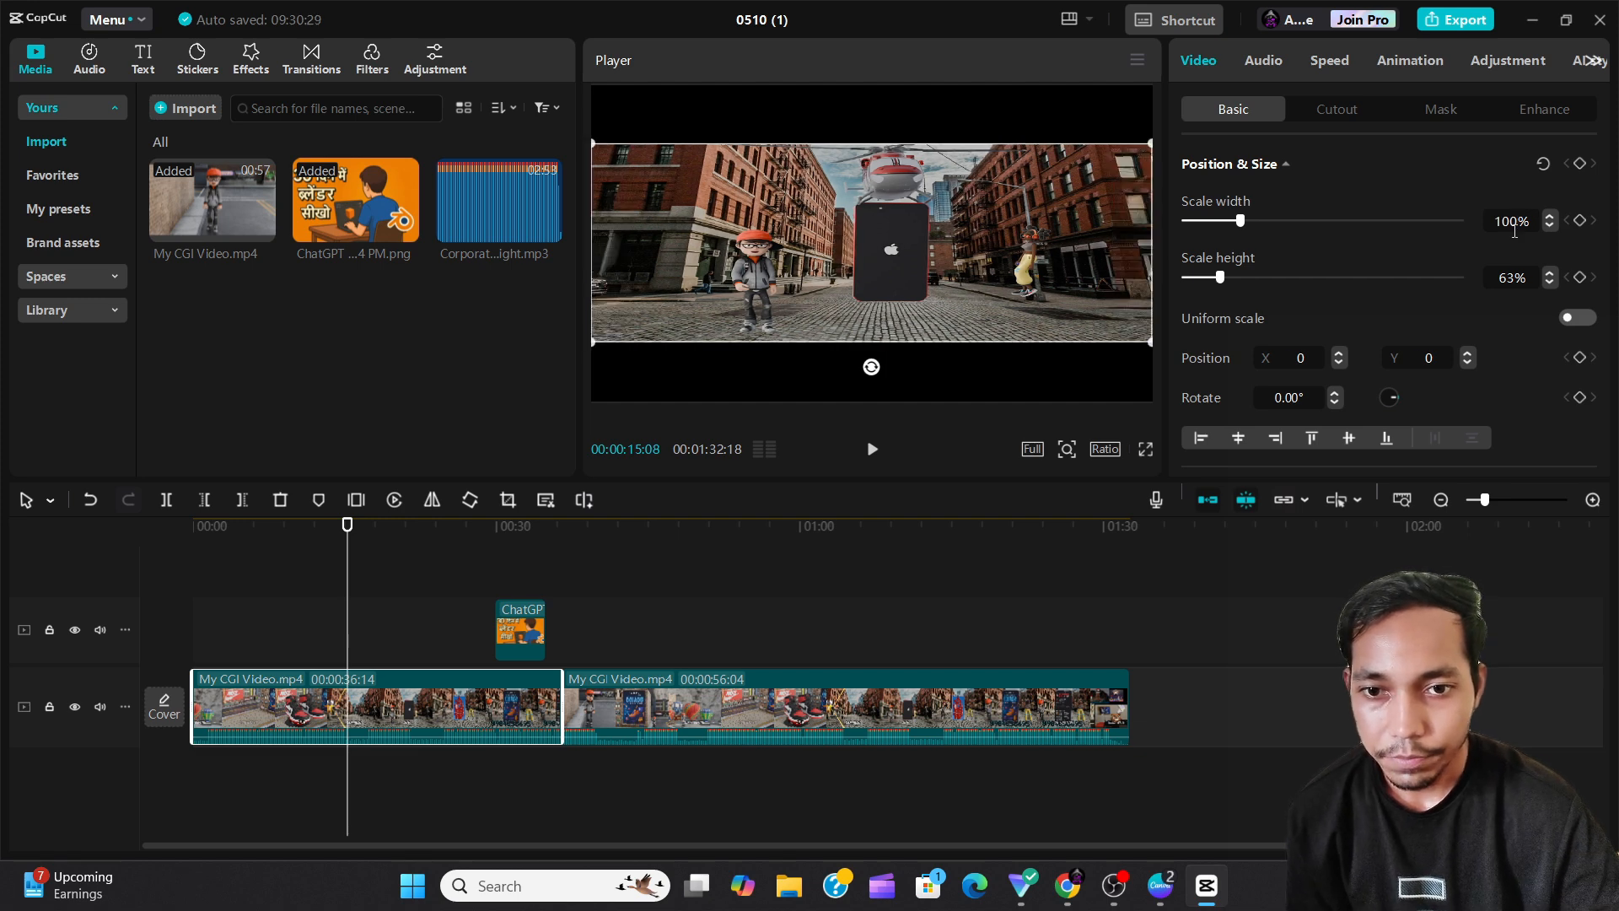
left_click(1514, 278)
type("100")
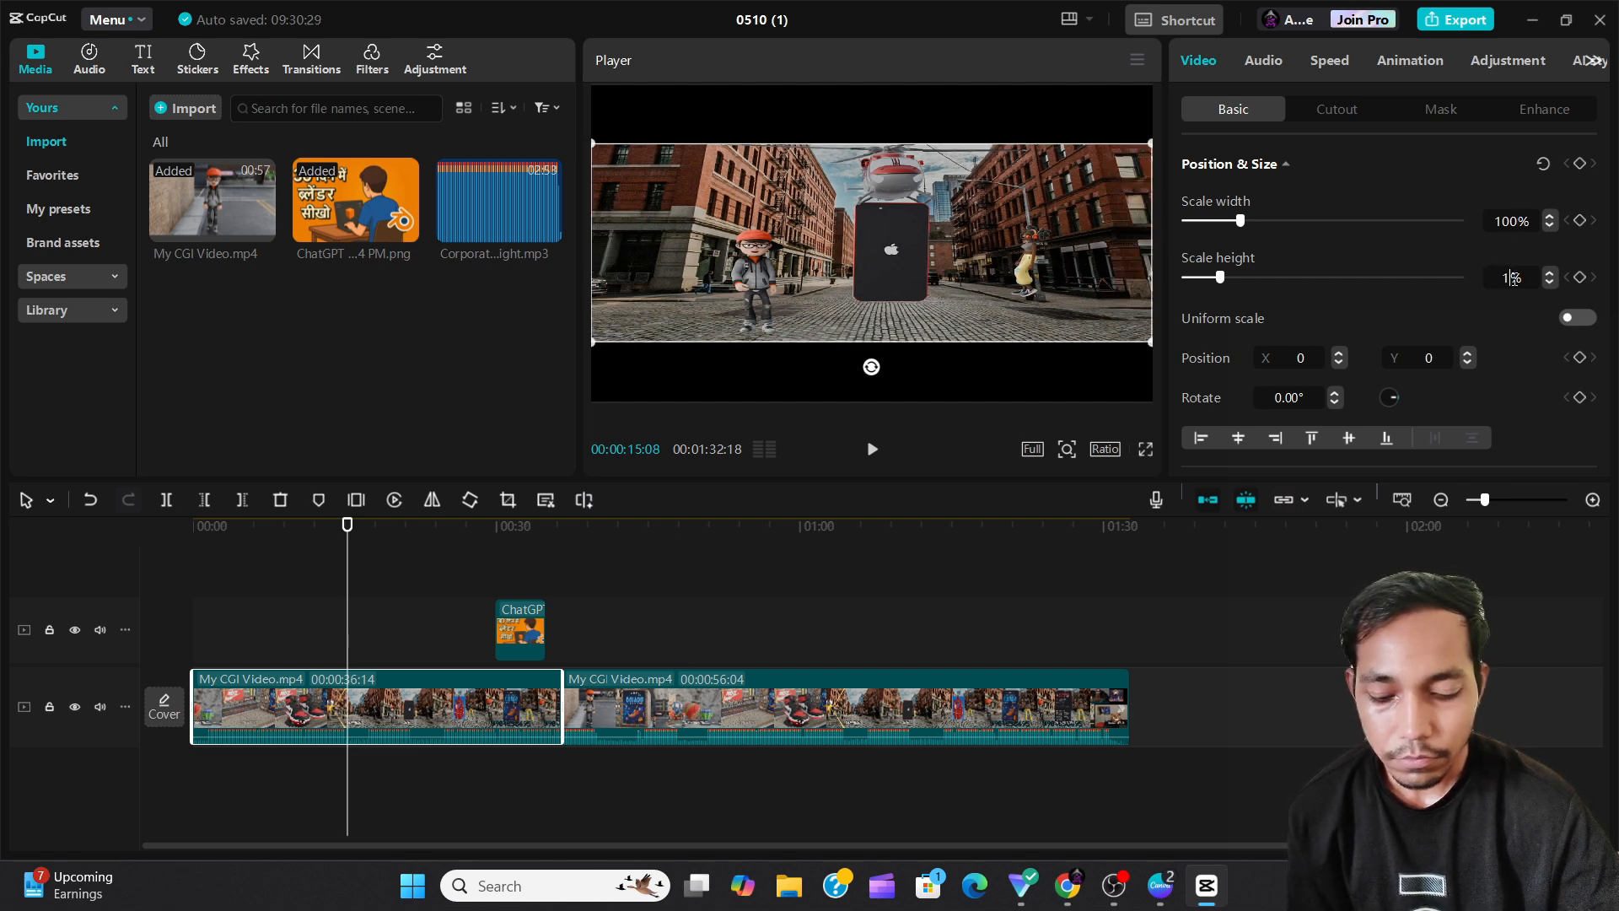
key("Return")
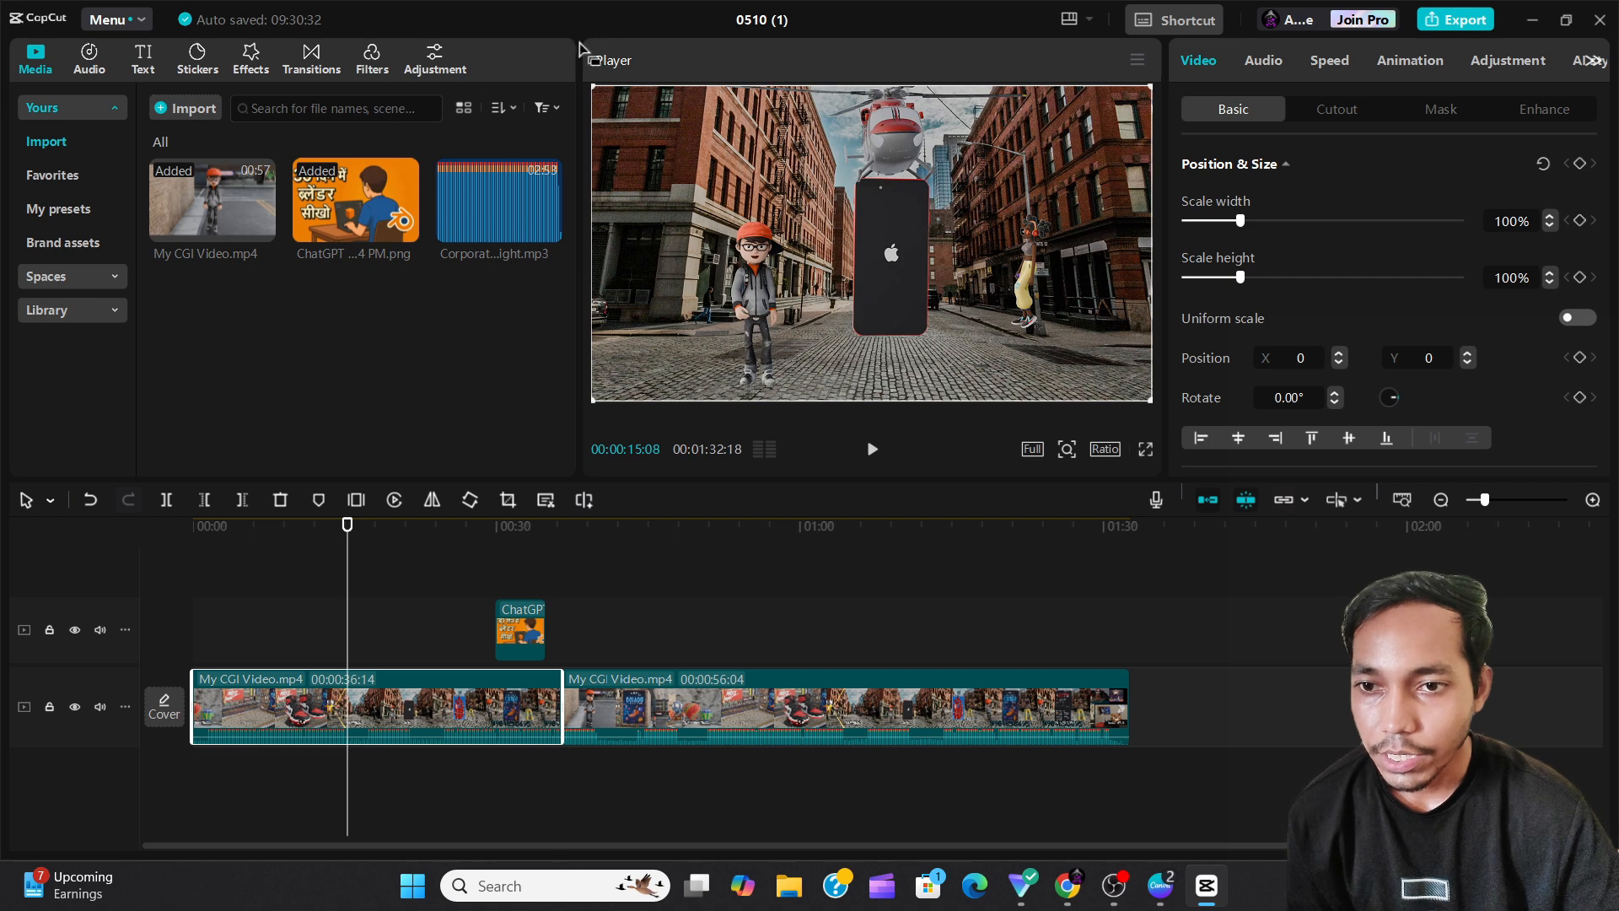
left_click(1590, 318)
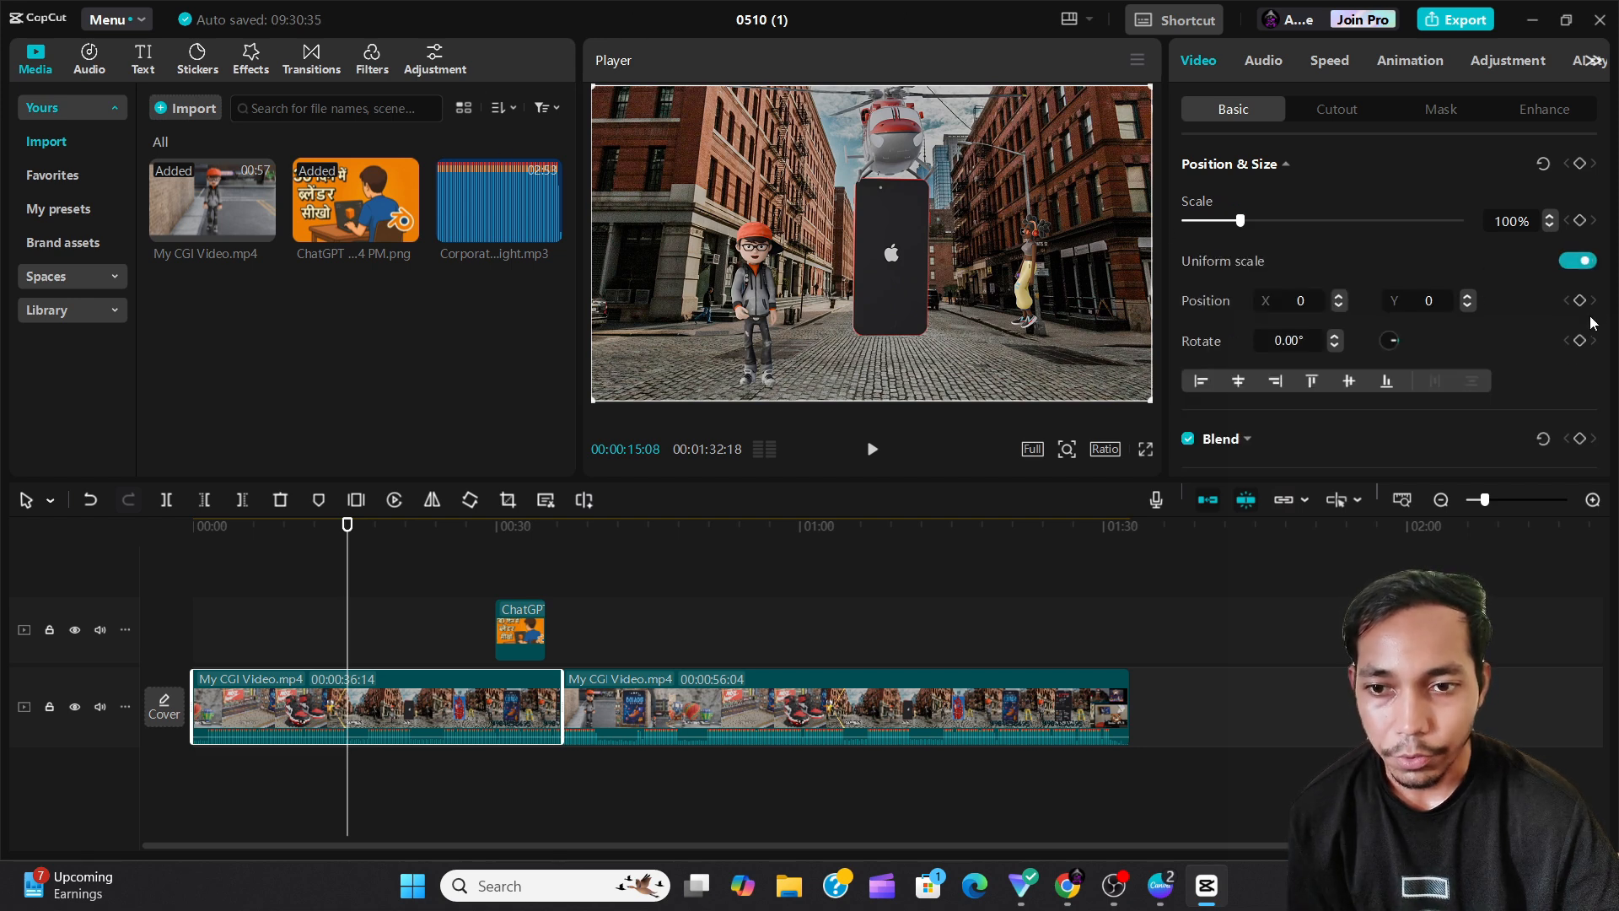
Scale the clip uniformly to 67% and set its position to X 50 and Y 100.
left_click_drag(1215, 222, 1223, 223)
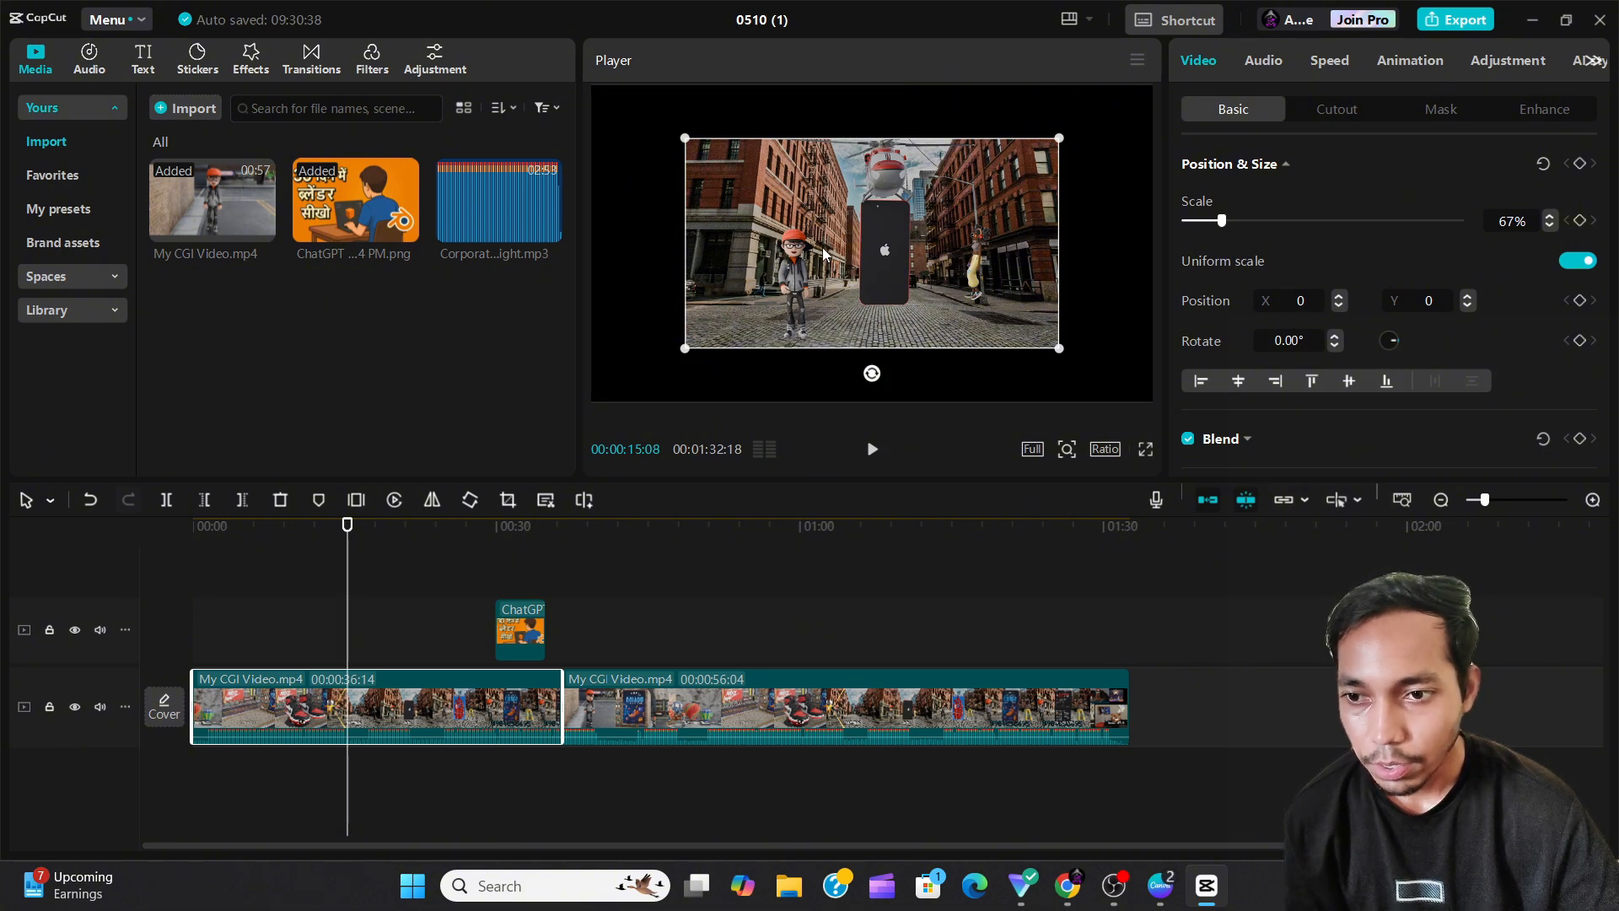
left_click_drag(827, 236, 839, 287)
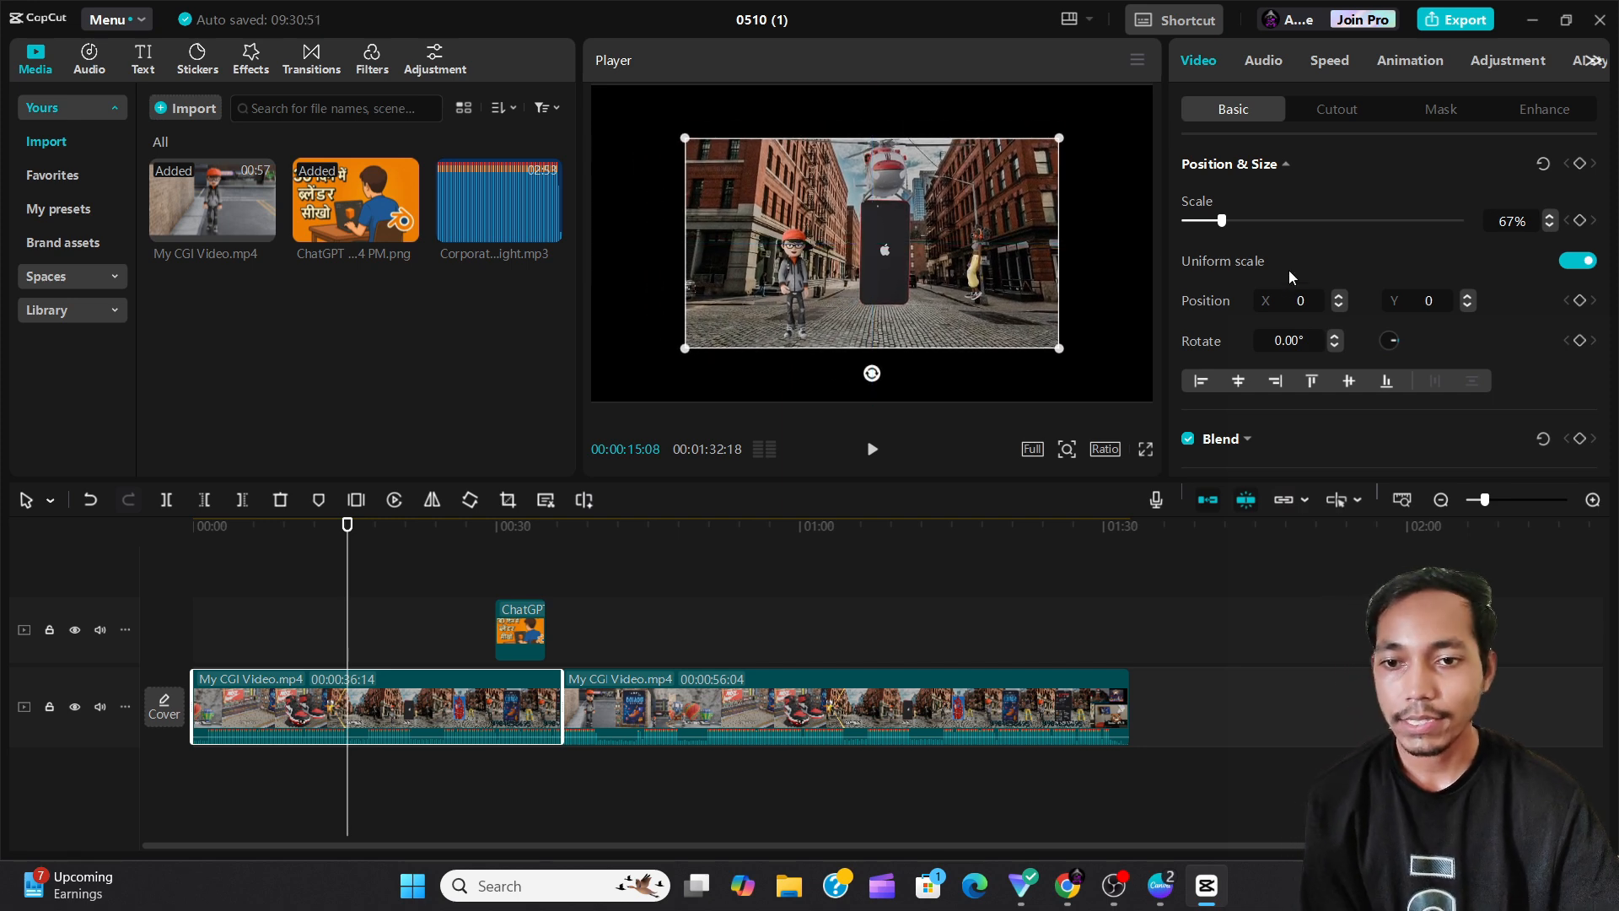
left_click(1290, 302)
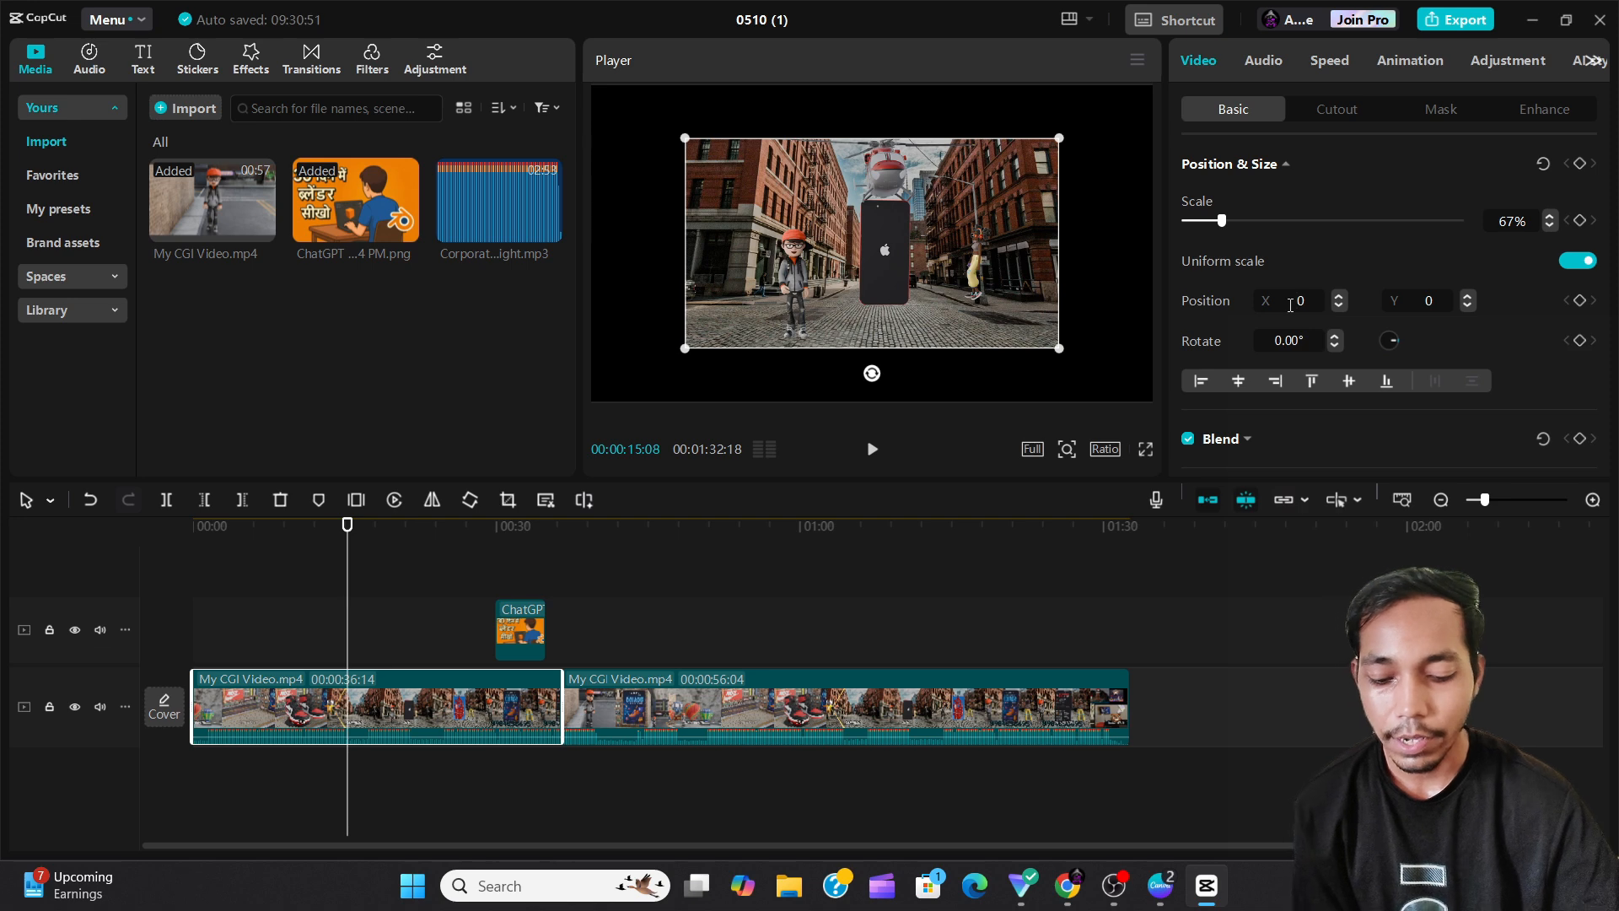
type("5")
key("Return")
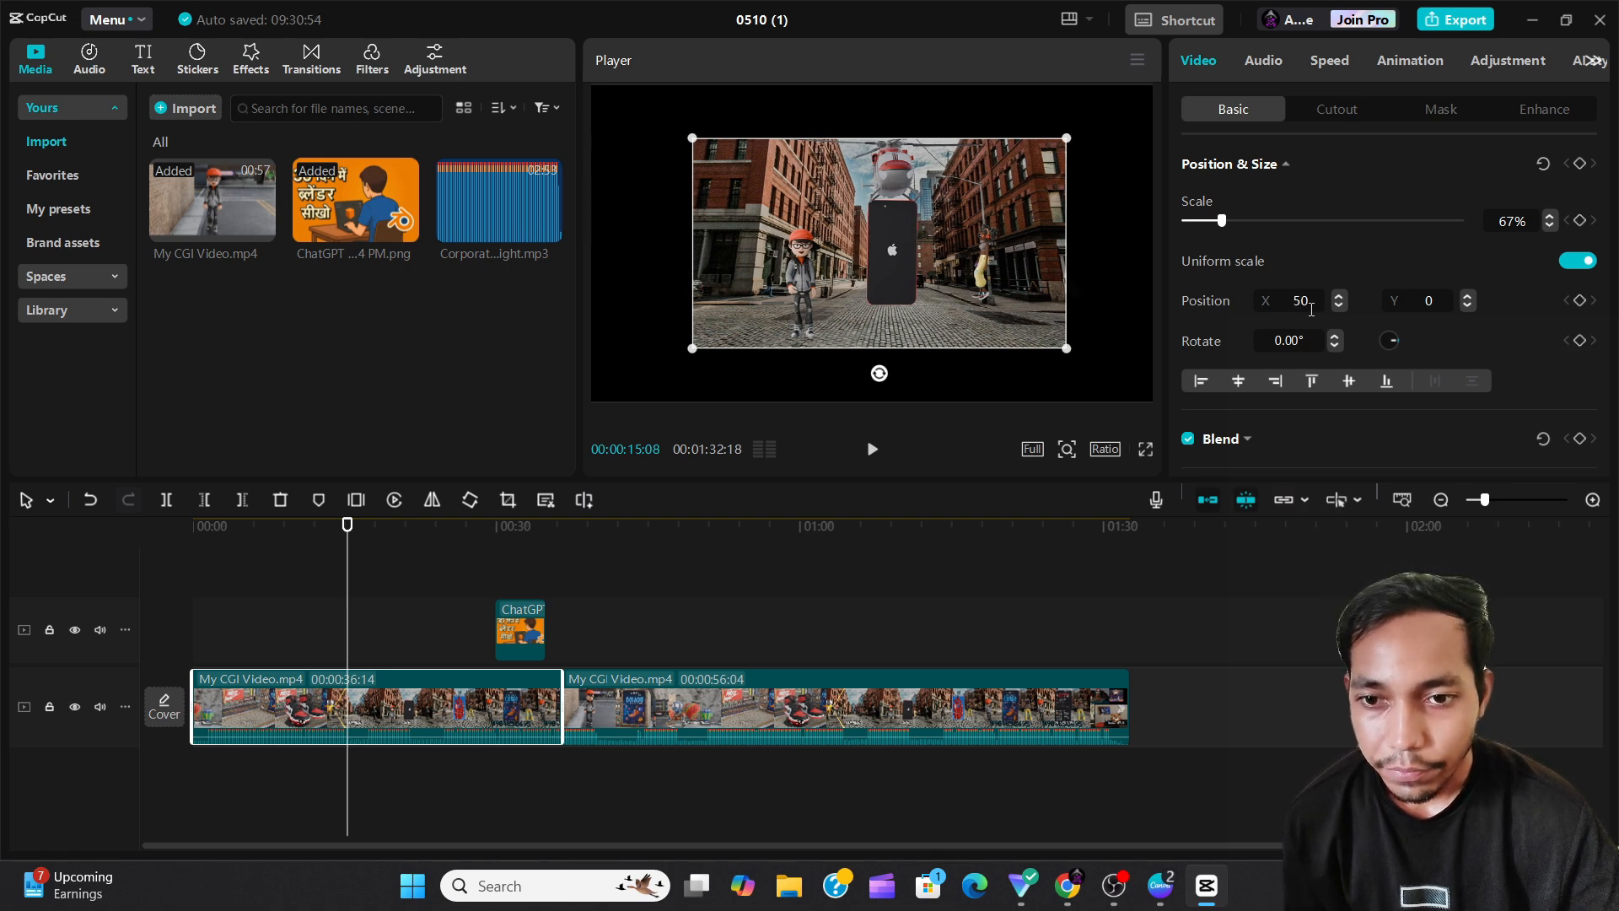
left_click(1339, 296)
left_click(1339, 296)
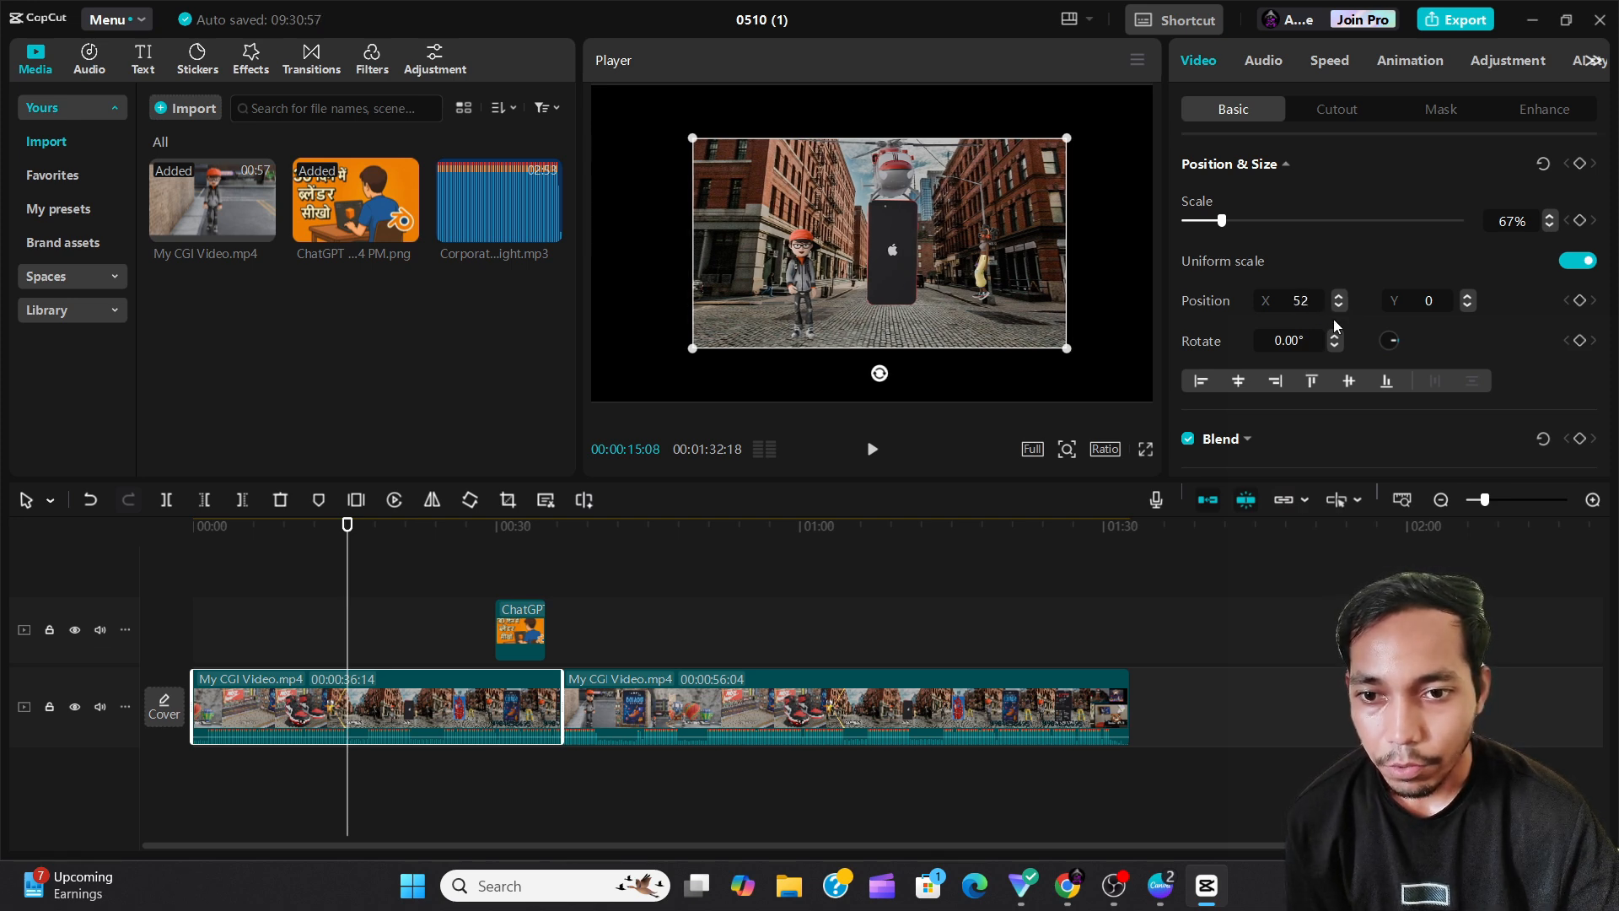
left_click(1335, 308)
left_click(1334, 309)
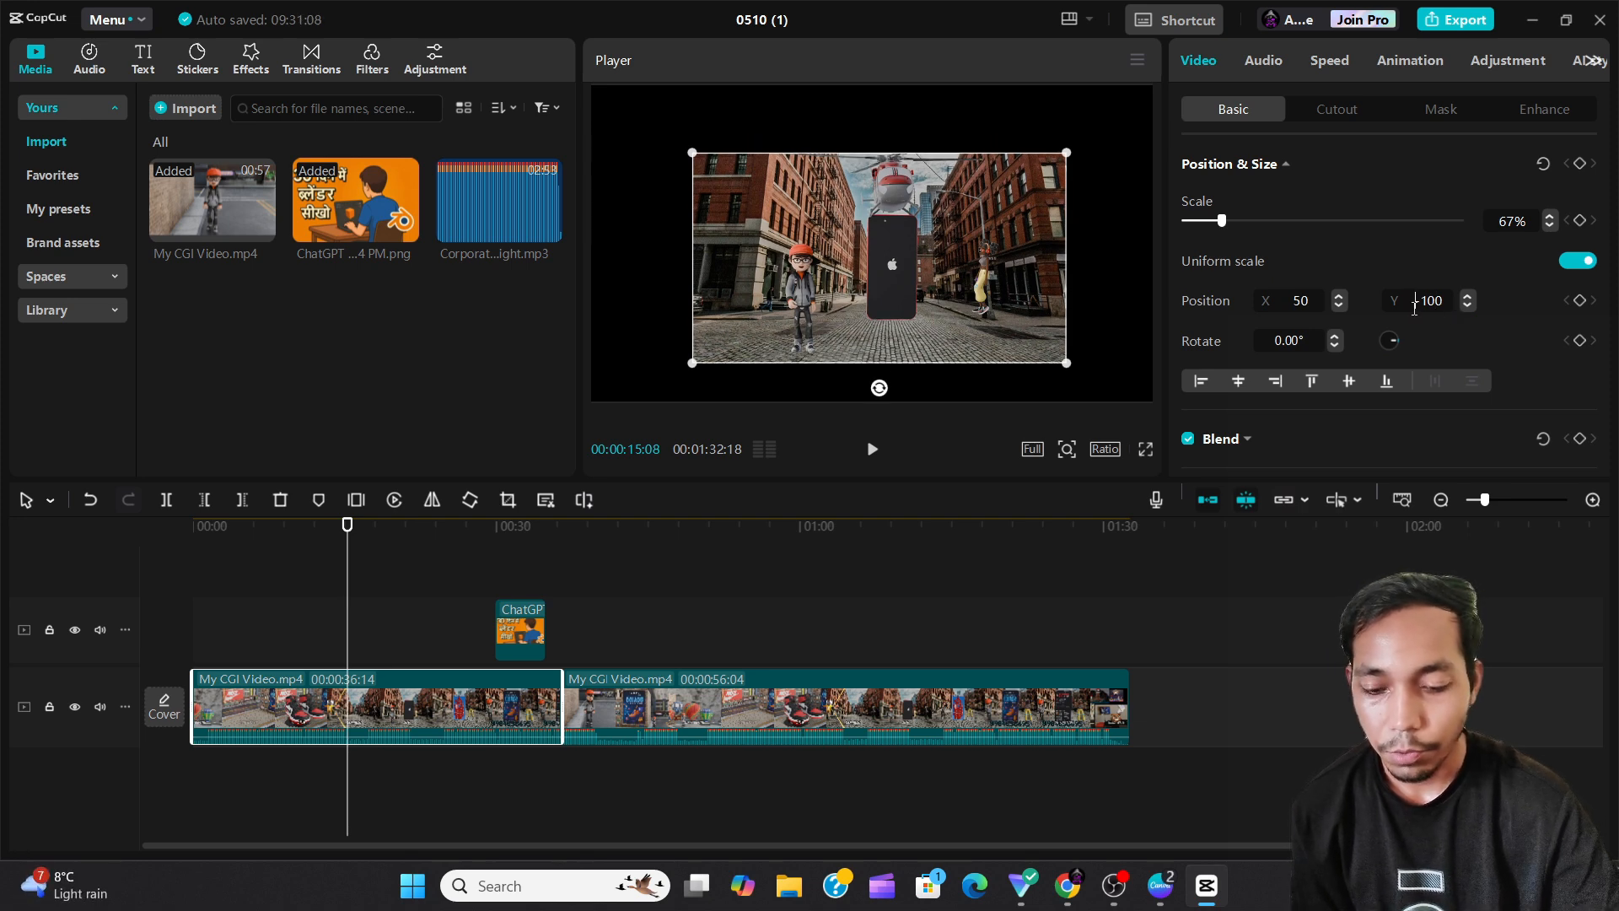
left_click(1414, 308)
key("Delete")
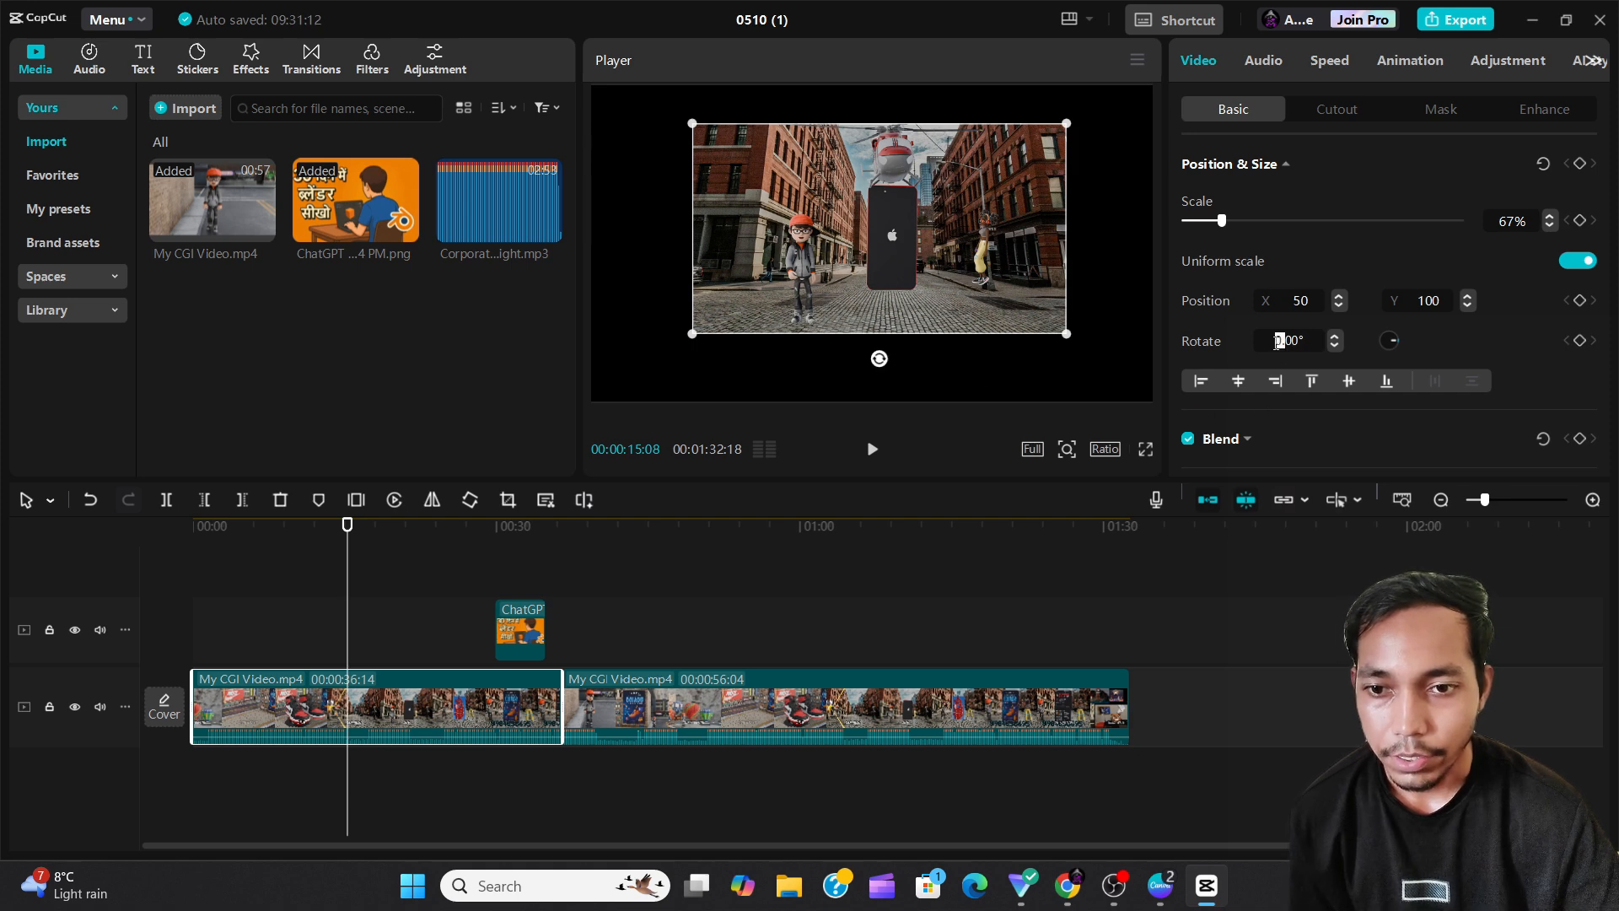
Set the clip's rotation to 90° and increase it in single-degree increments to 92°.
type("900")
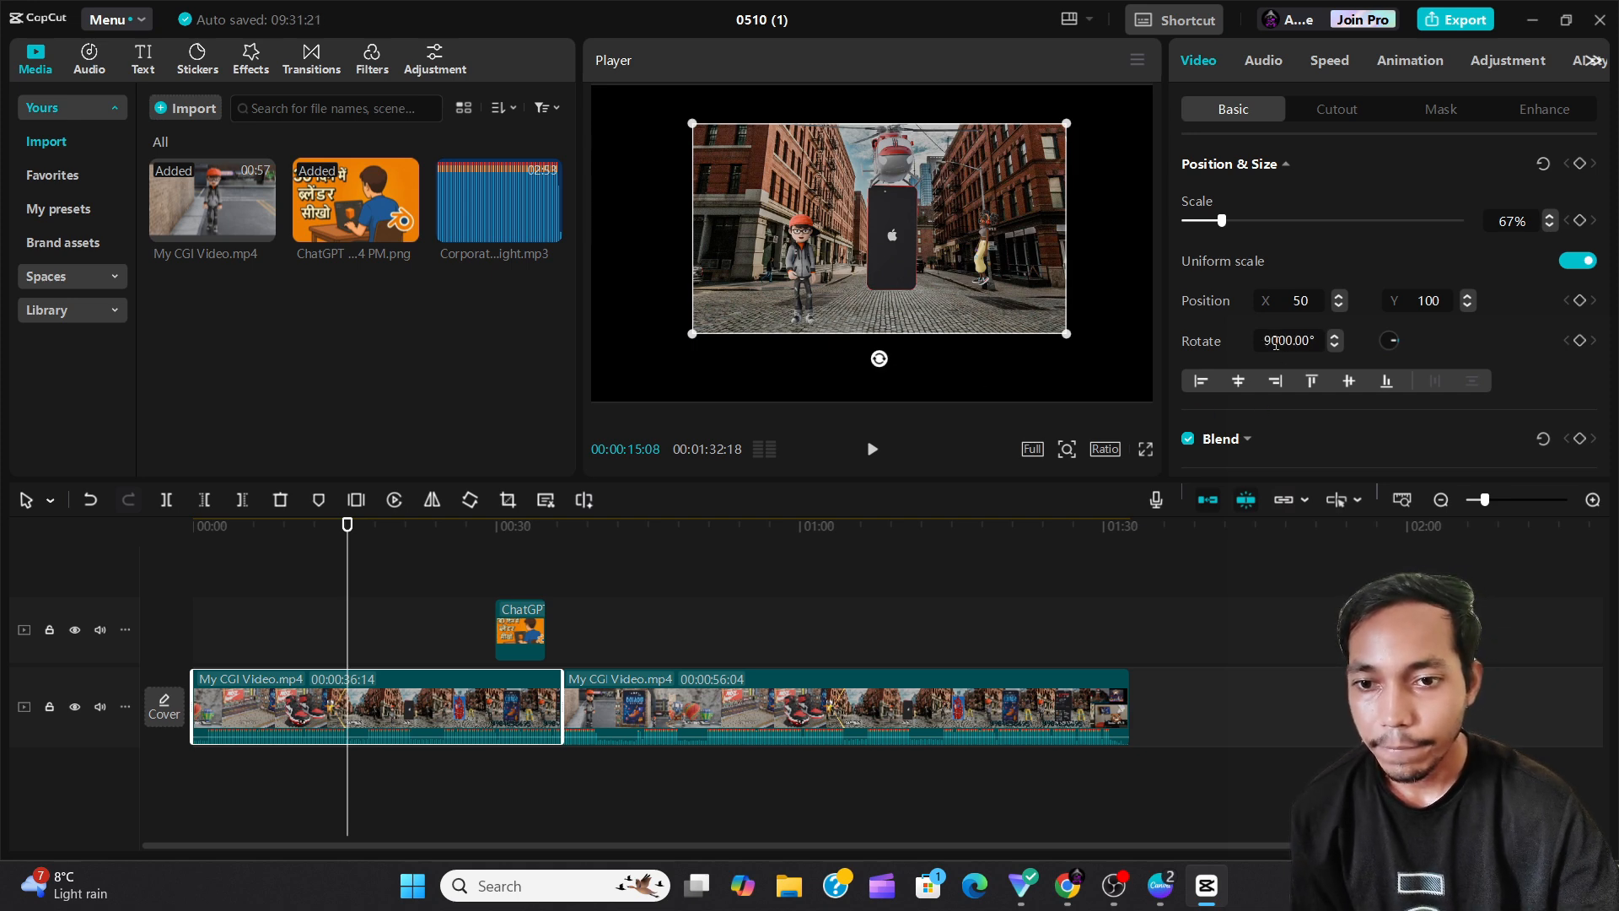
key("Delete")
key("Delete")
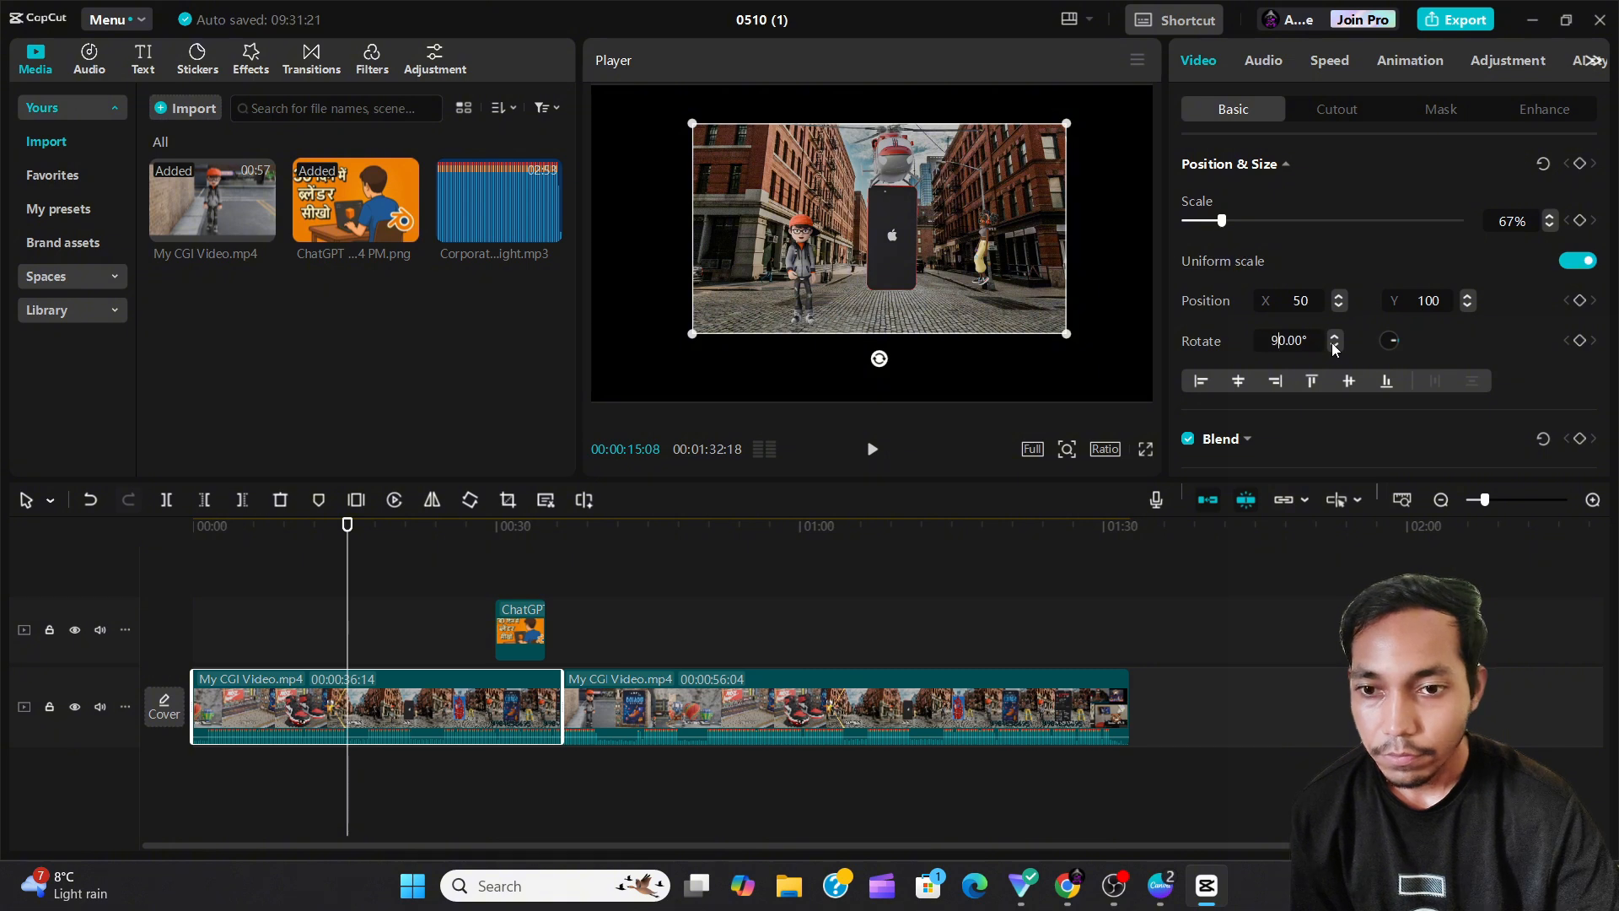
key("Return")
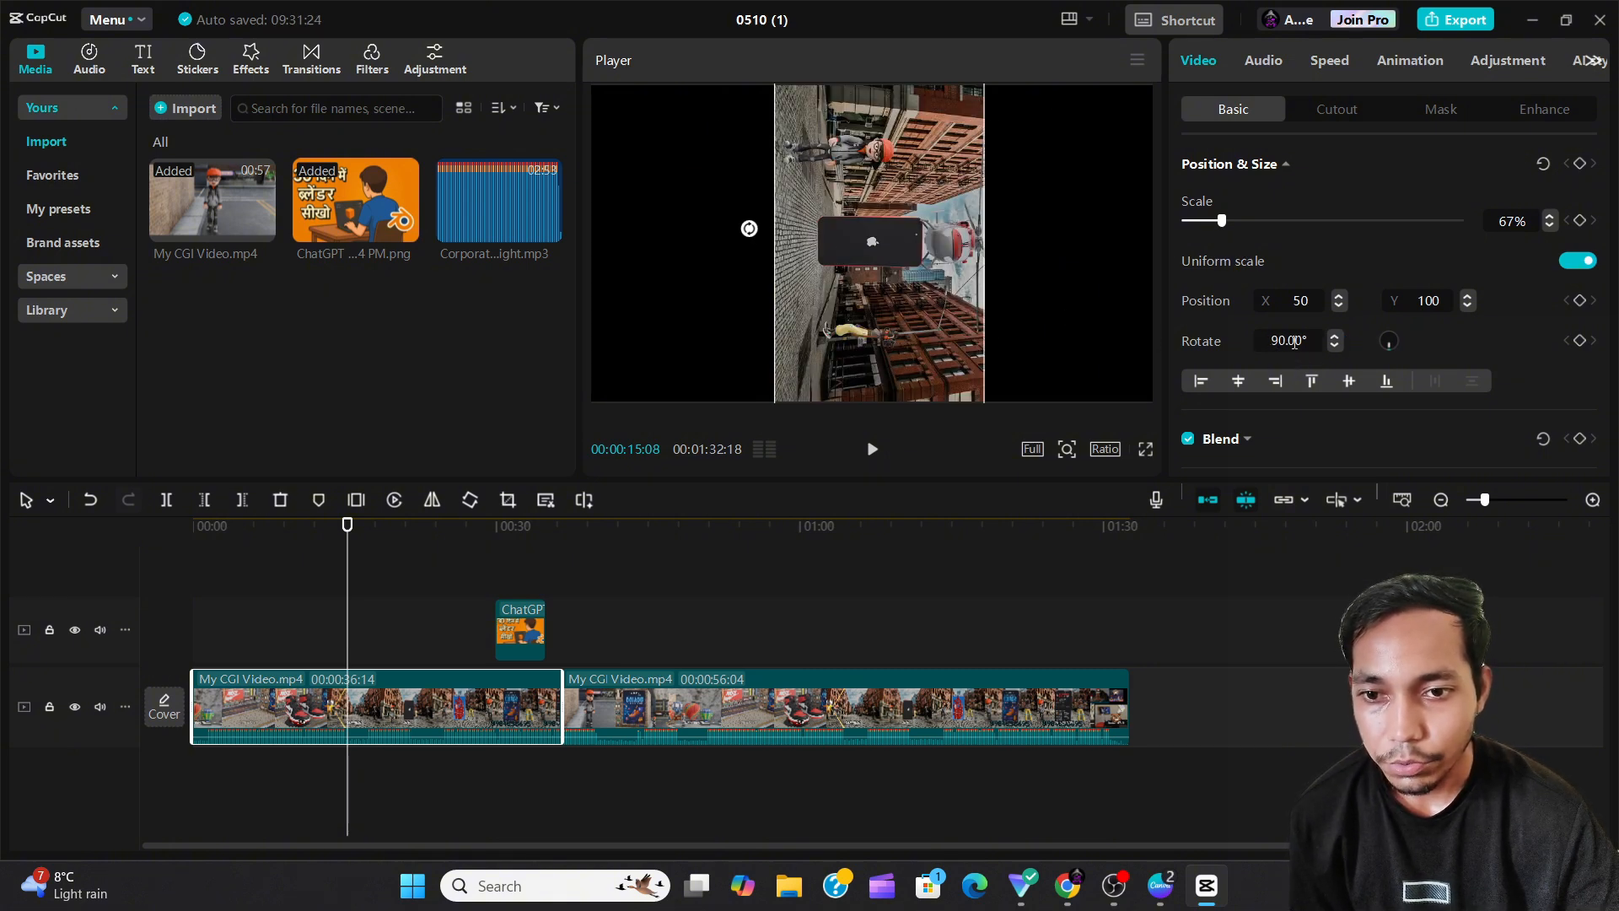
left_click(1336, 337)
left_click(1336, 336)
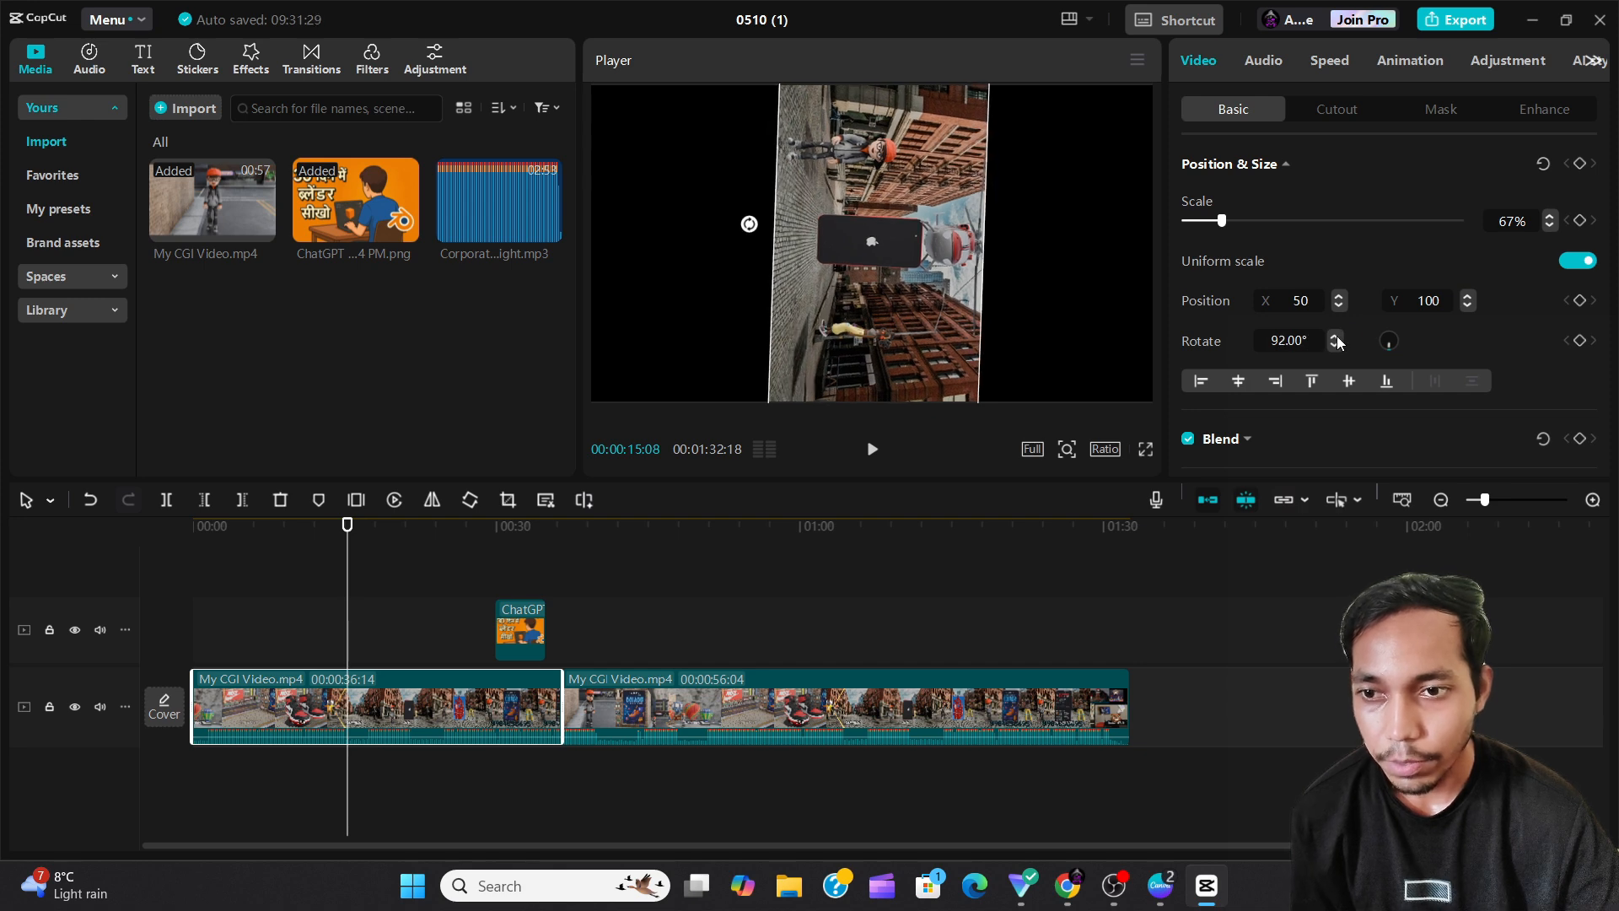
Reset the clip's rotation to 0°.
left_click_drag(1311, 340, 1245, 349)
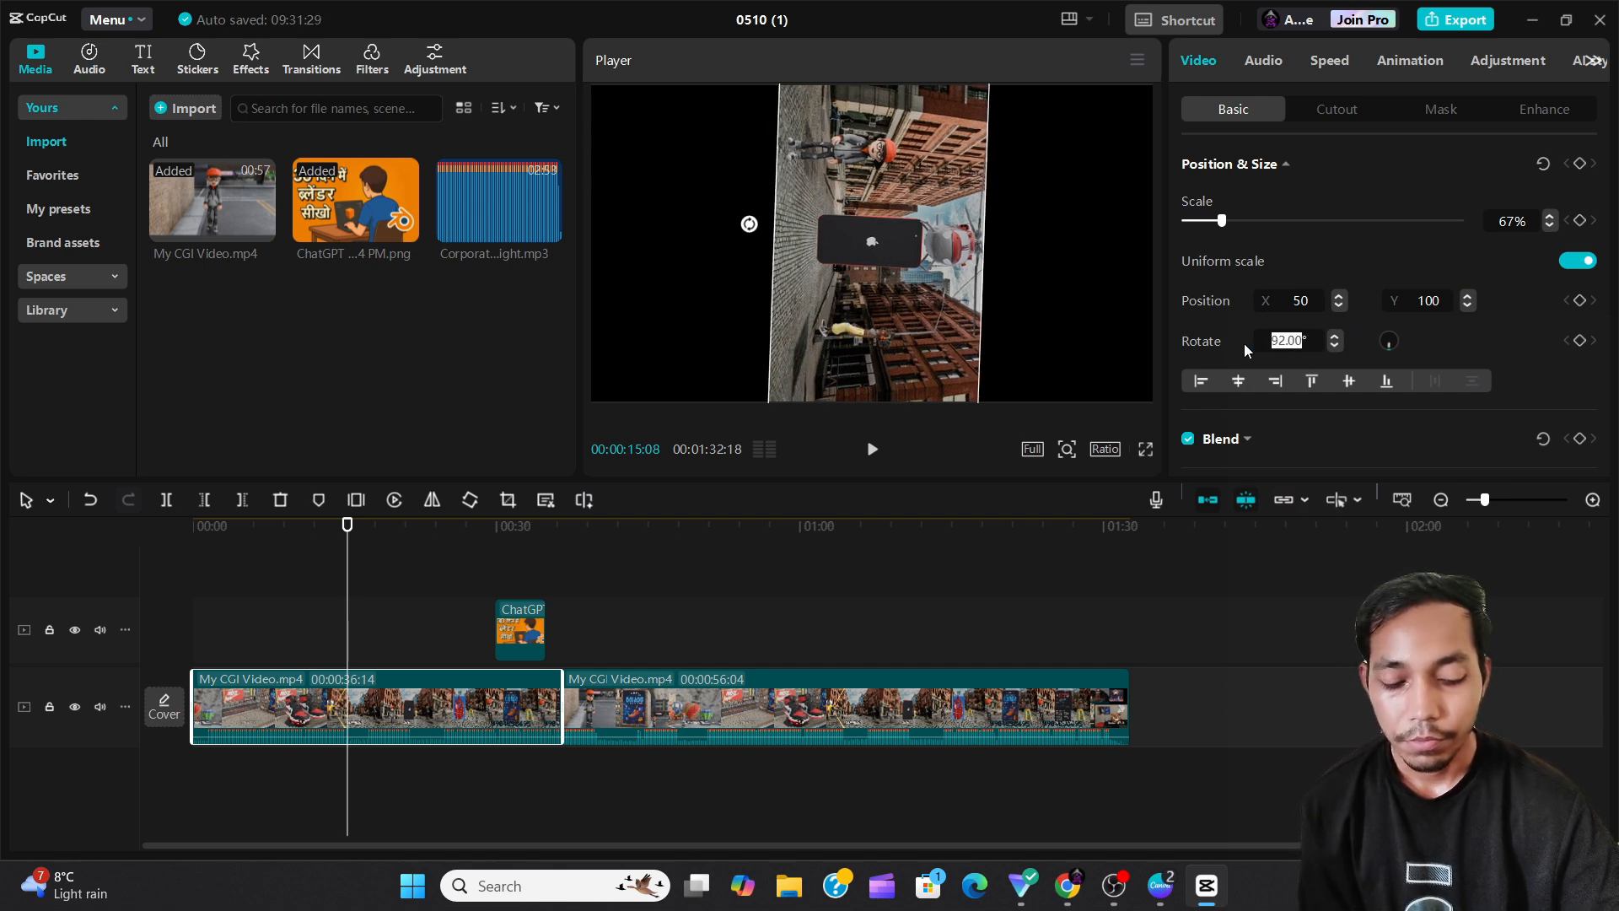
type("0")
key("Return")
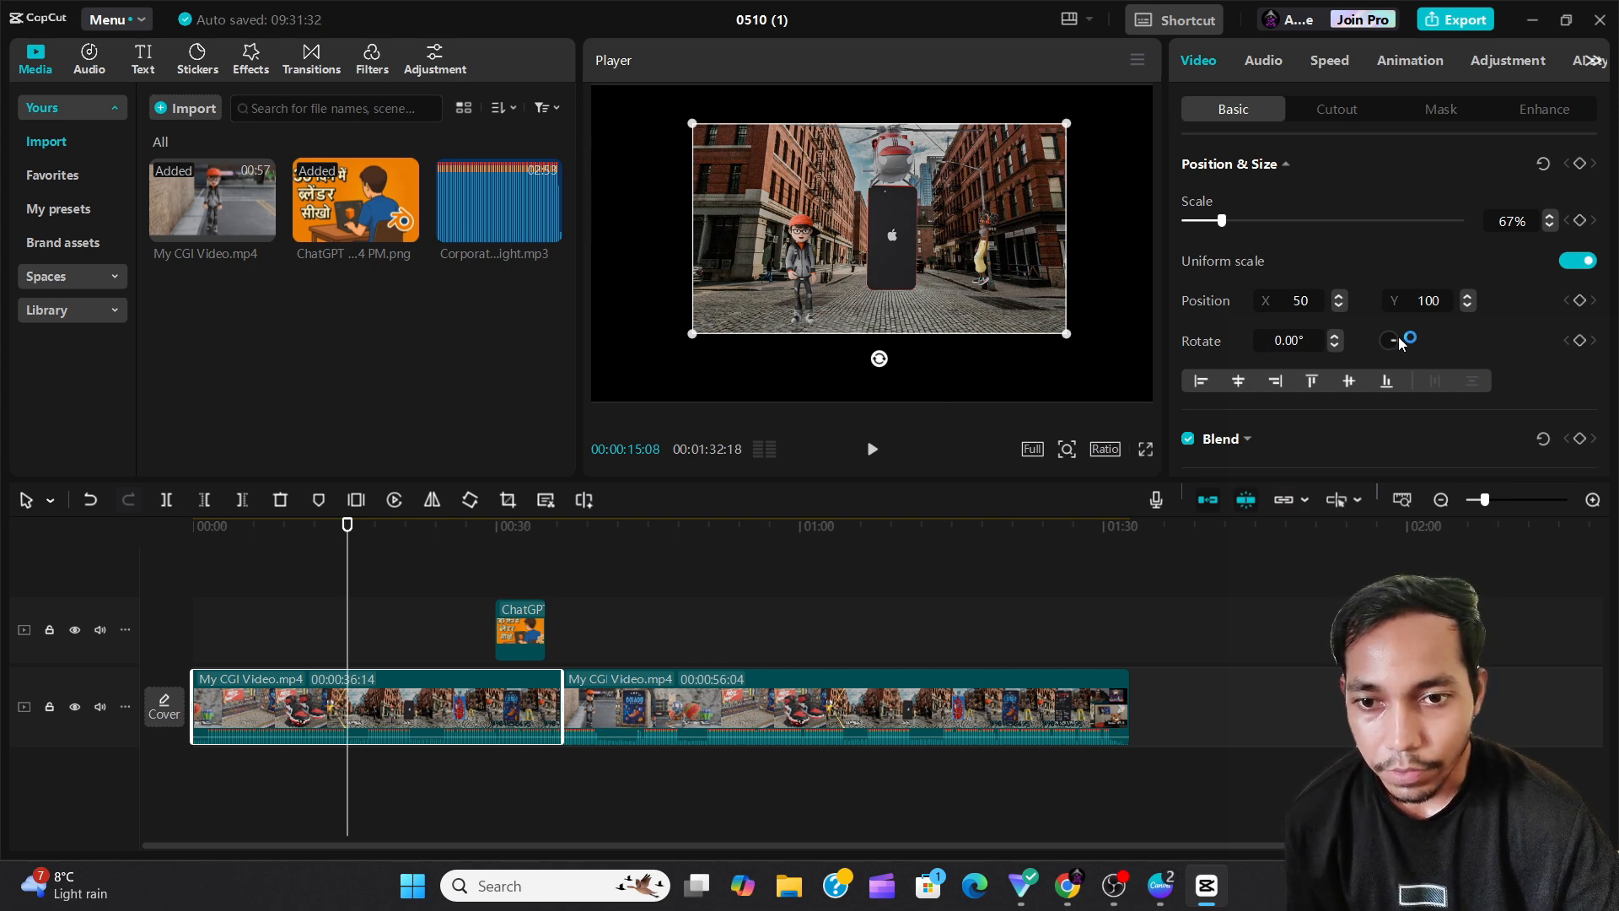
Turn the clip through a full rotation with the dial and set the angle to exactly 360°.
mouse_move(1400, 342)
left_mouse_down()
mouse_move(1379, 346)
mouse_move(1384, 329)
mouse_move(1420, 340)
left_mouse_up()
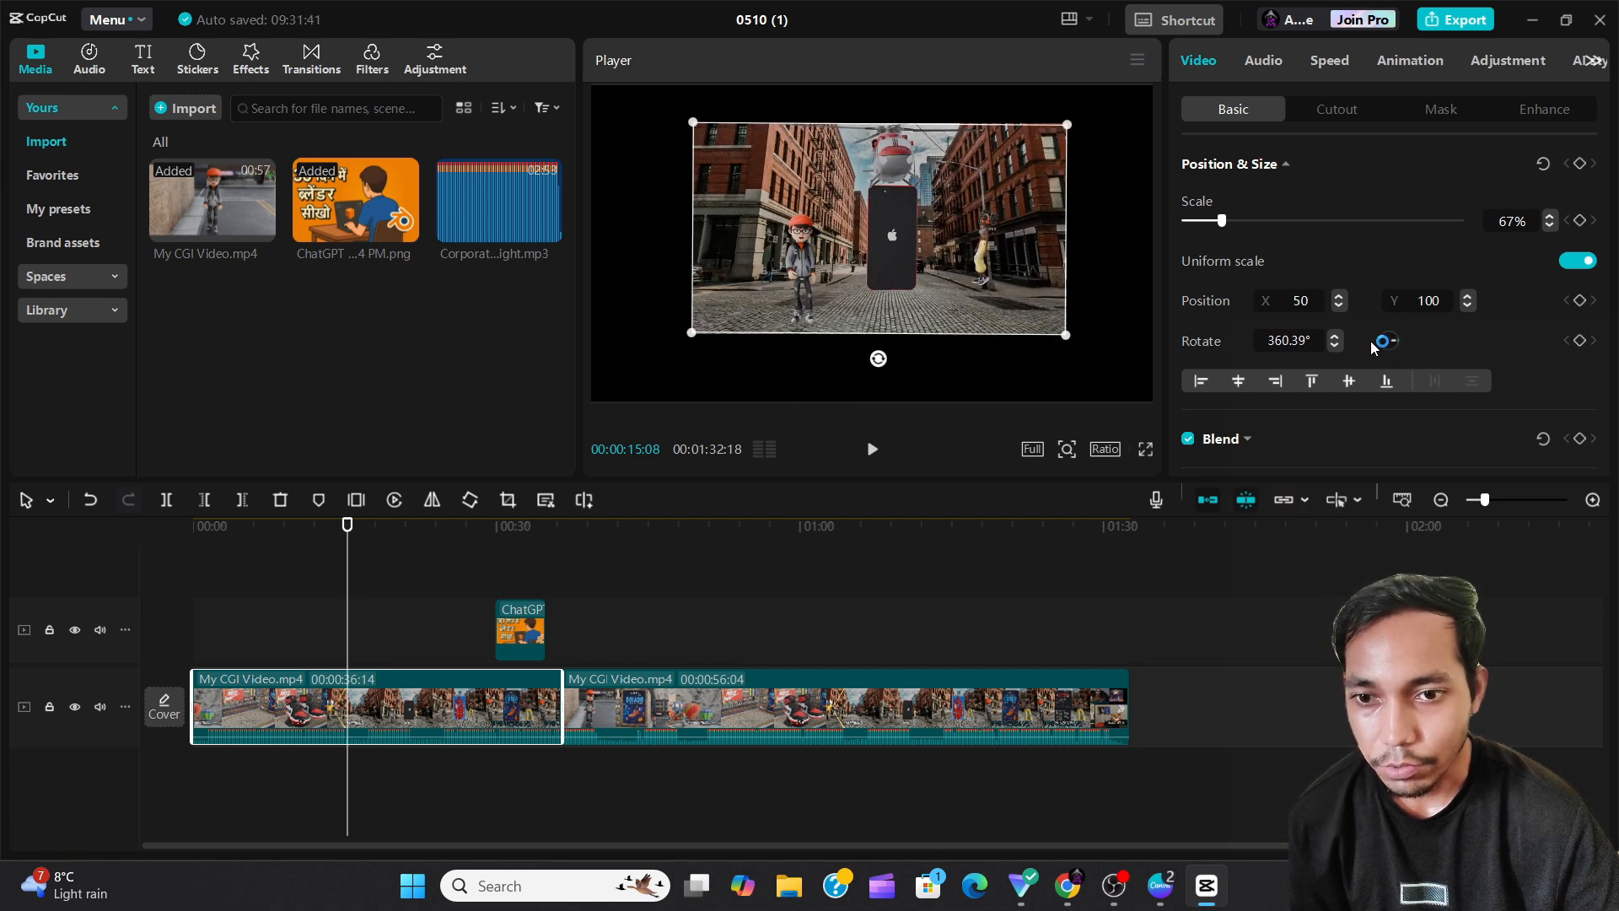
left_click_drag(1309, 341, 1296, 340)
key("BackSpace")
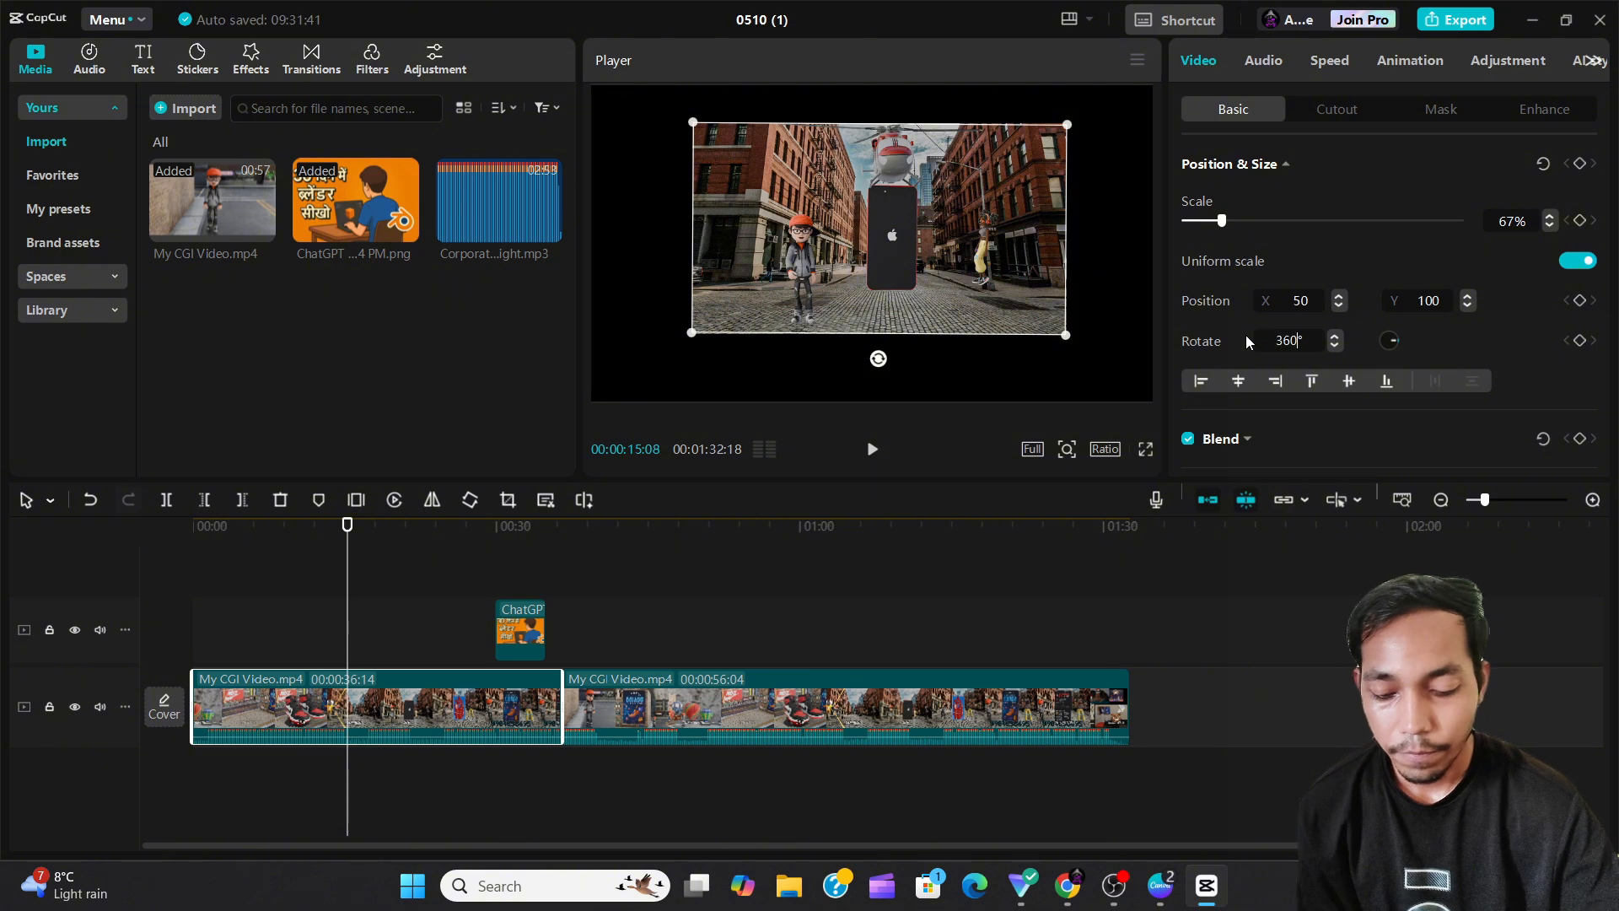
key("Return")
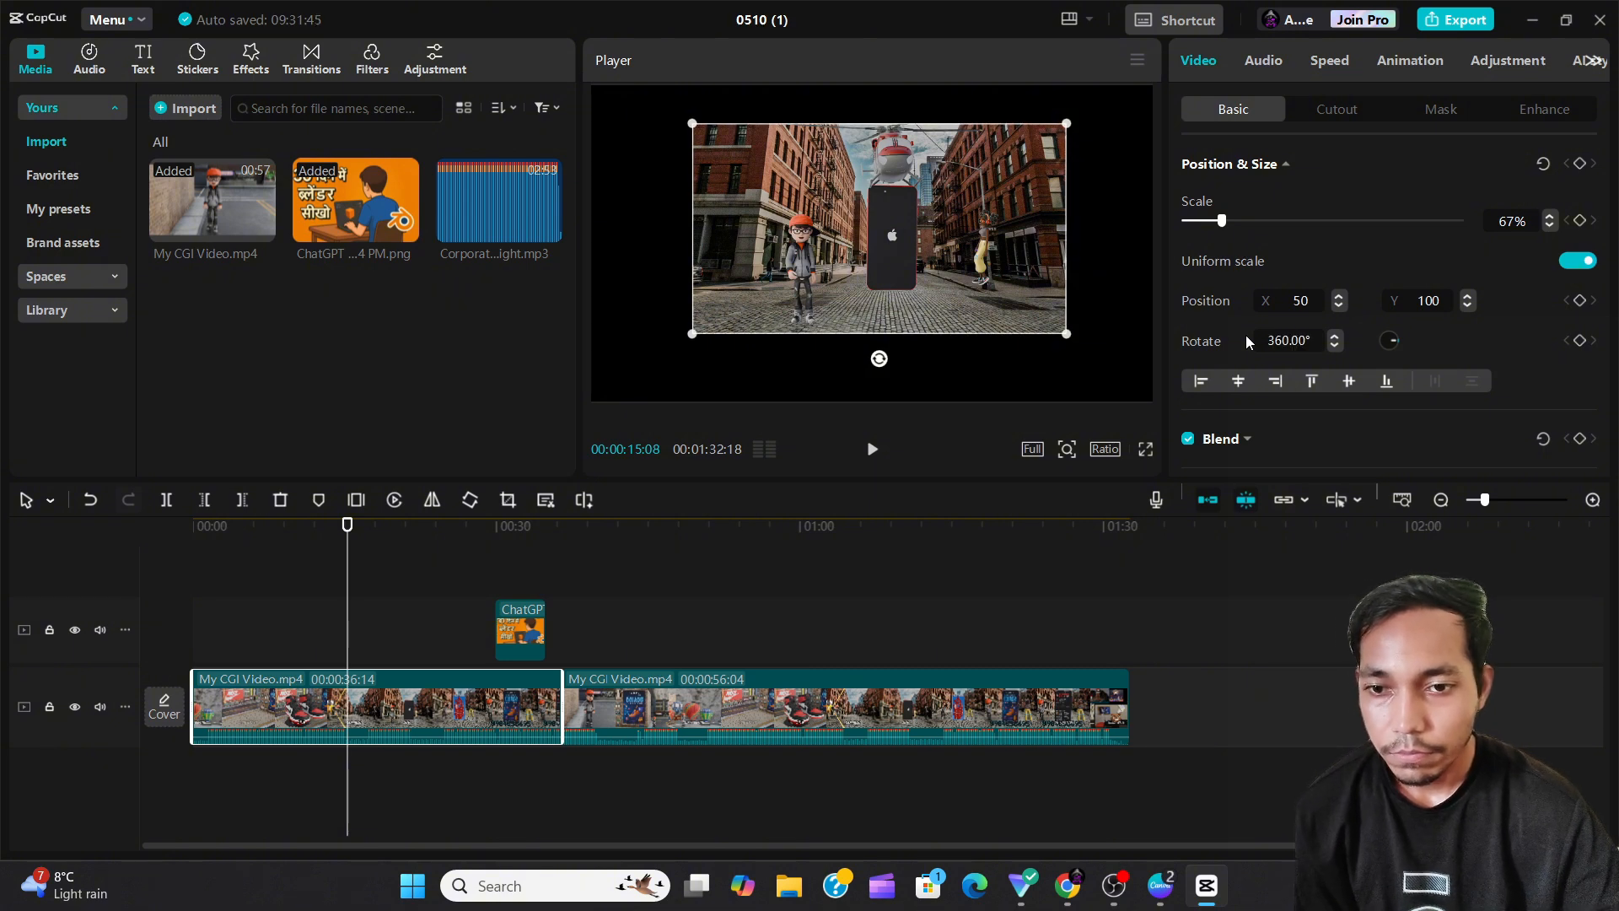
Align the first clip in the frame to the left, horizontal centre, right, top, vertical middle and bottom in turn.
scroll(1277, 381, "down", 1)
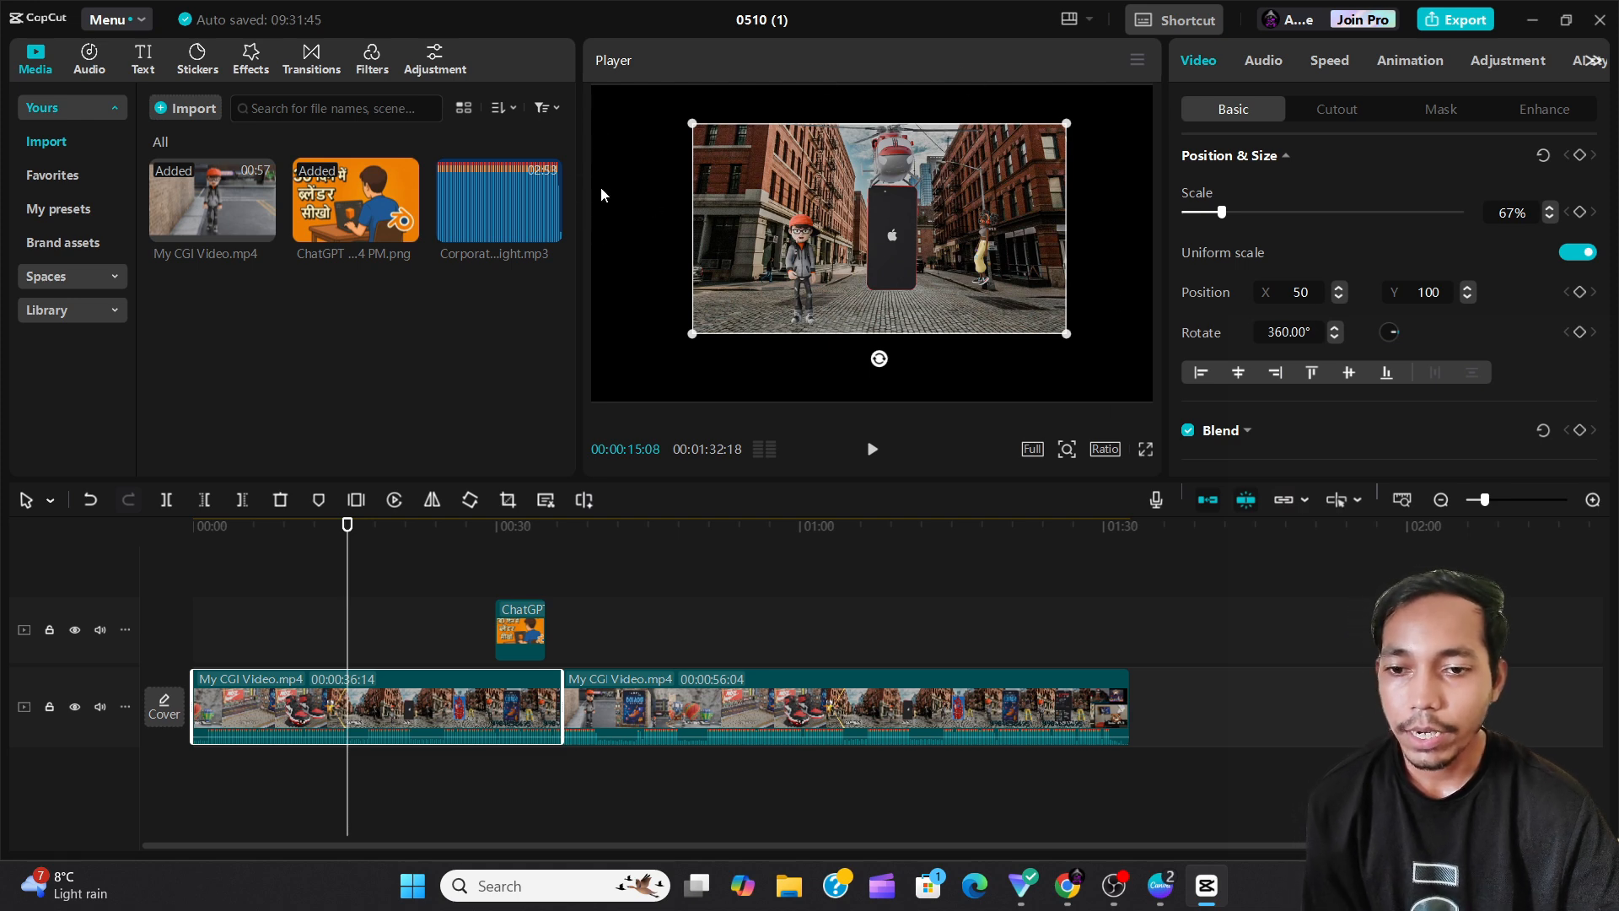
left_click(1202, 372)
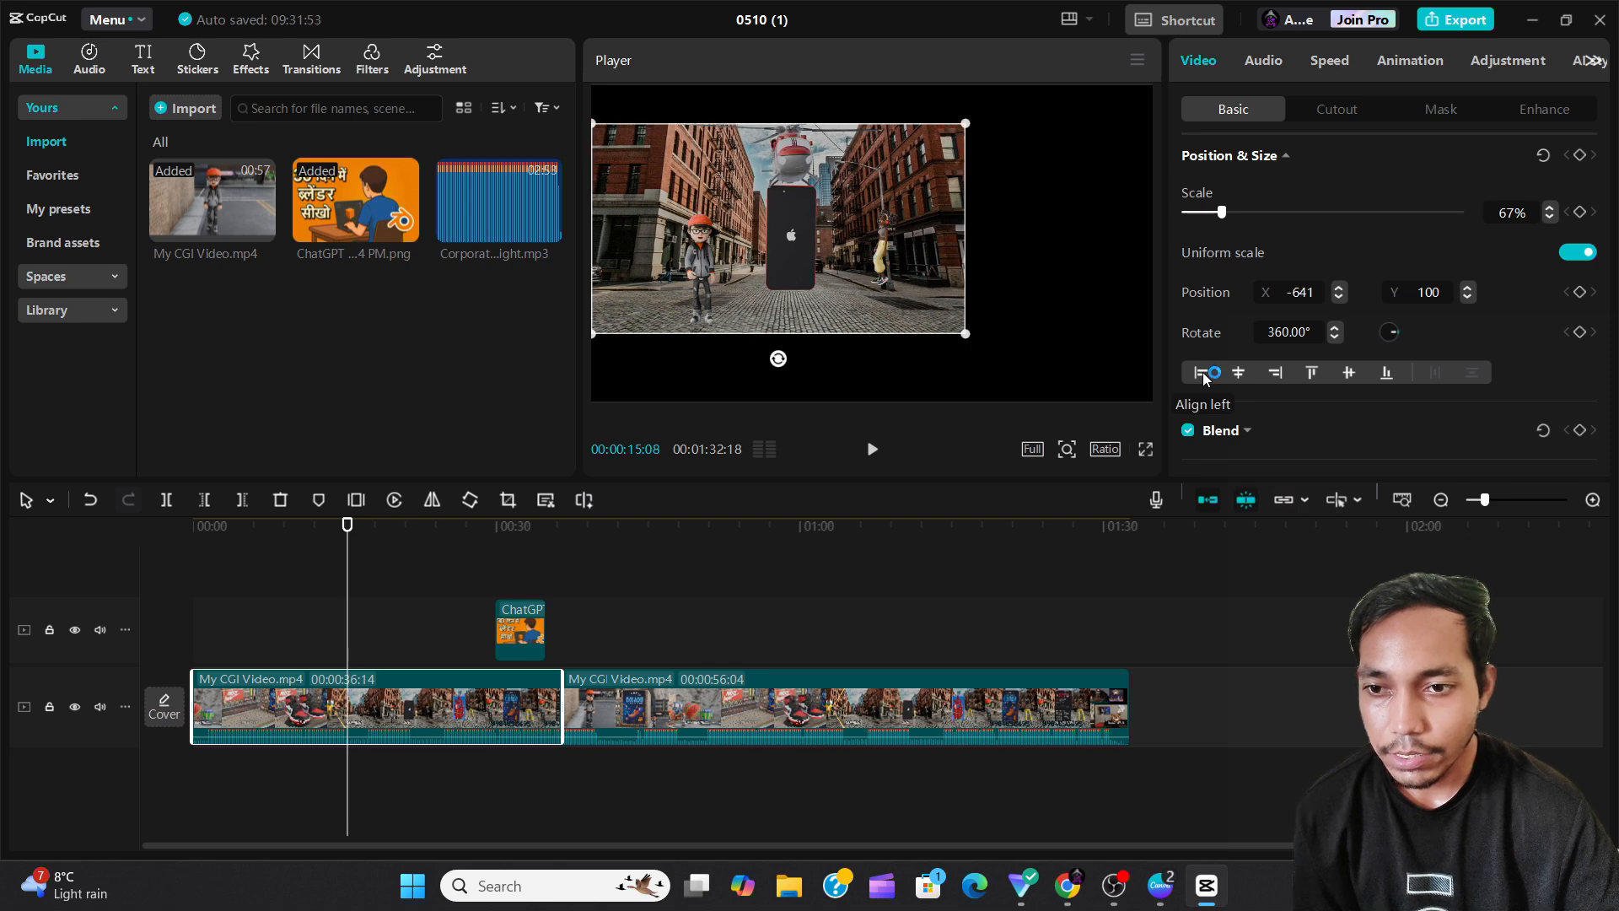
left_click(1237, 373)
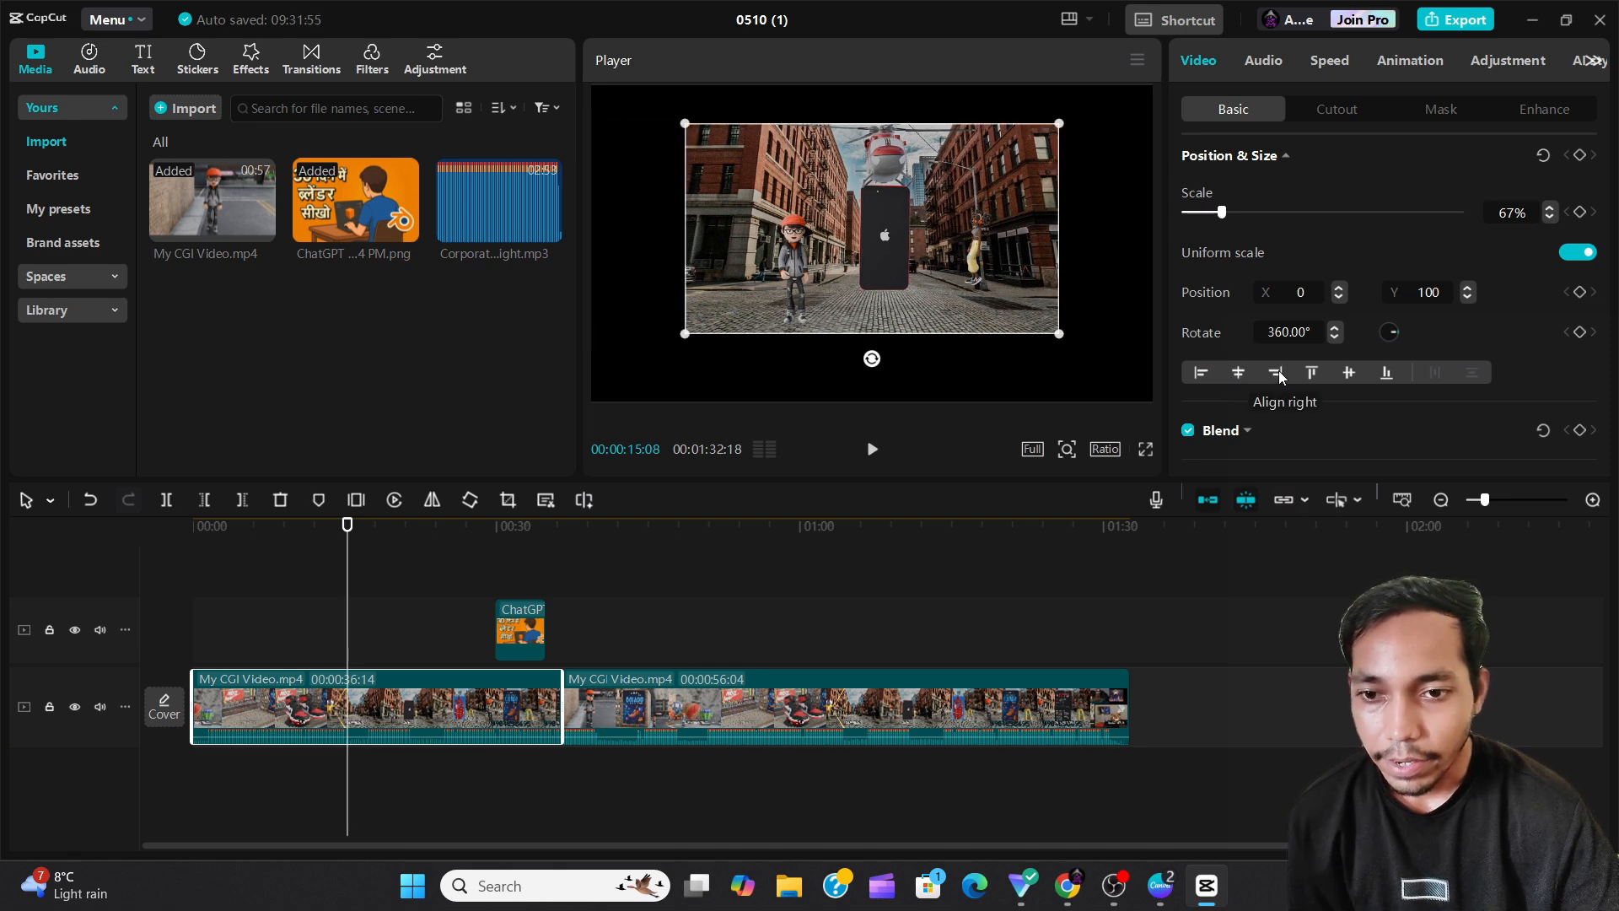
left_click(1276, 373)
left_click(1311, 373)
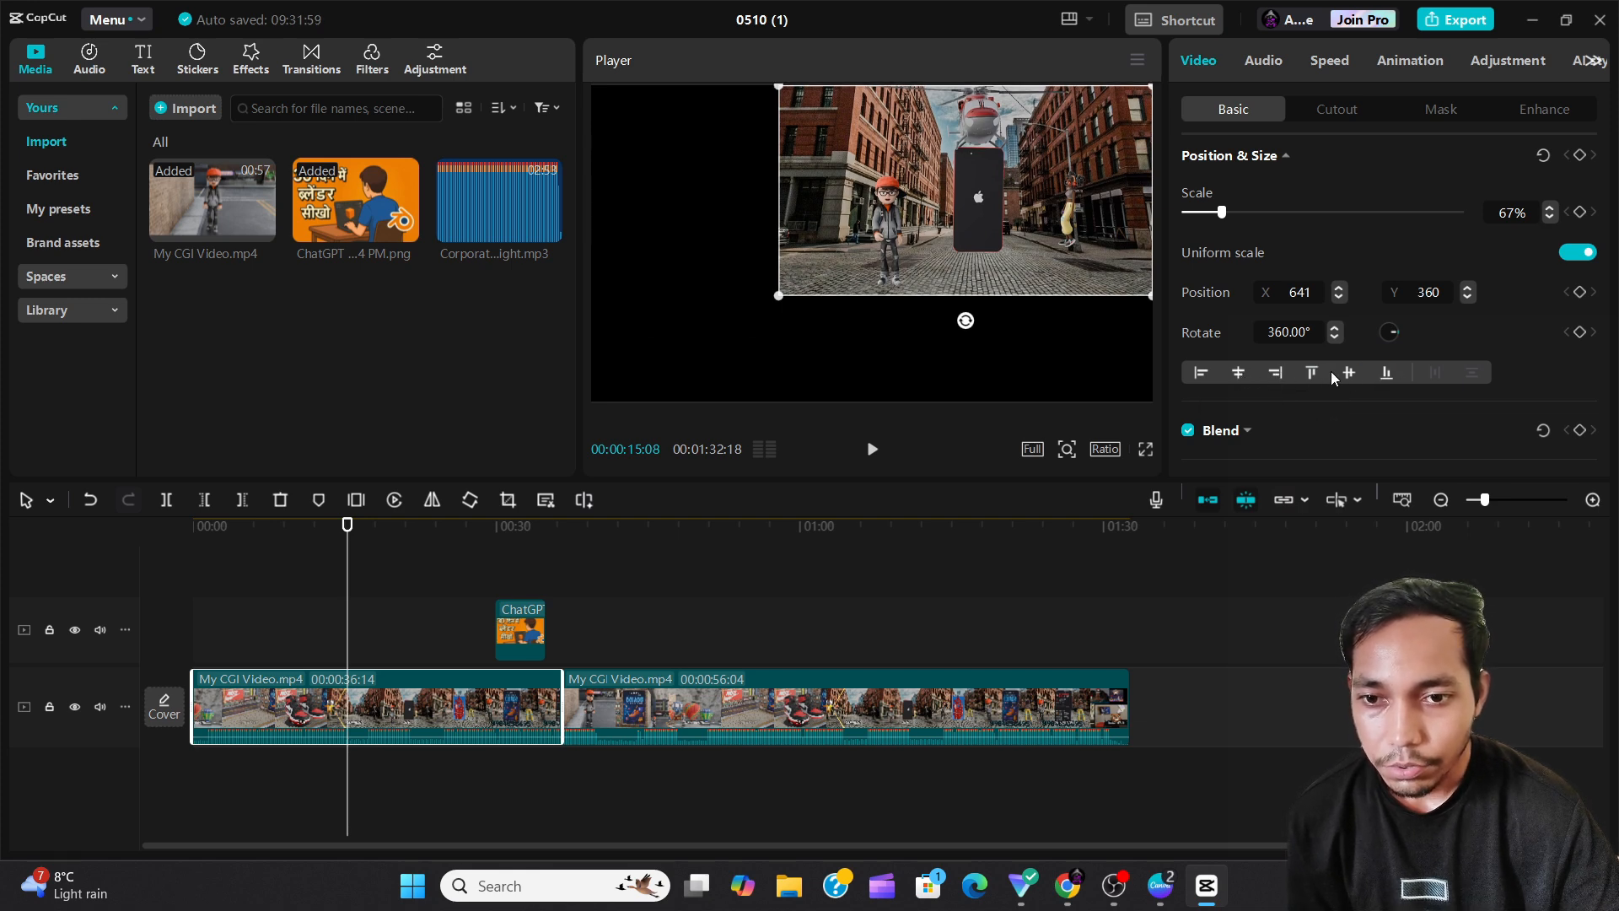
left_click(1347, 369)
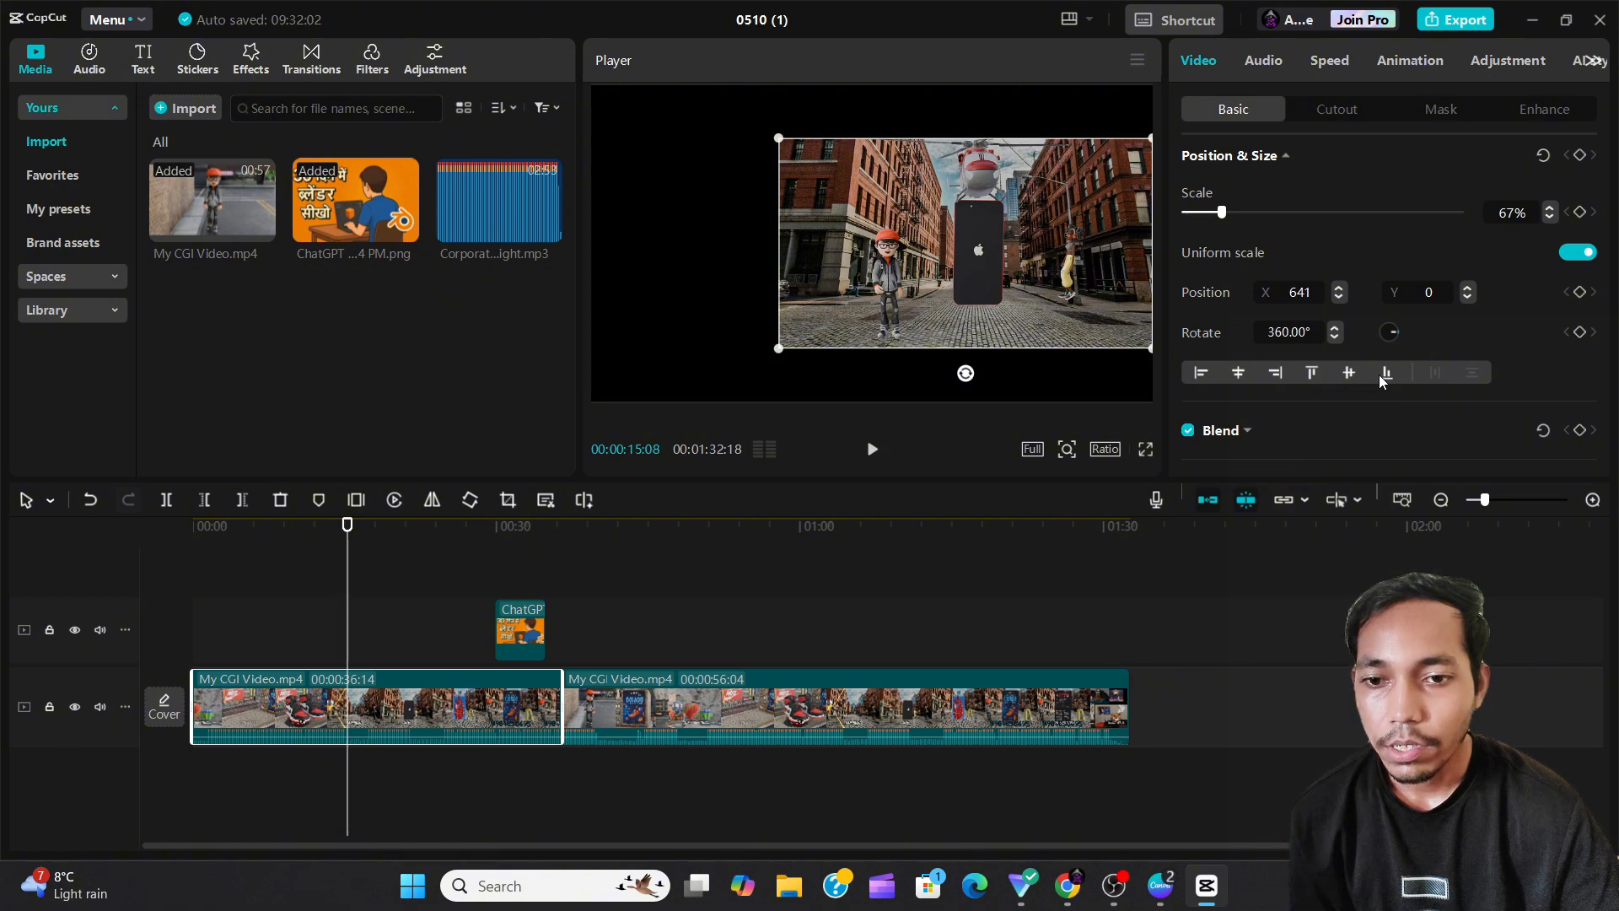
left_click(1384, 376)
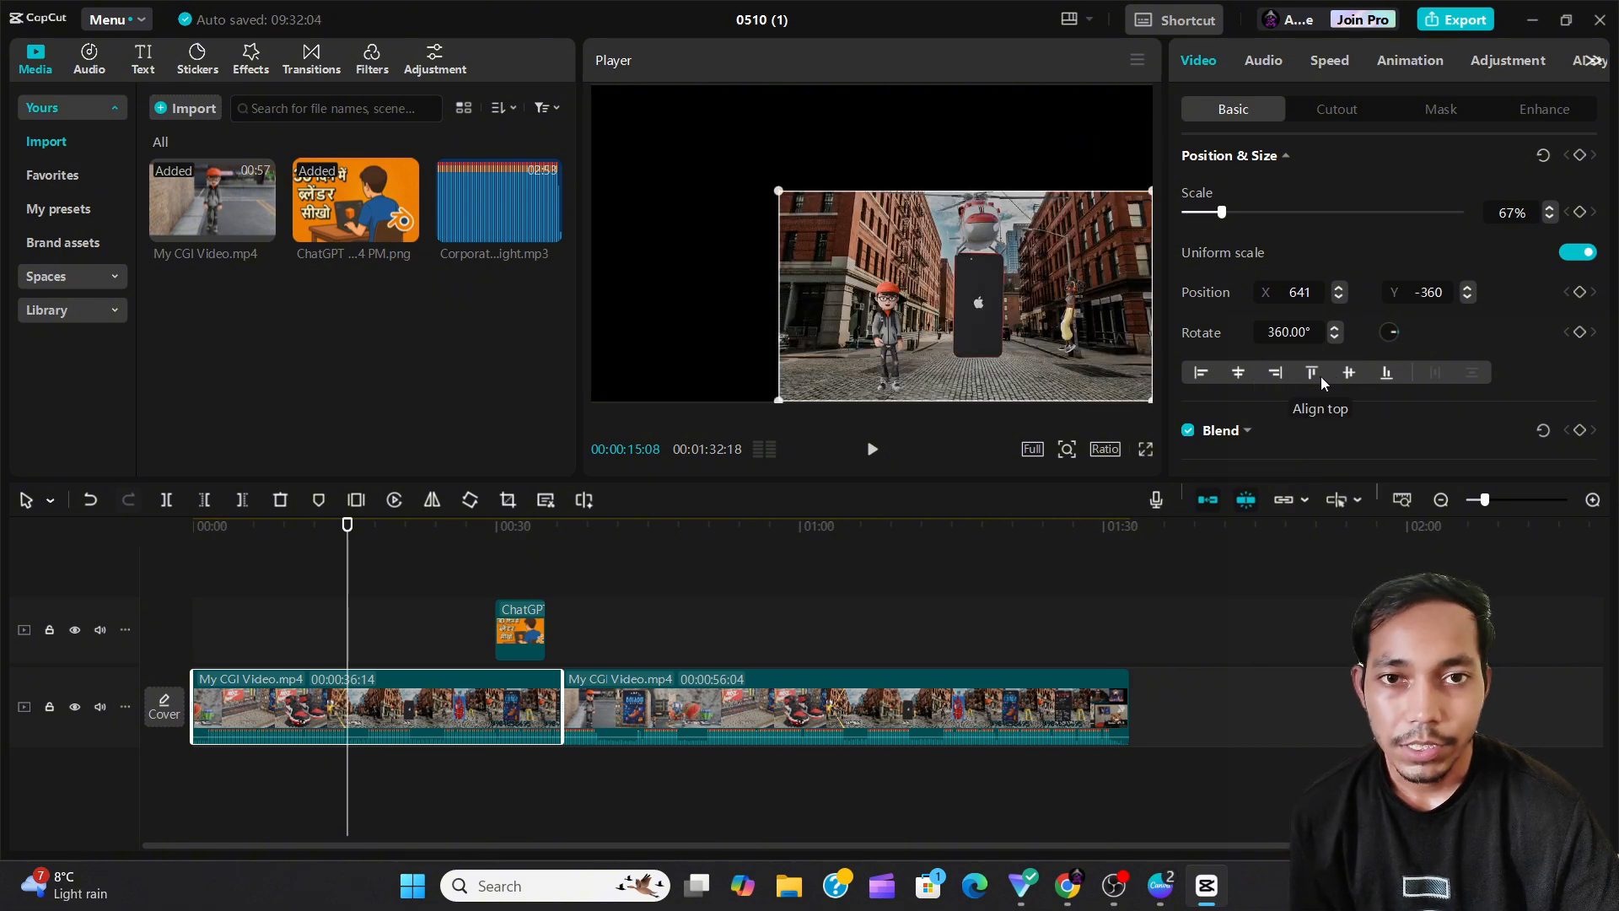
Centre the clip in the frame horizontally and vertically, and set its scale to 100%.
left_click(1236, 375)
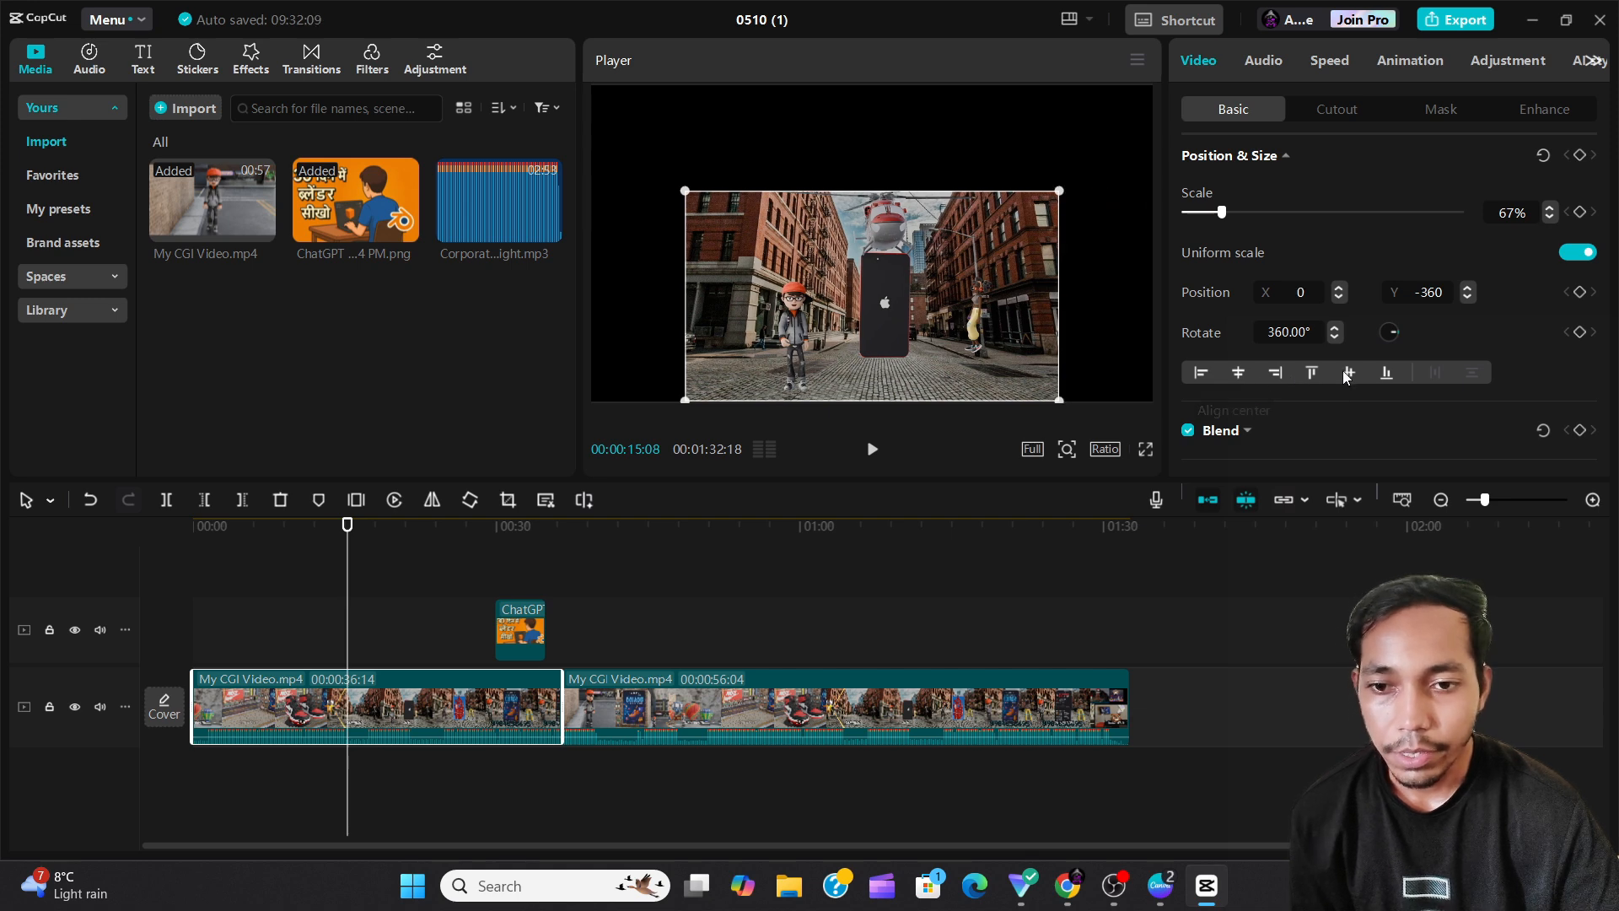
left_click(1348, 372)
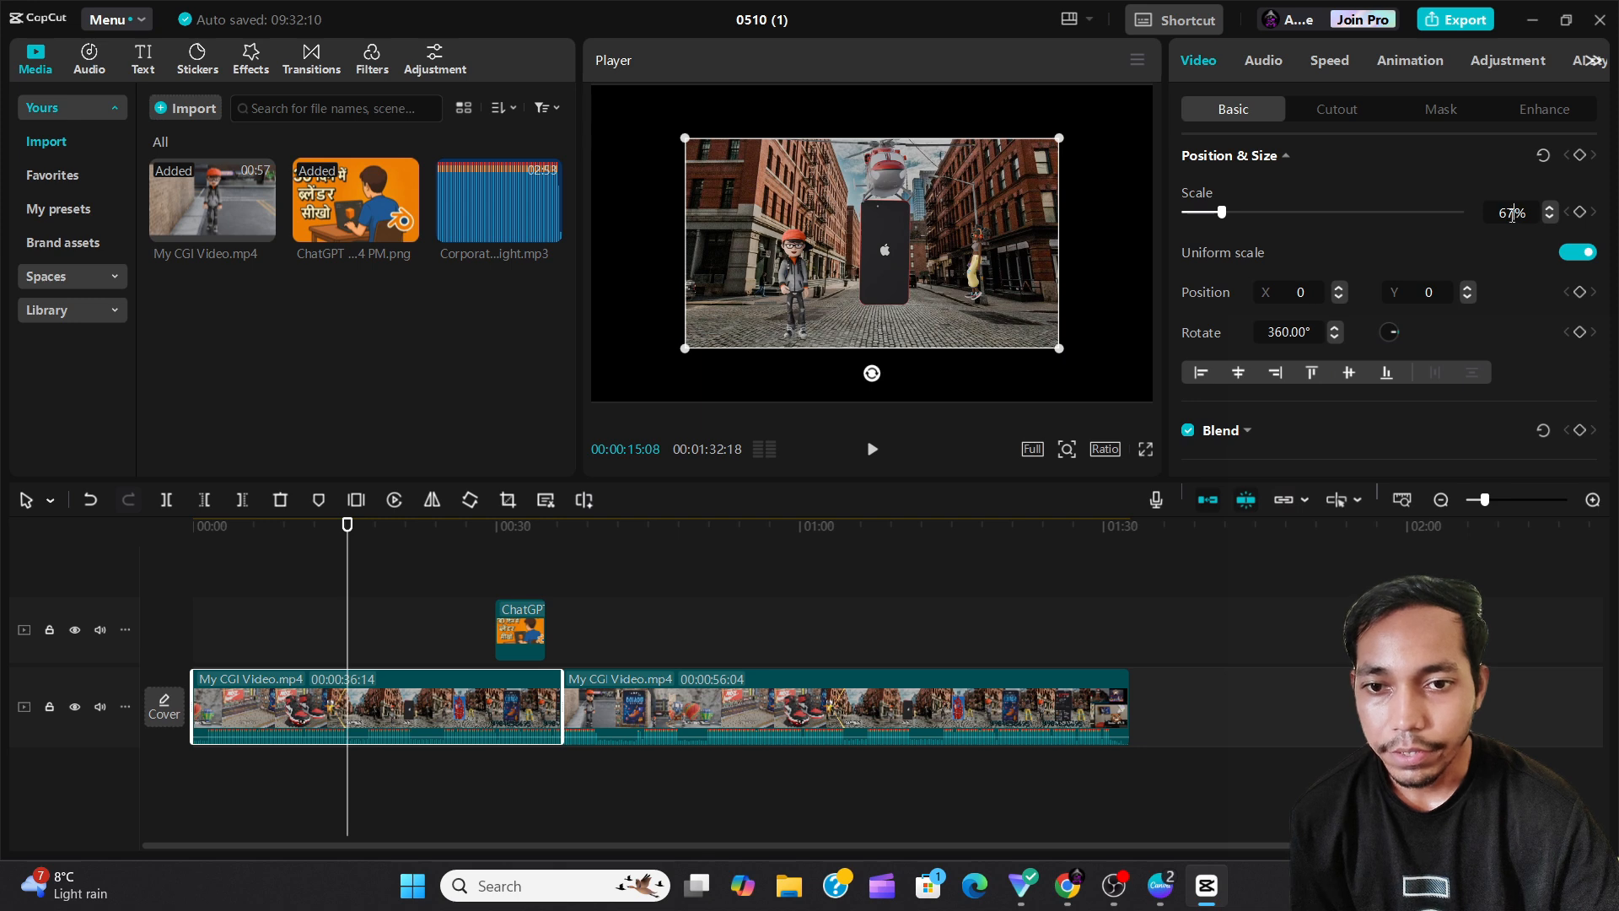
type("100")
key("Return")
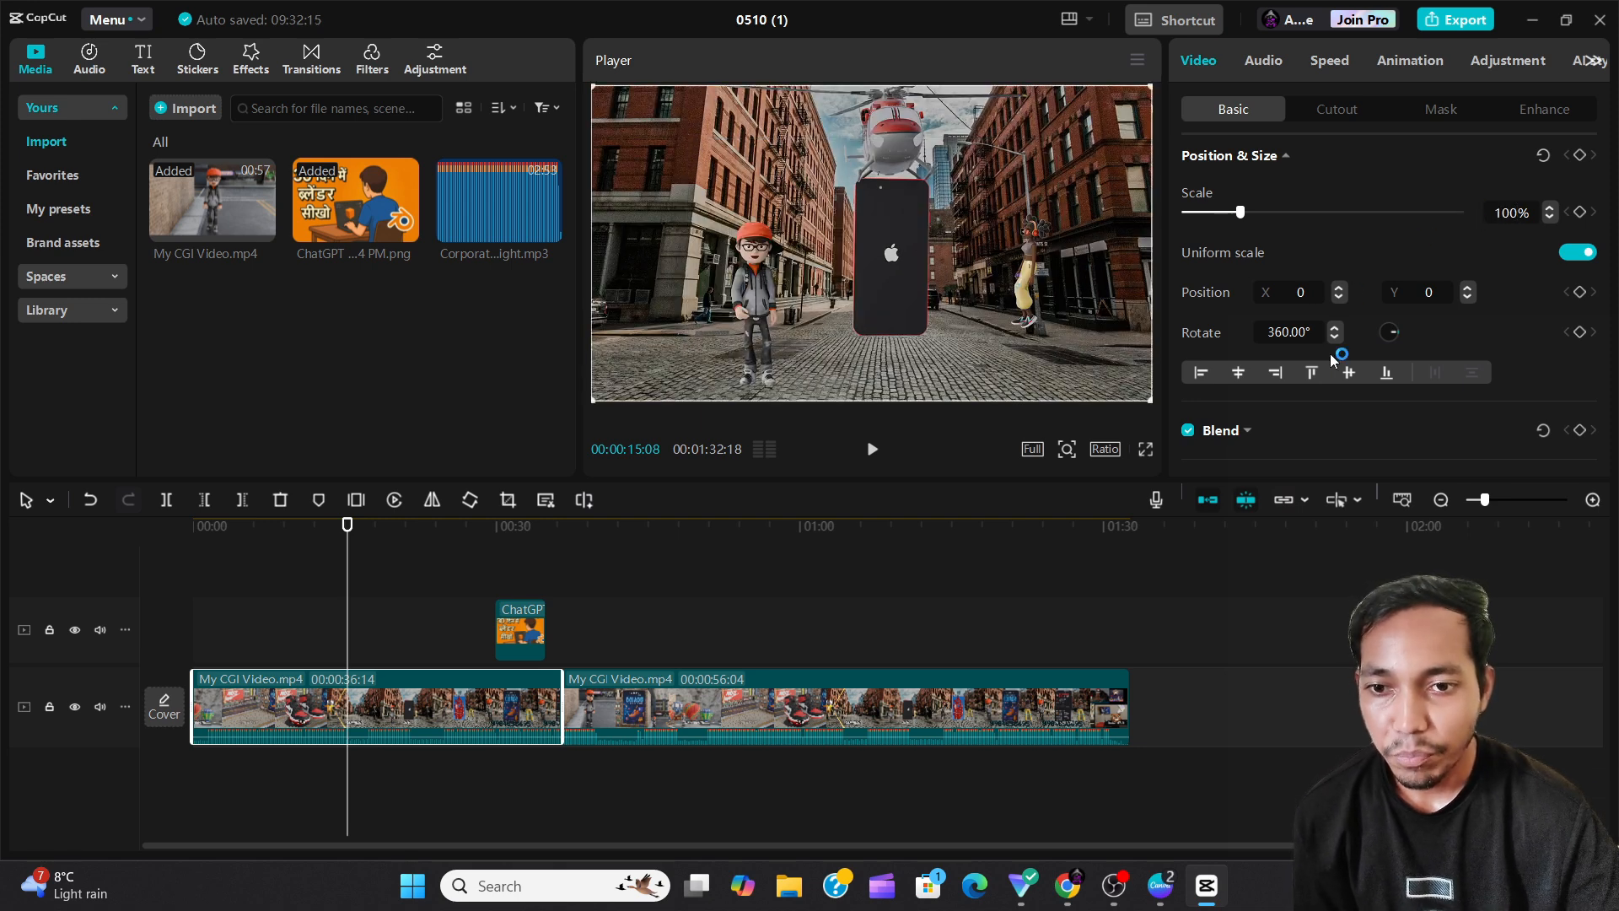
Expand the Blend settings, review the list of blend modes, and vary the clip's opacity before returning it to 100%.
scroll(1309, 331, "down", 1)
scroll(1341, 376, "down", 4)
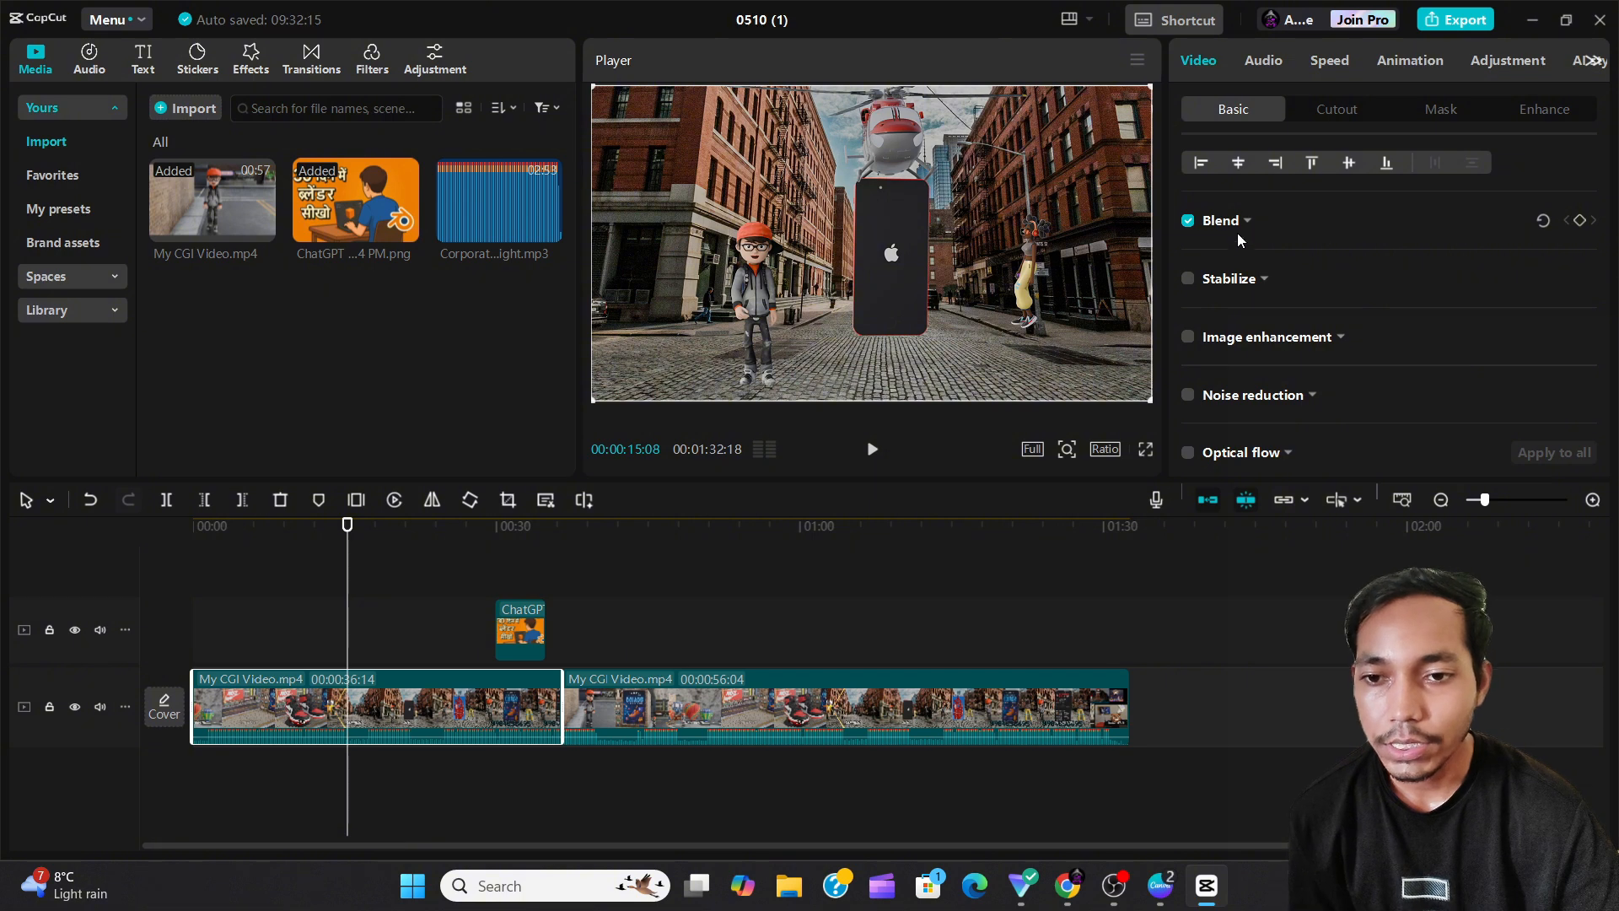
left_click(1240, 221)
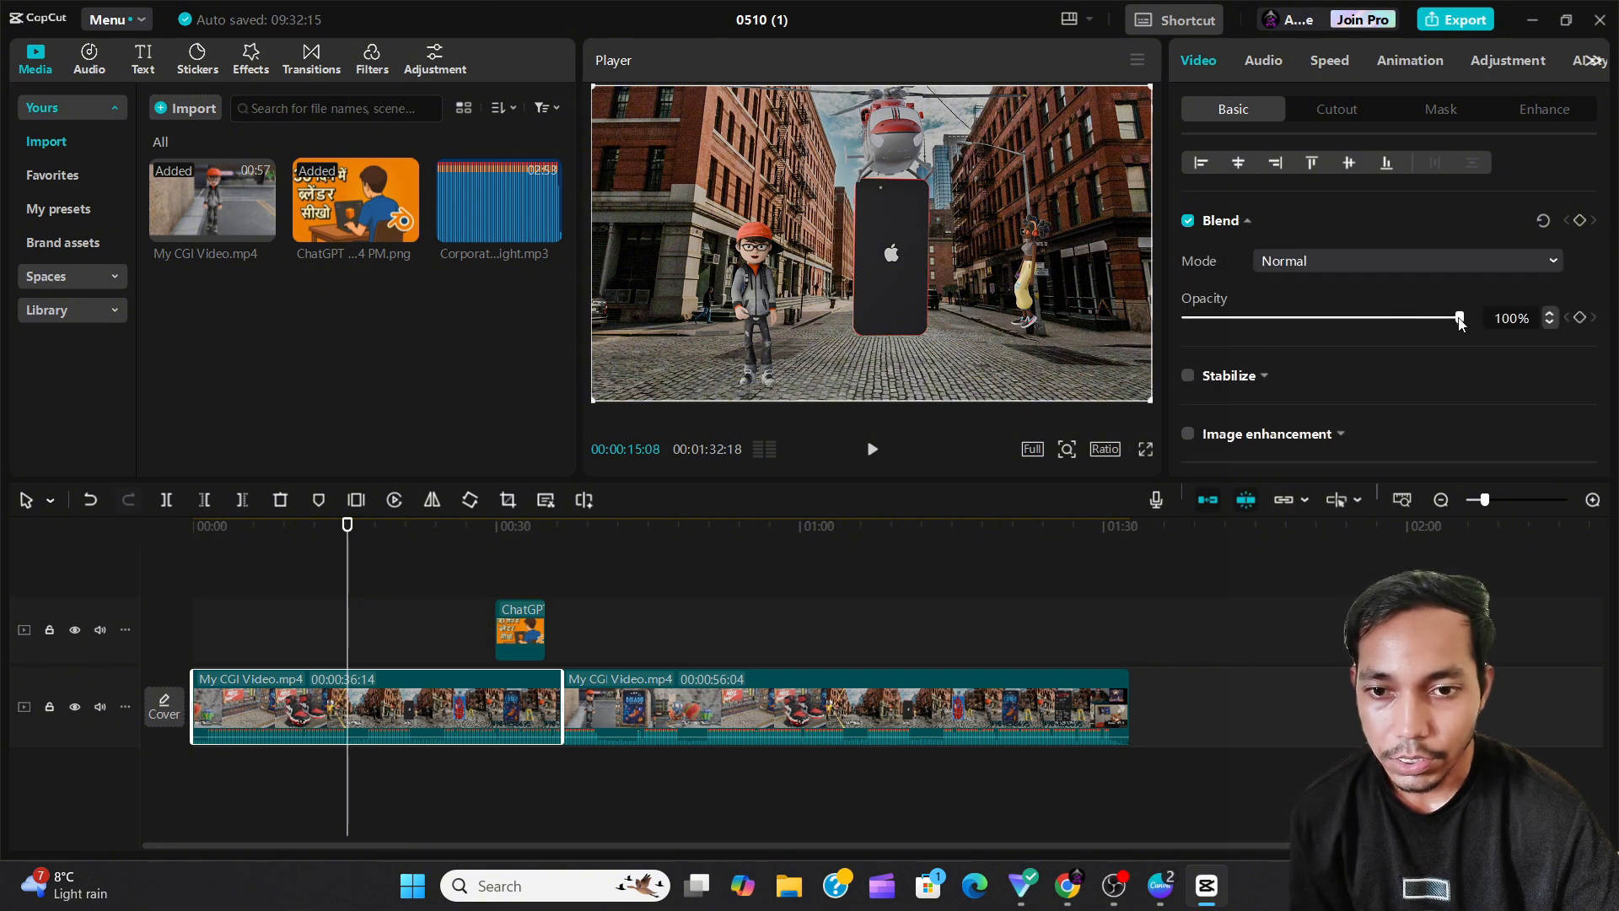
mouse_move(1460, 318)
left_mouse_down()
mouse_move(1264, 318)
mouse_move(1469, 322)
left_mouse_up()
left_click(1555, 261)
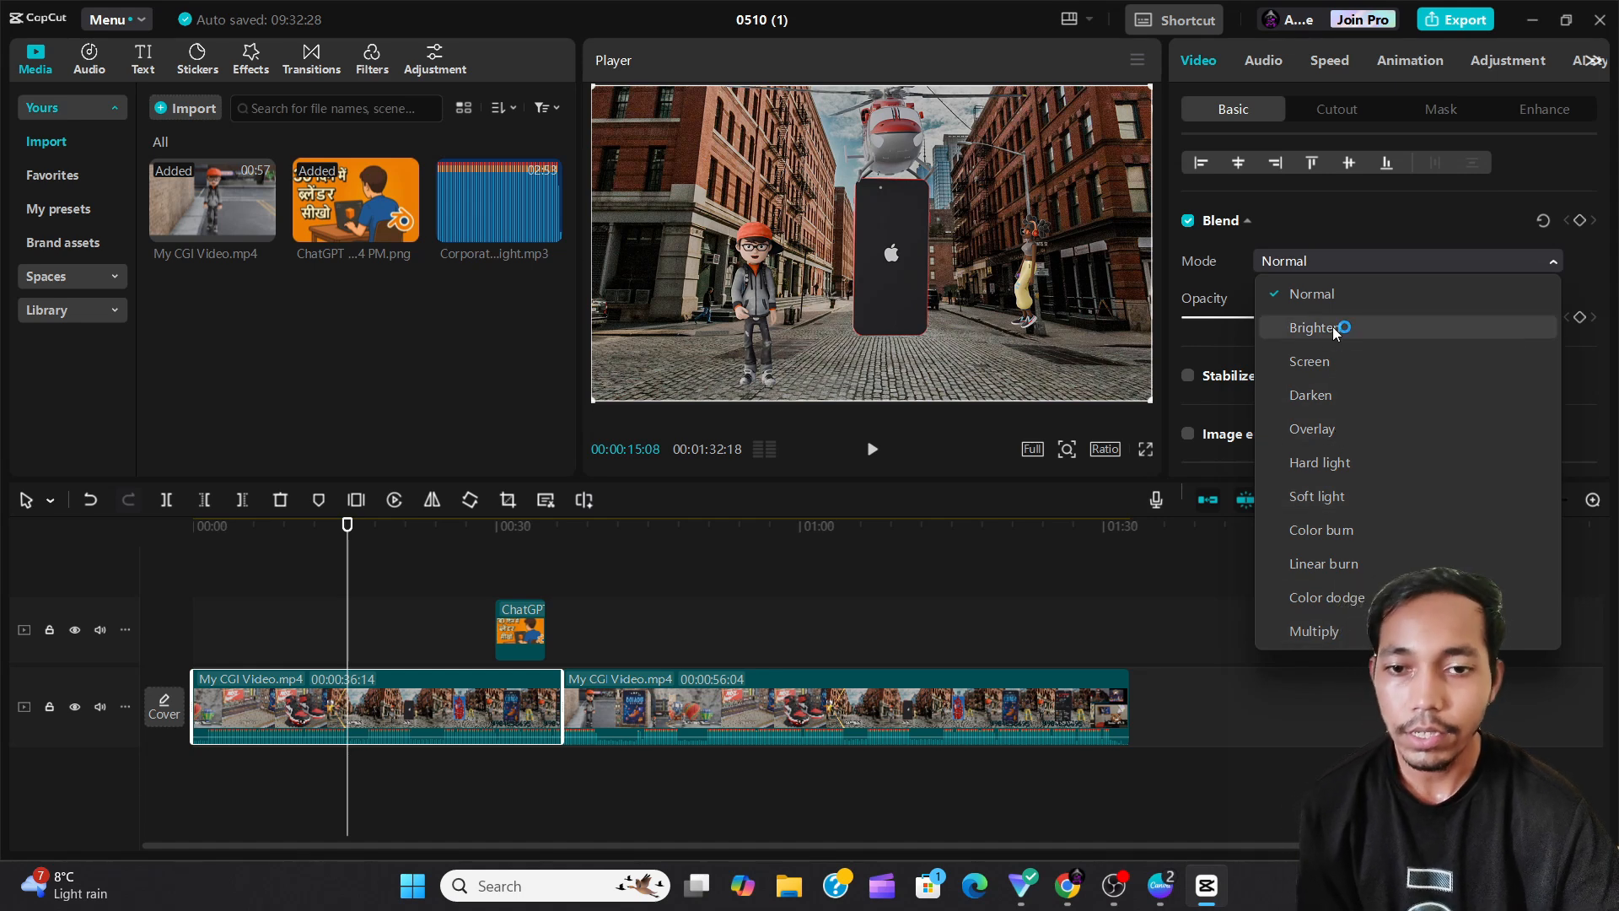
left_click(1553, 260)
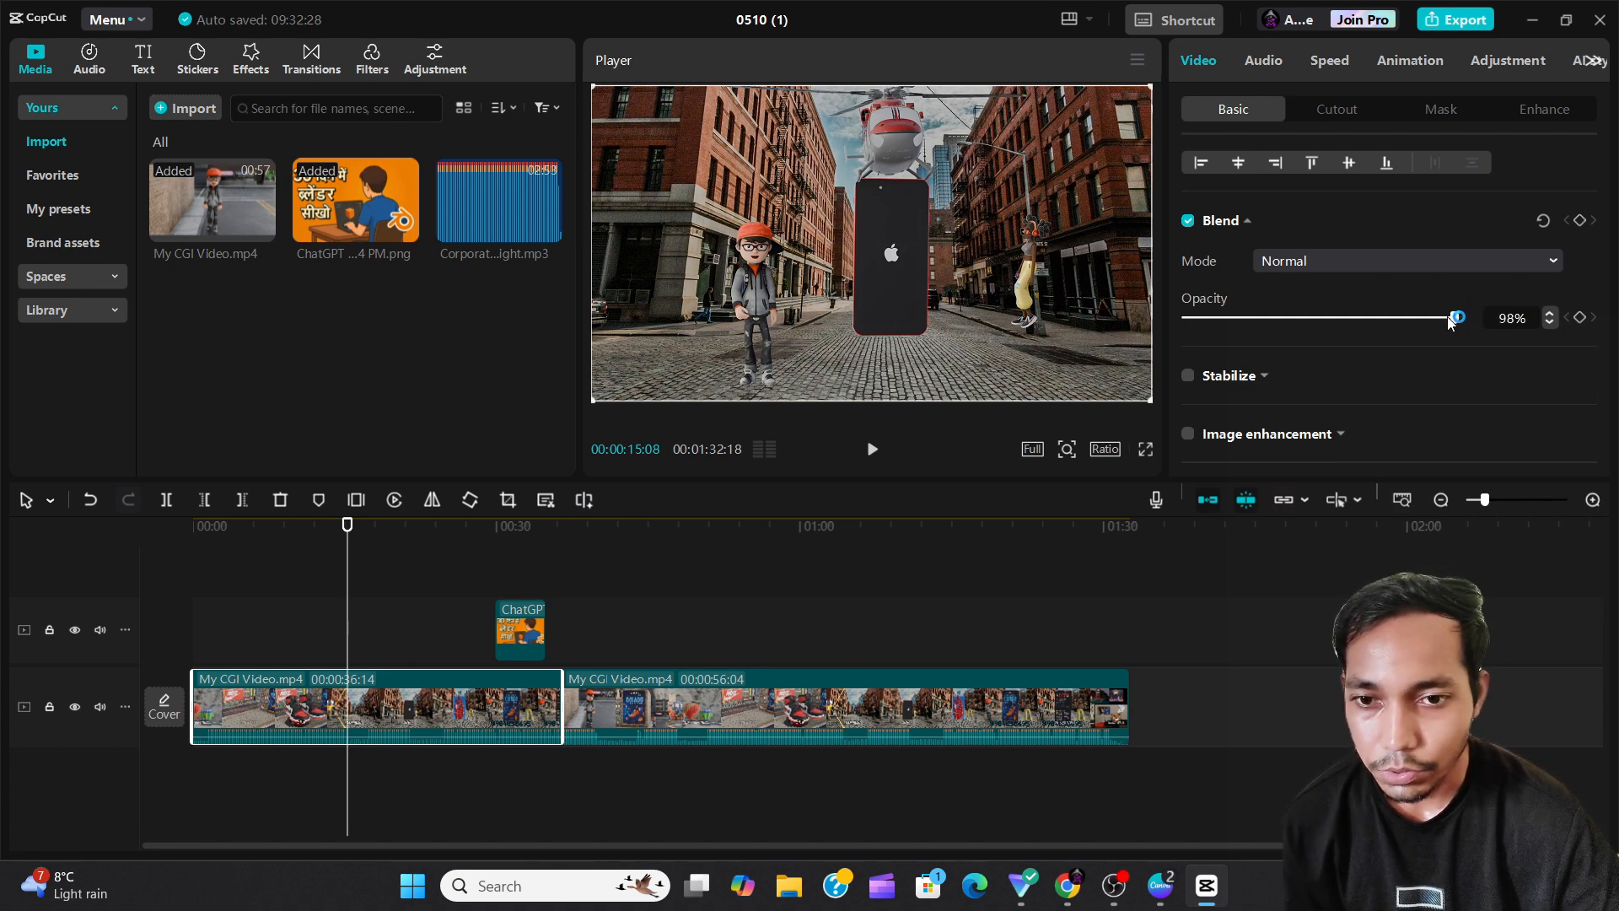
mouse_move(1458, 318)
left_mouse_down()
mouse_move(1229, 324)
mouse_move(1477, 320)
left_mouse_up()
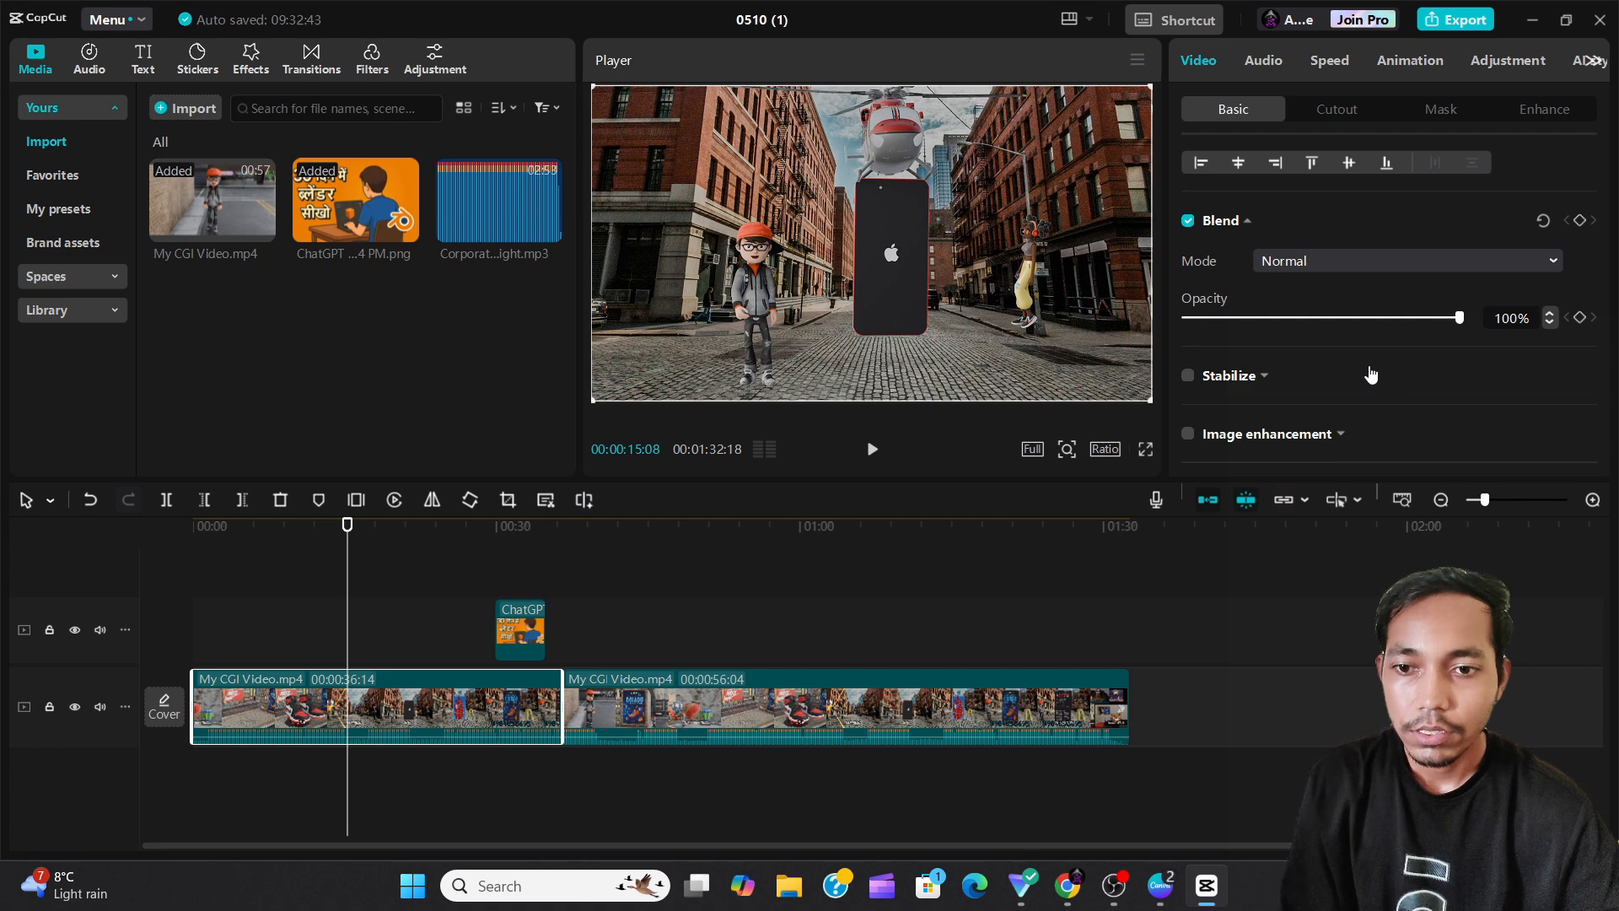
Turn on Stabilize for the clip at the Recommended level, switch it off again and collapse its settings.
scroll(1371, 373, "down", 1)
left_click(1191, 301)
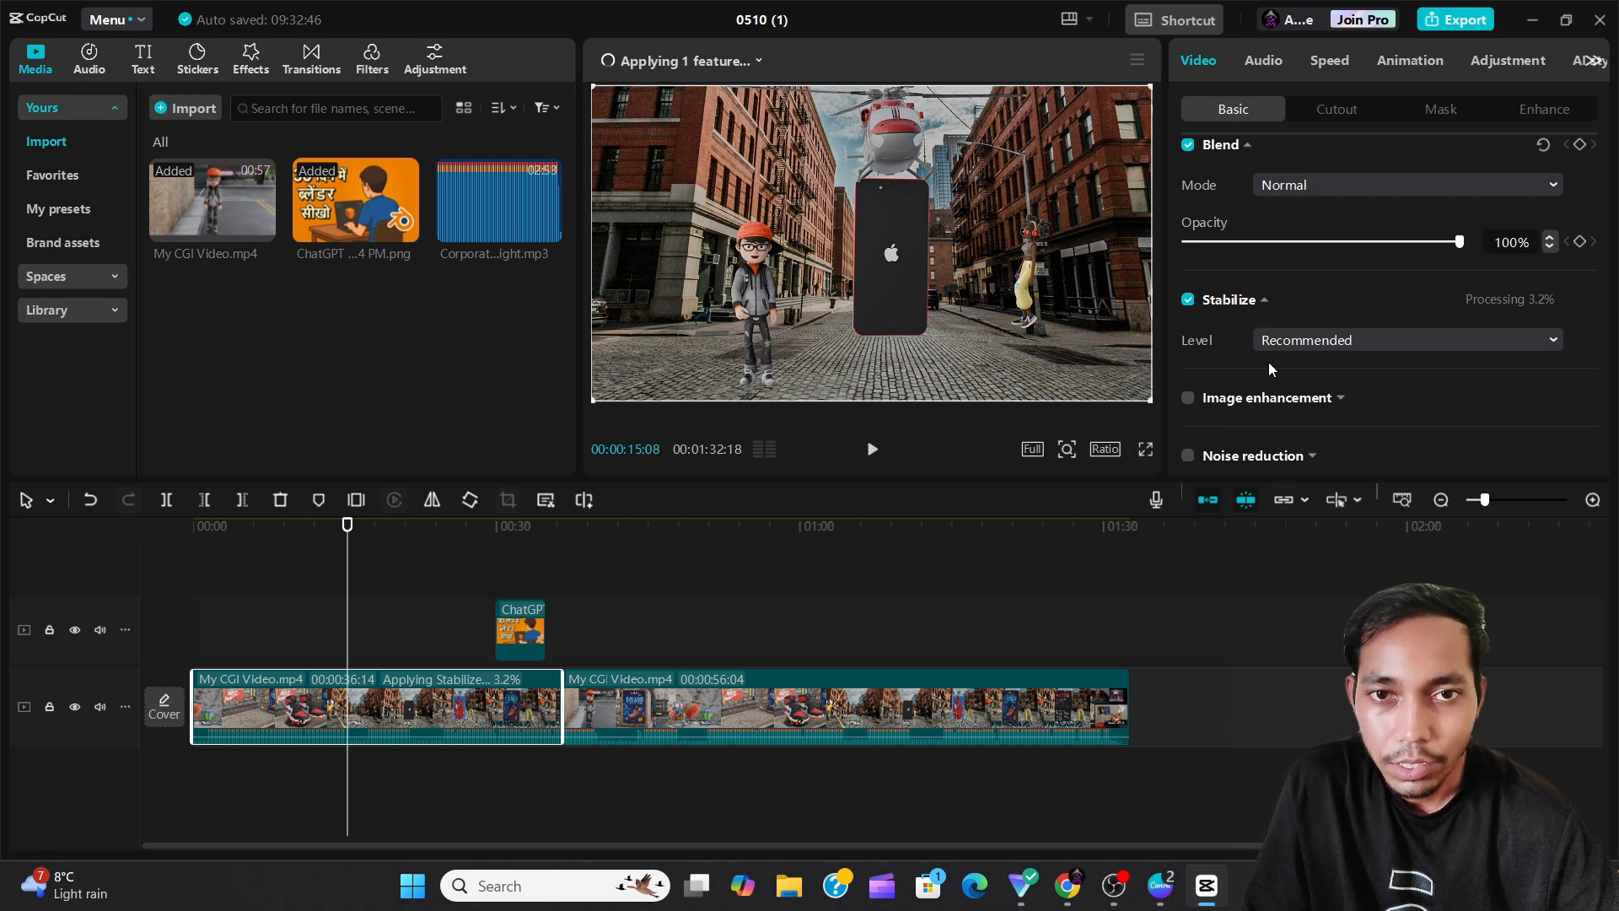
left_click(1188, 302)
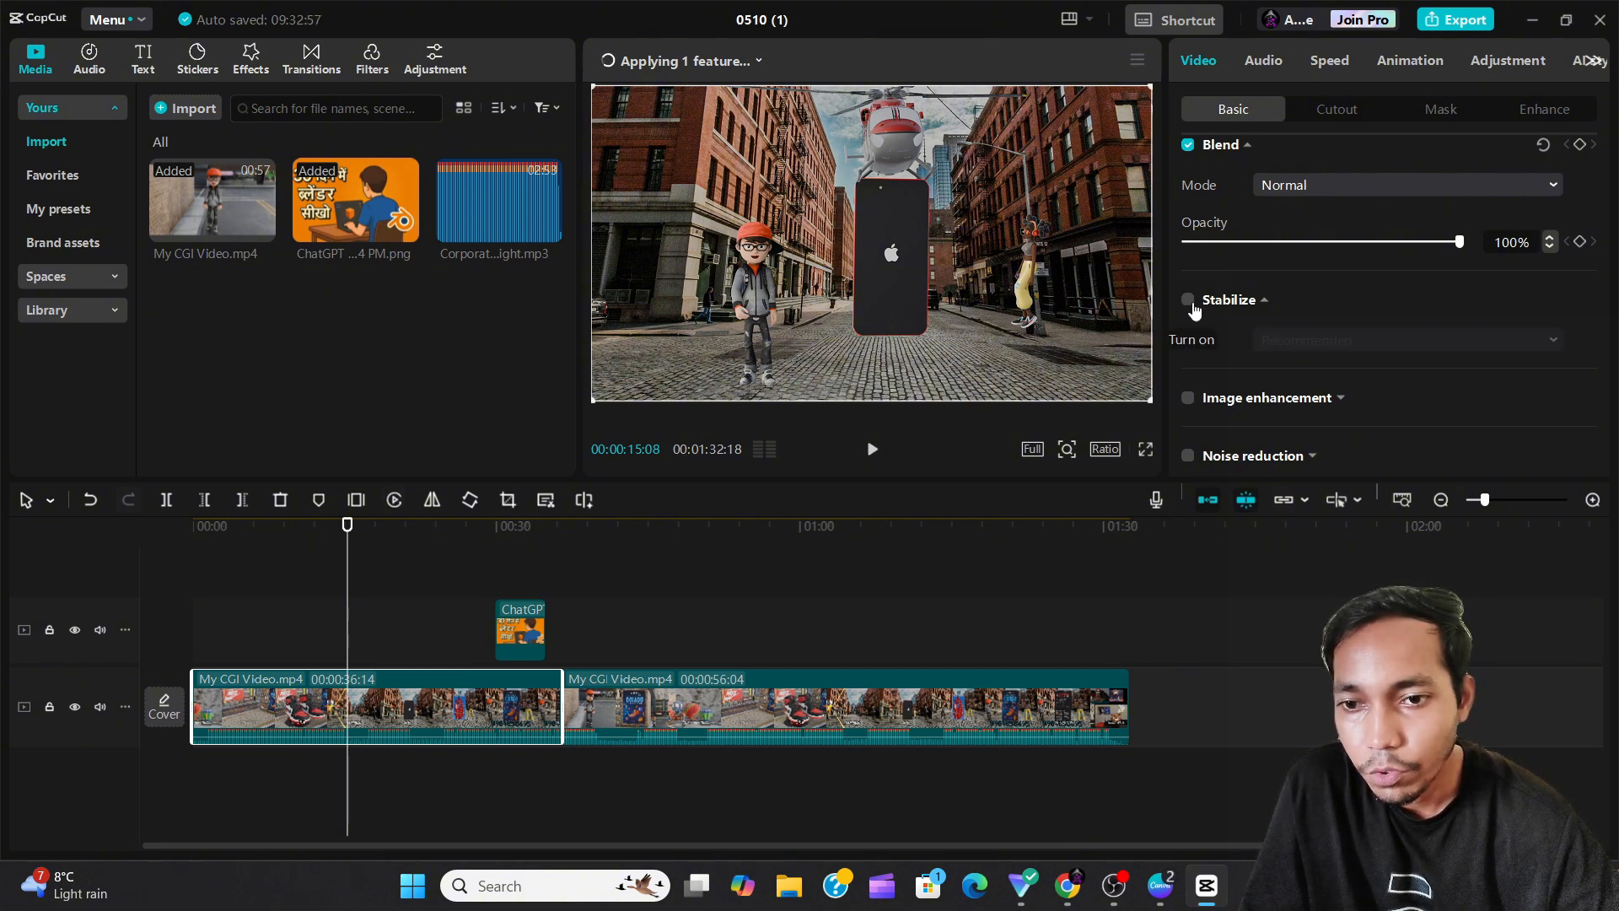
left_click(1265, 302)
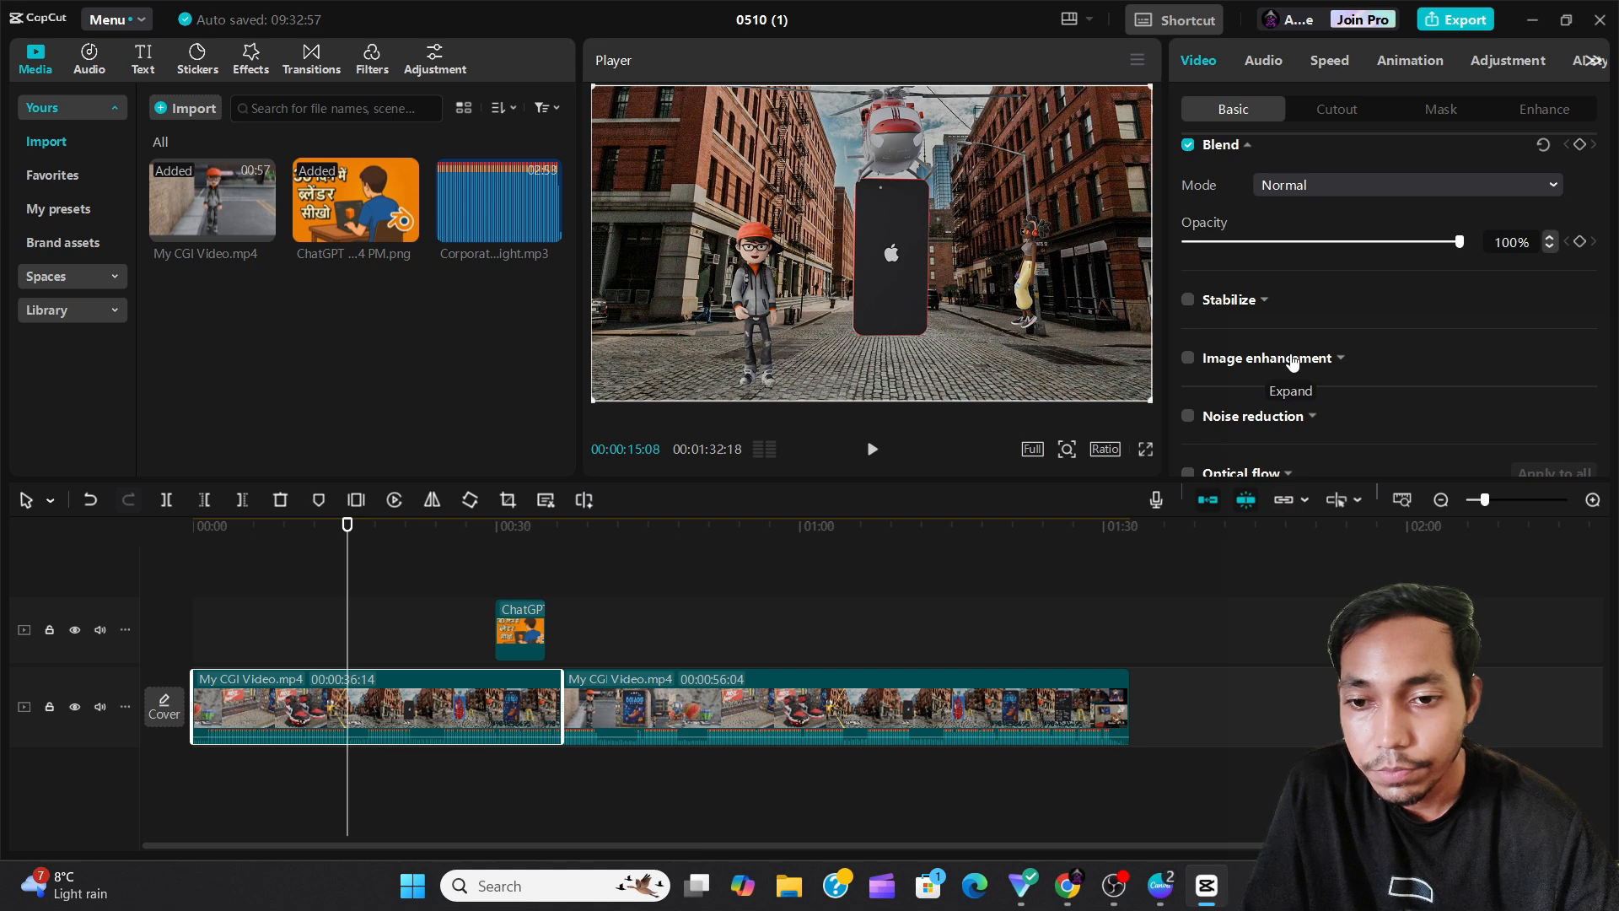
Examine the clip's remaining basic options, from Image enhancement and Noise reduction down to Auto reframe and Removing video flickers.
scroll(1285, 361, "down", 1)
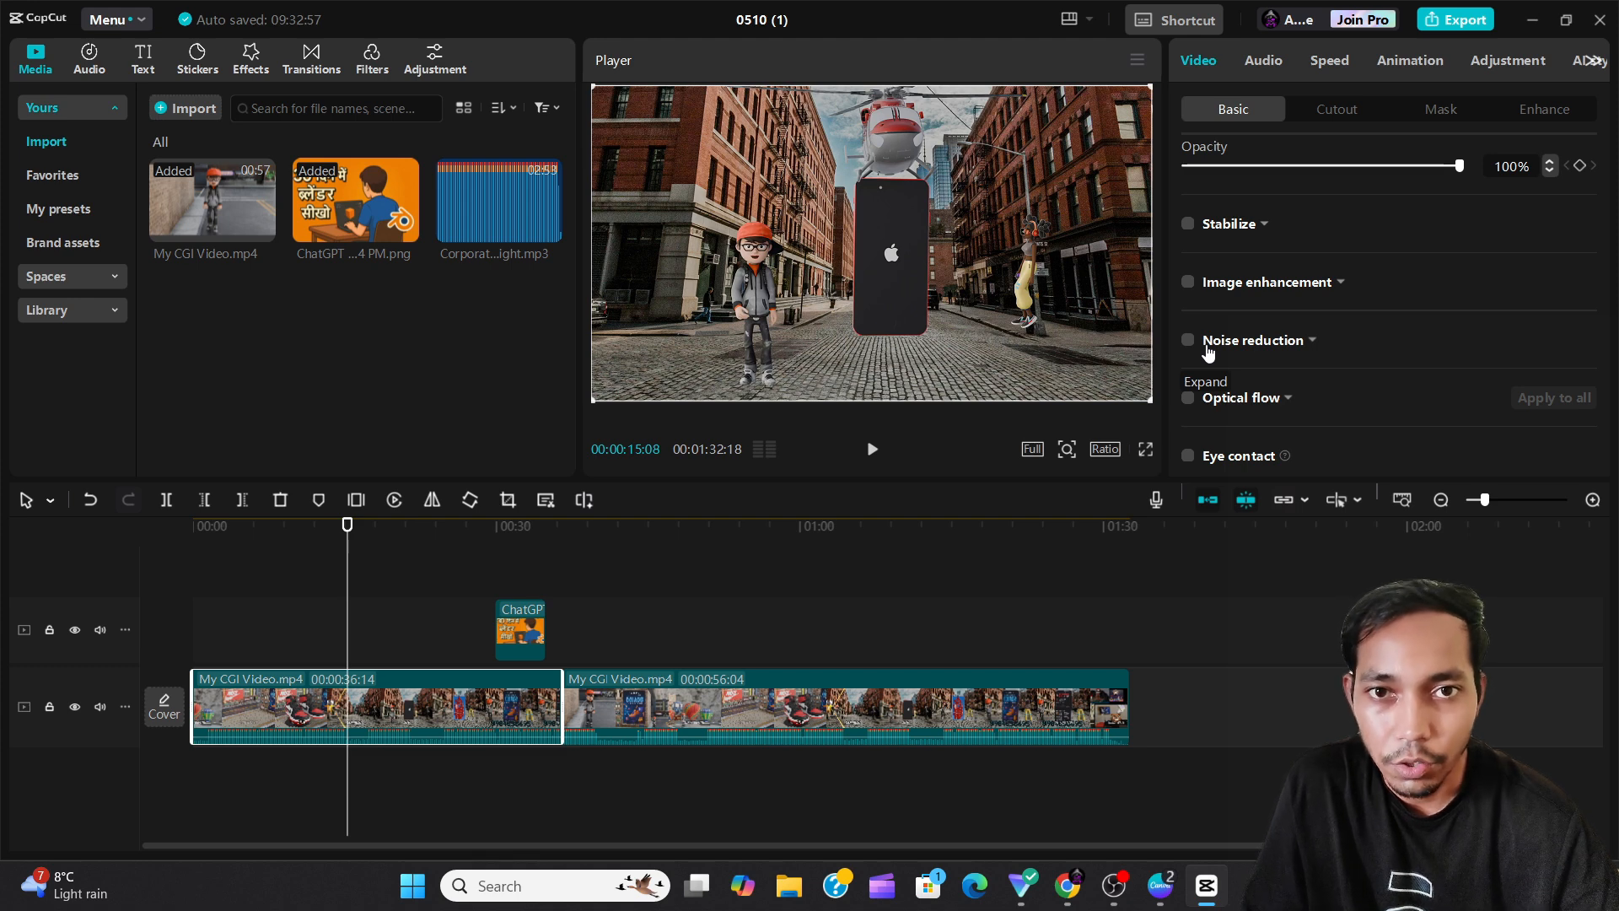
scroll(1206, 350, "down", 1)
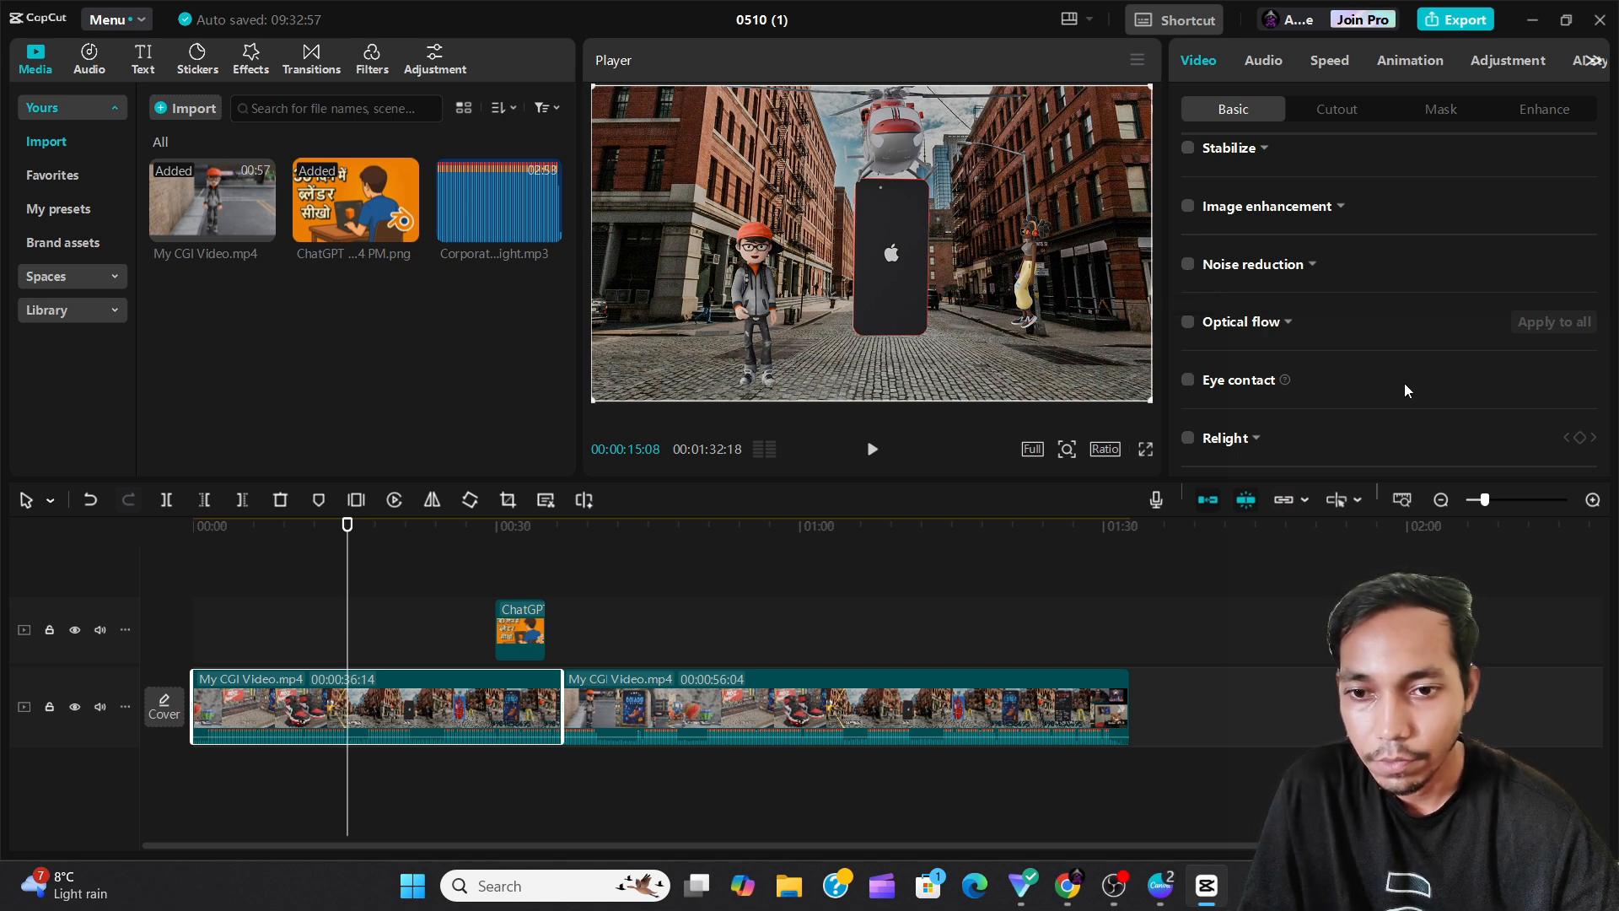
scroll(1404, 383, "down", 3)
scroll(1332, 321, "up", 1)
scroll(1331, 314, "up", 4)
scroll(1327, 311, "down", 4)
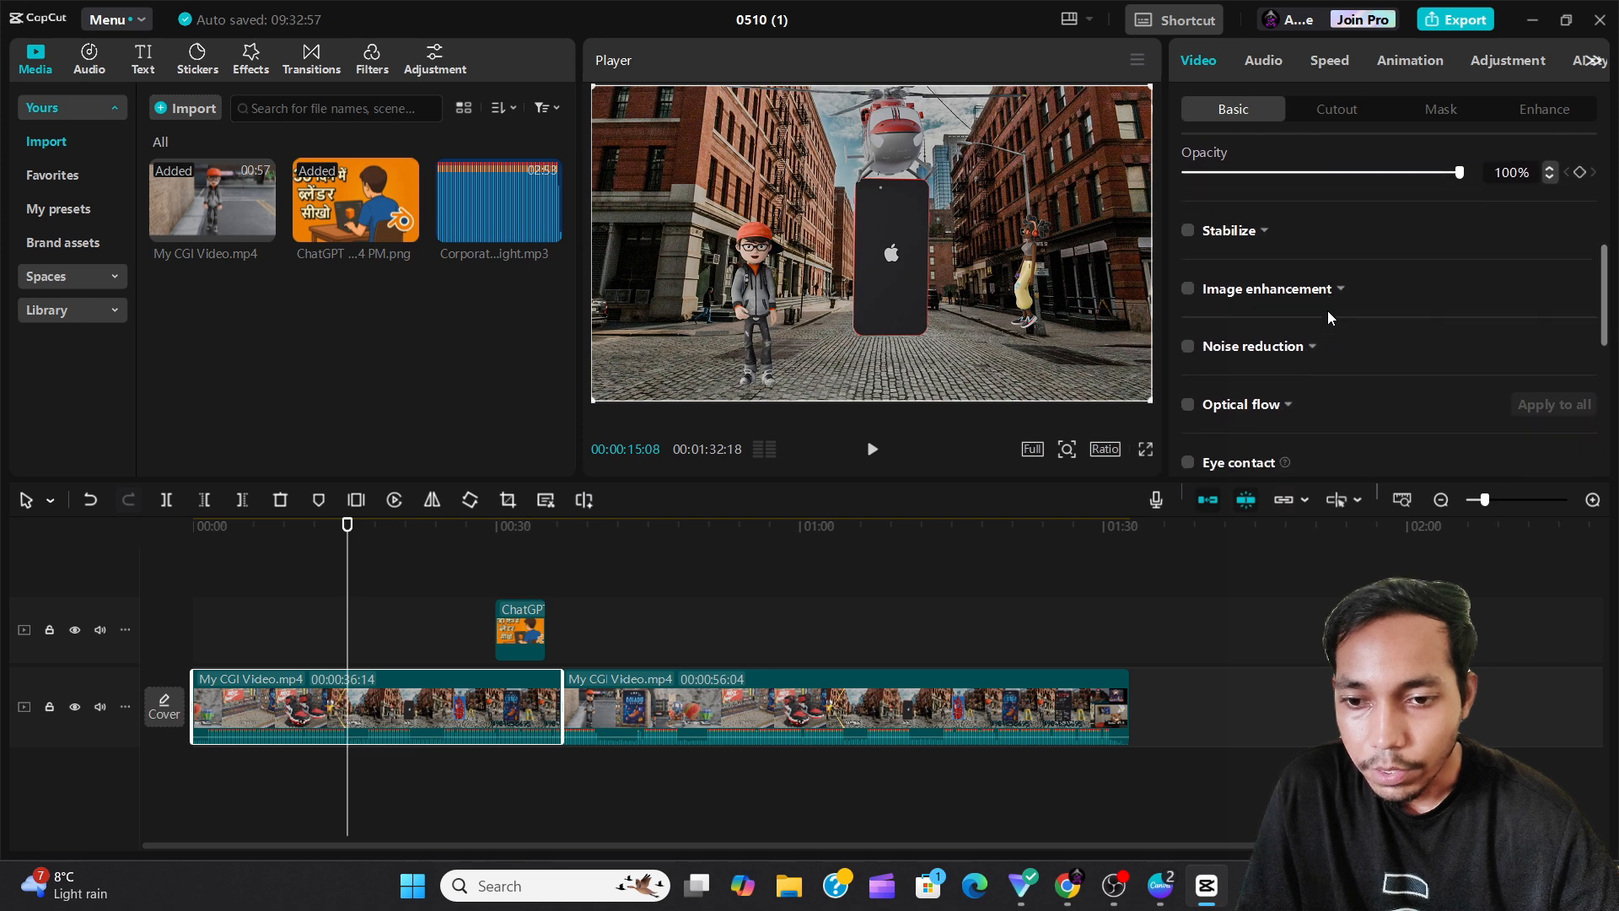
scroll(1327, 317, "up", 1)
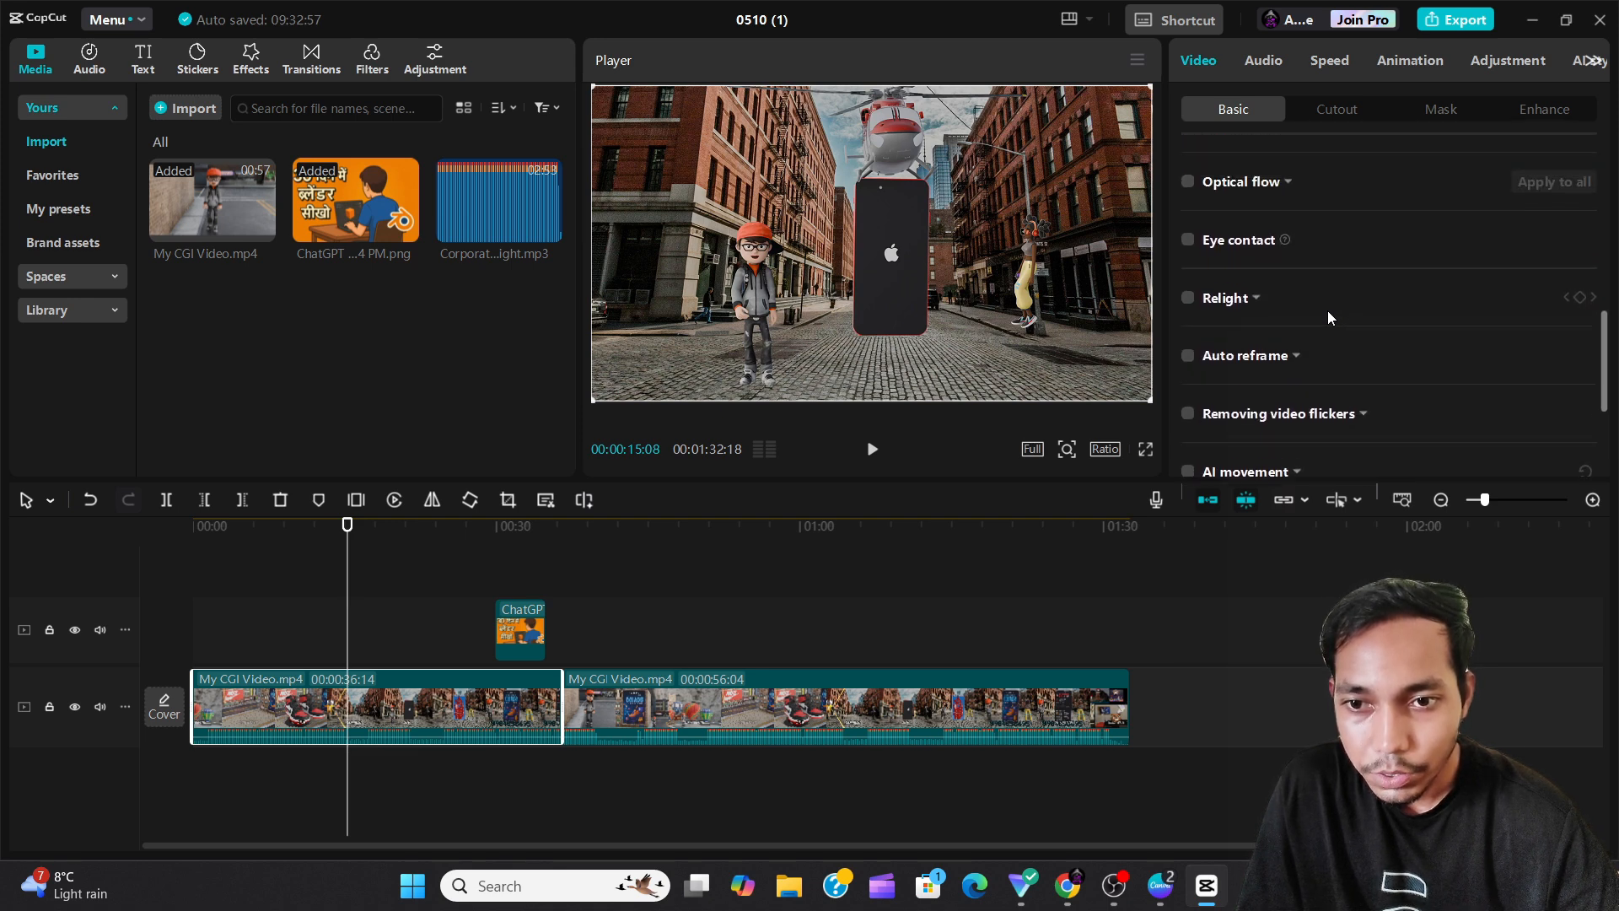
scroll(1307, 278, "up", 1)
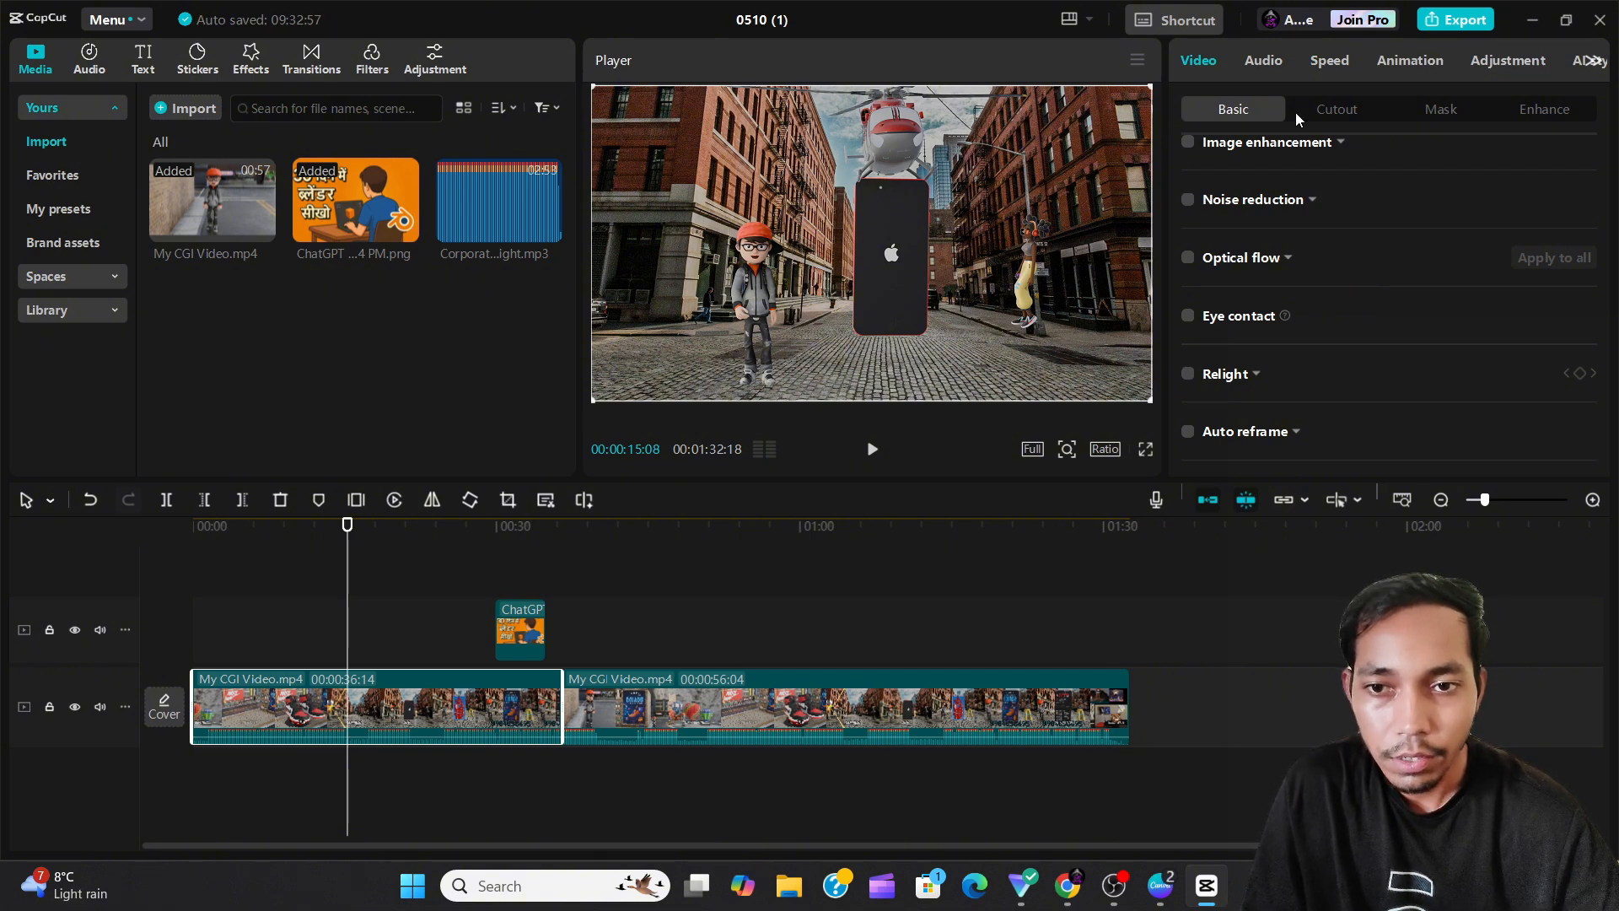
Expand Optical flow to view its frame rate setting, collapse it, and review the Eye contact and Relight options.
left_click(1289, 259)
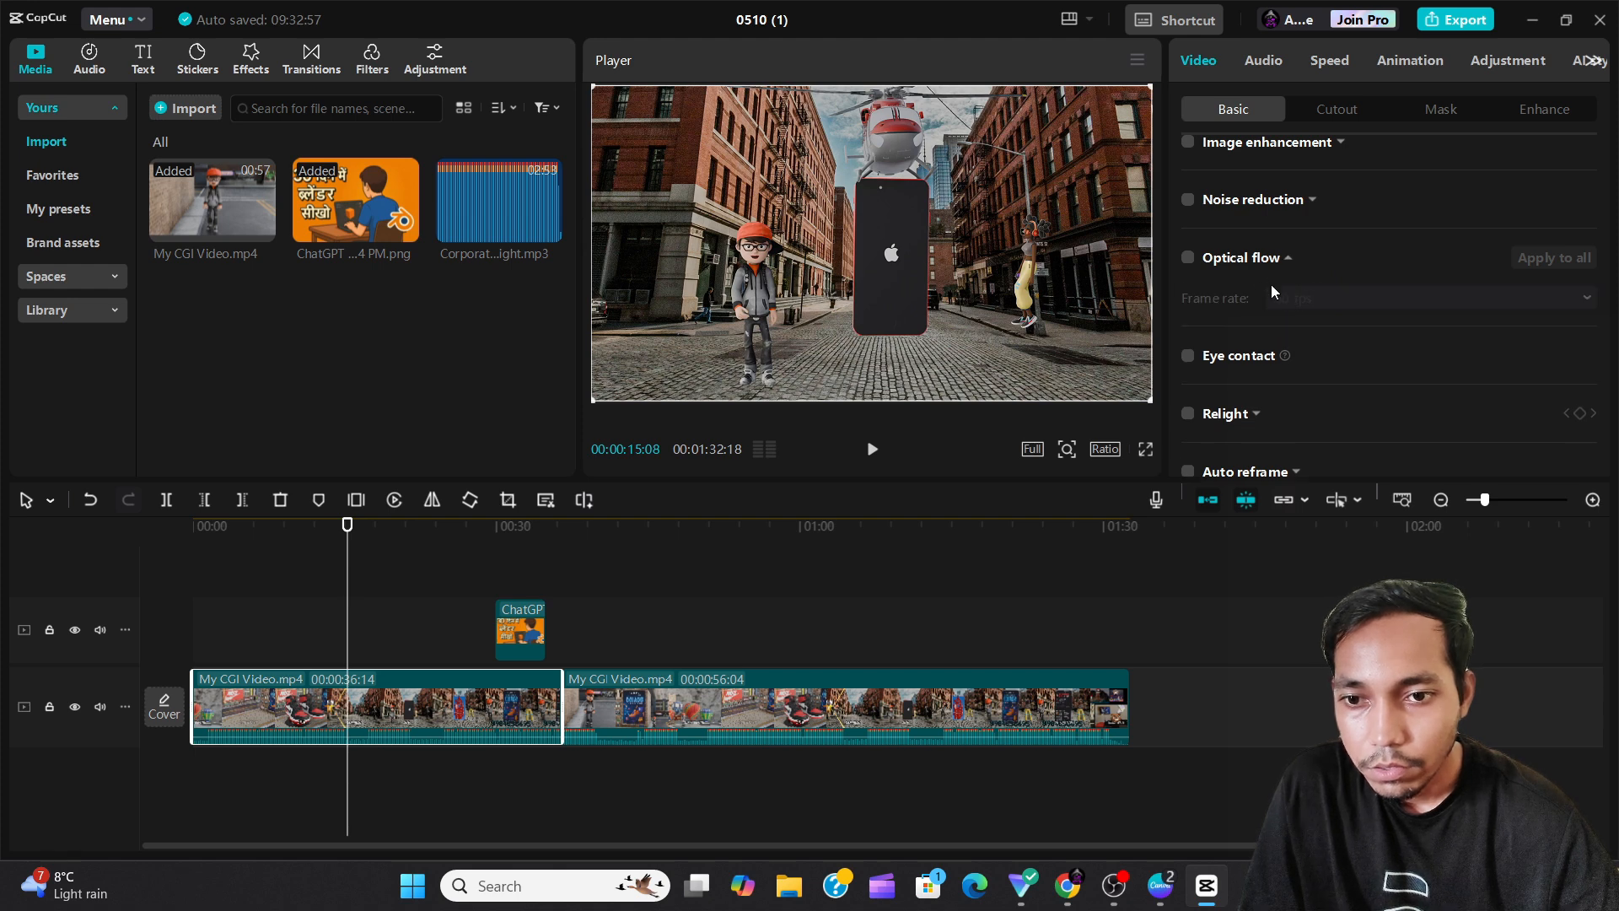
left_click(1288, 259)
scroll(1290, 286, "down", 2)
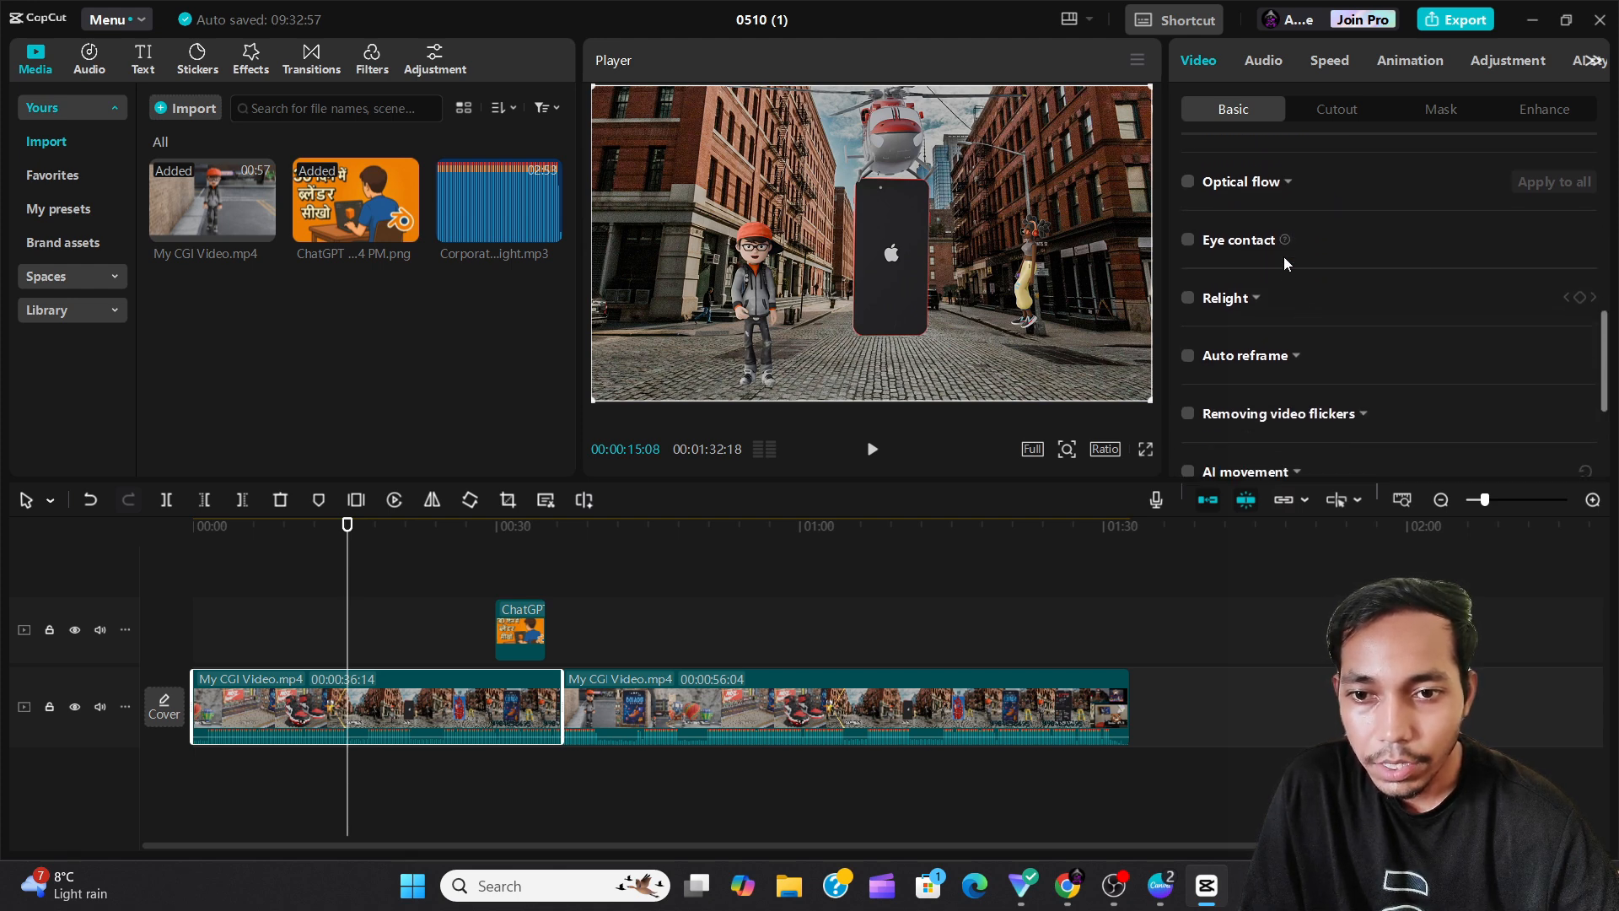
mouse_move(1284, 243)
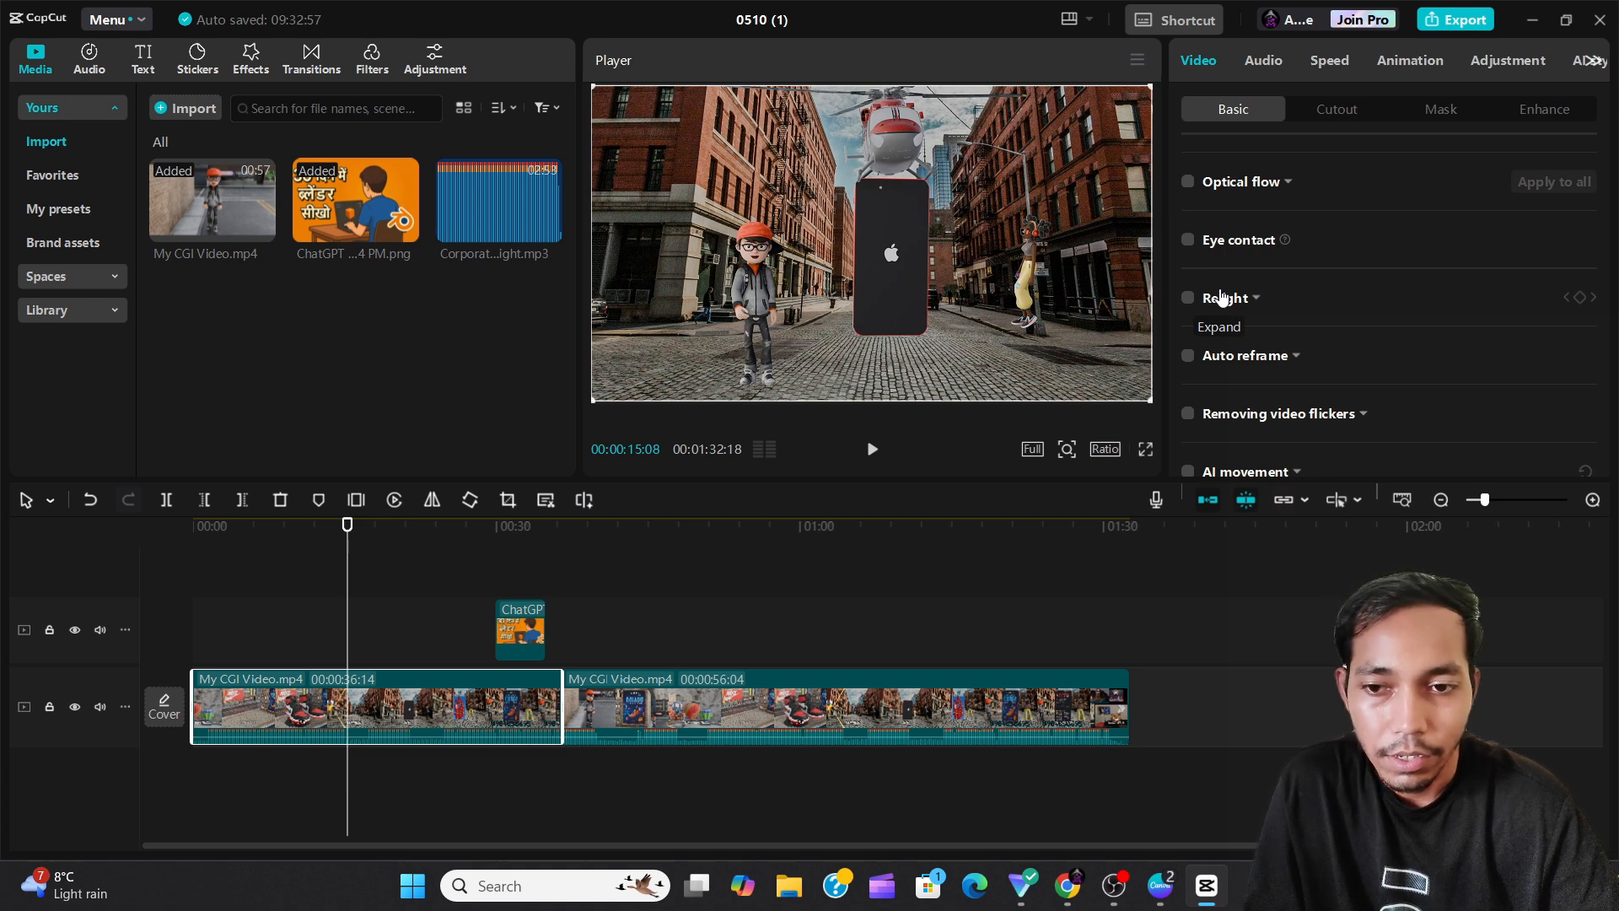
scroll(1290, 371, "down", 1)
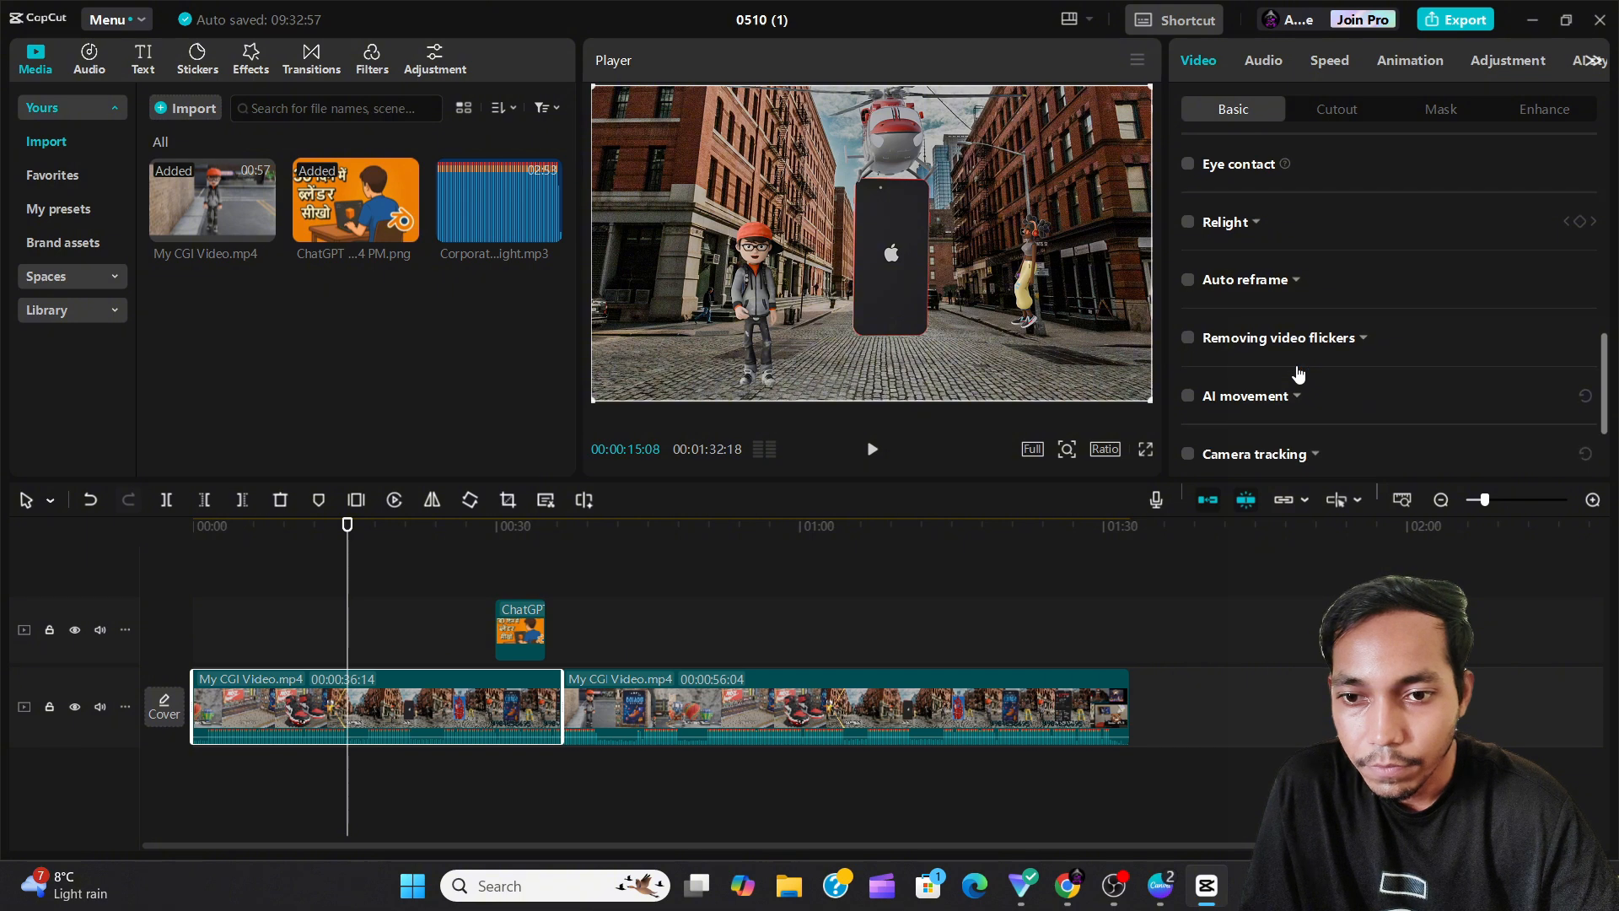
Turn on Auto reframe, check its Reframe ratio choices, switch it off again and collapse its settings.
left_click(1241, 283)
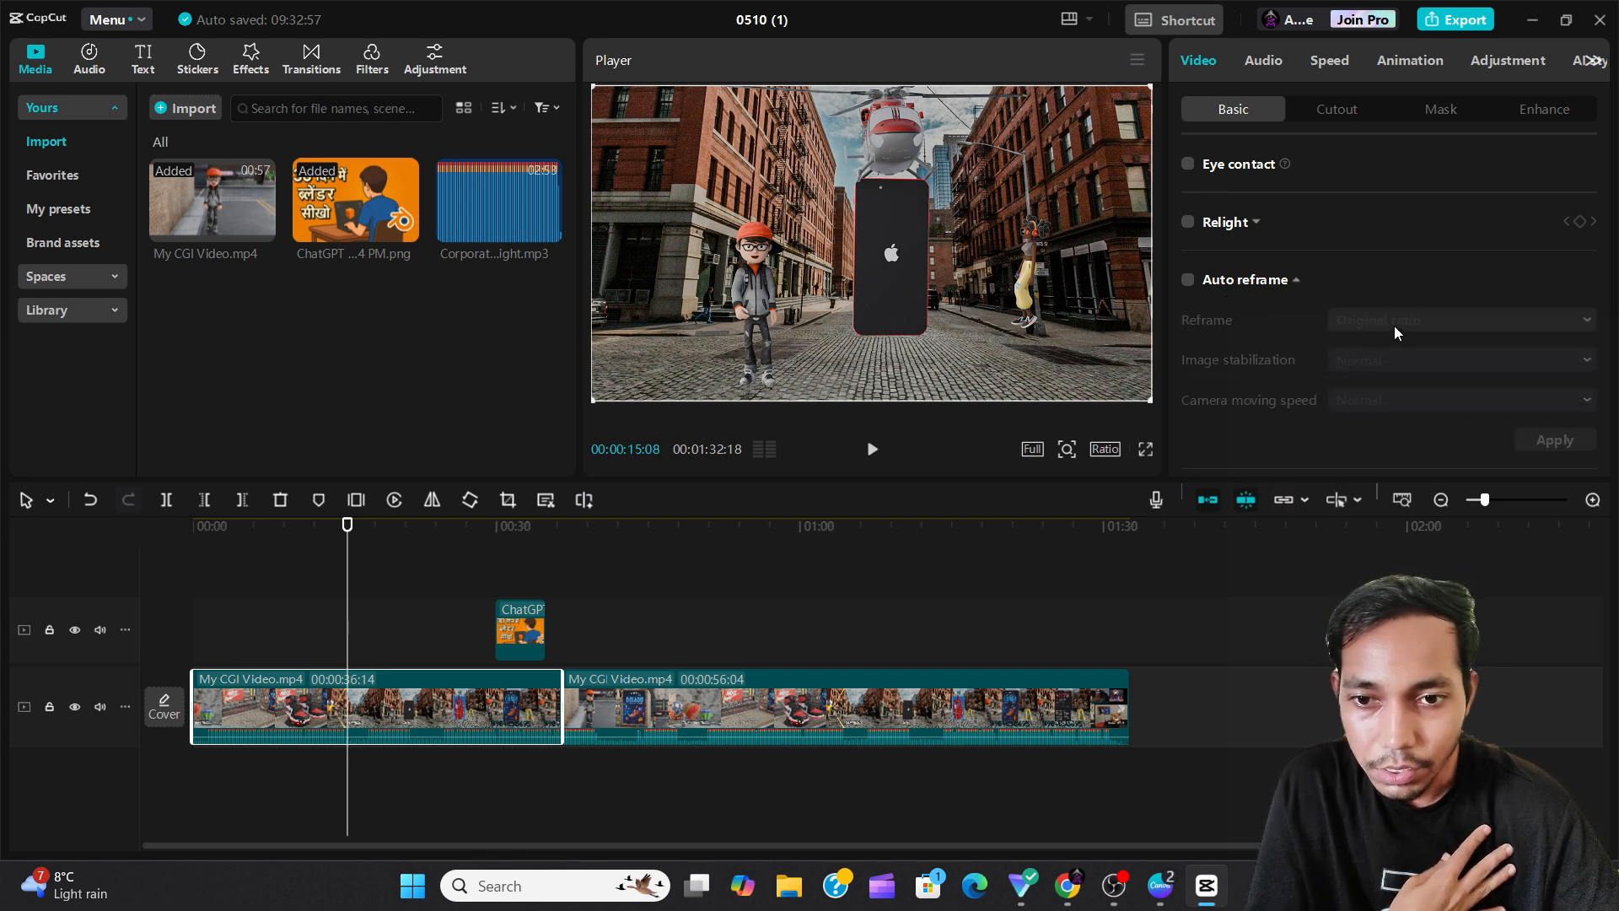
left_click(1188, 282)
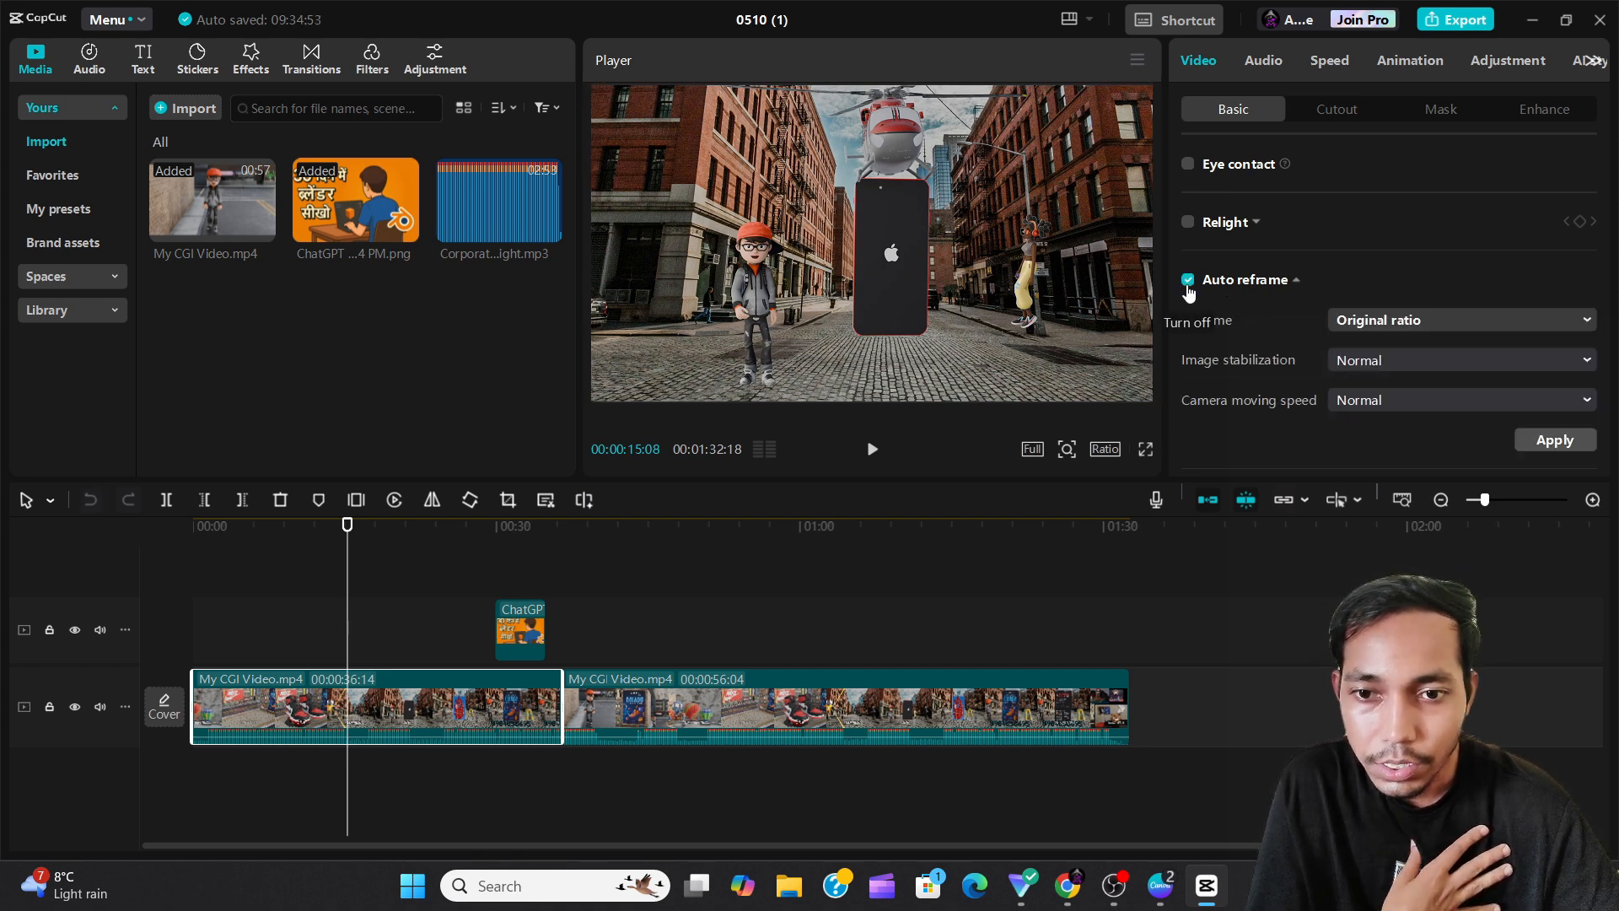
left_click(1389, 320)
left_click(1389, 320)
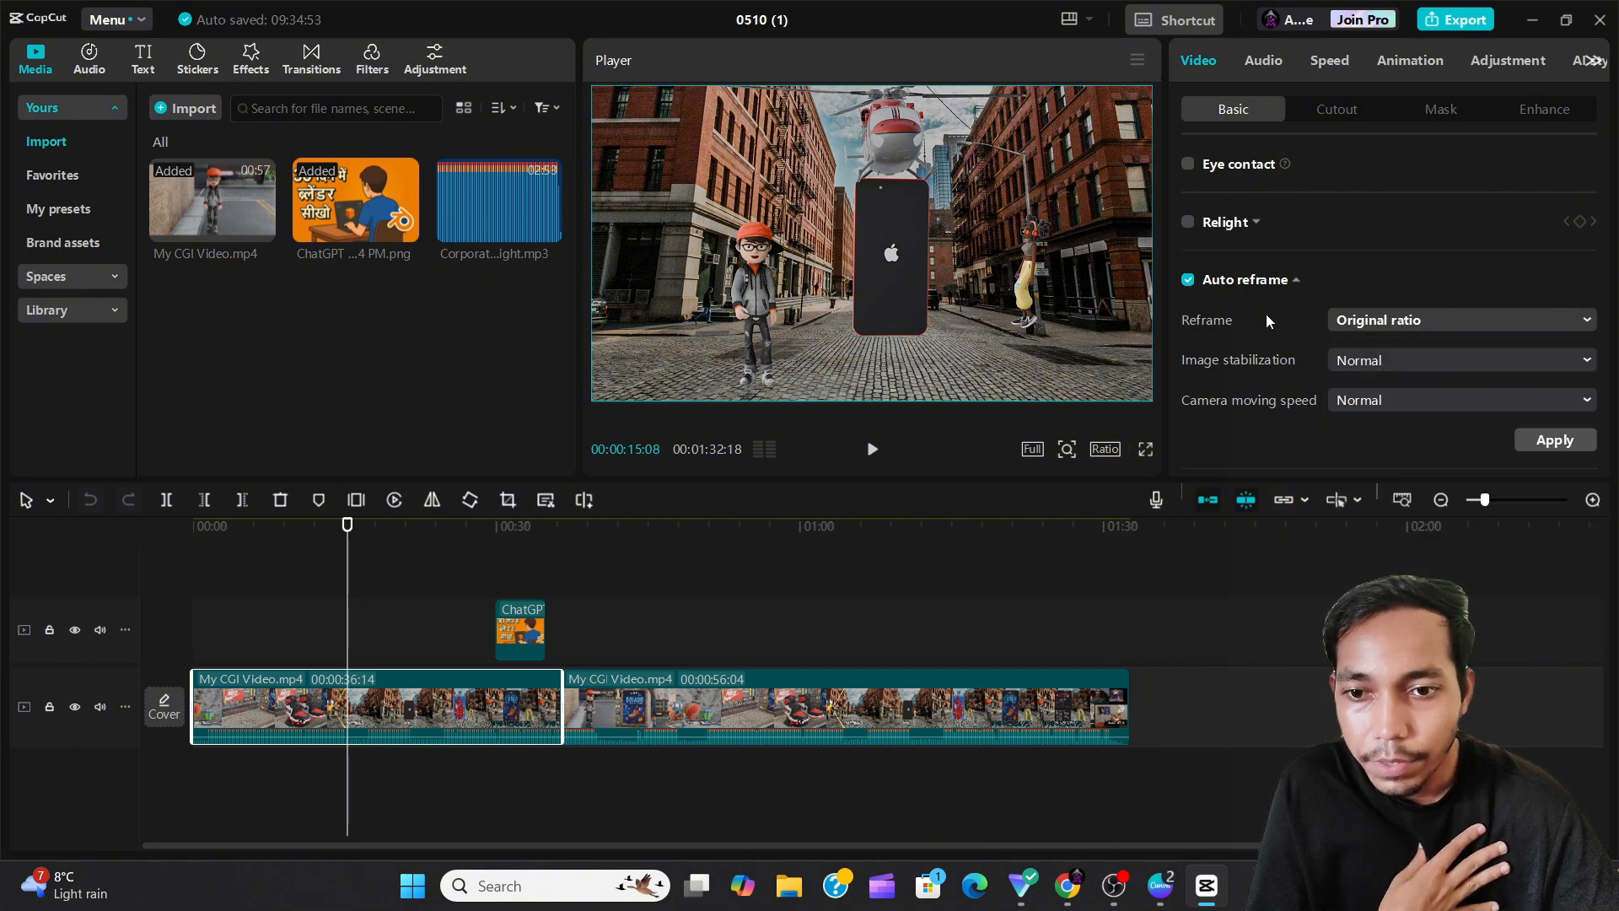
left_click(1188, 281)
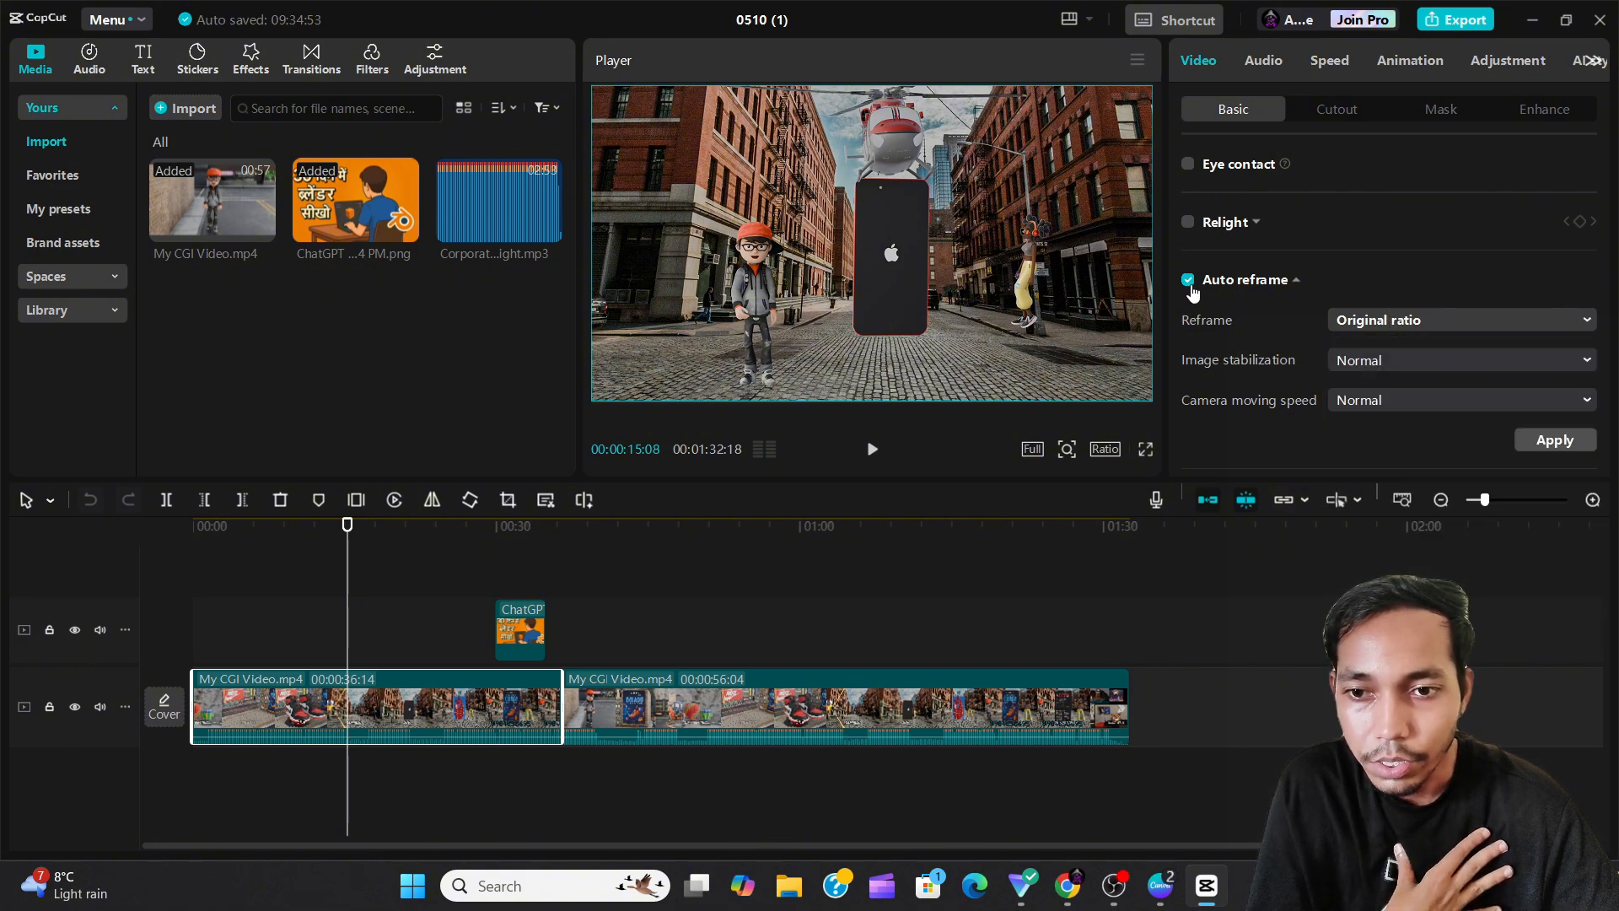
left_click(1278, 291)
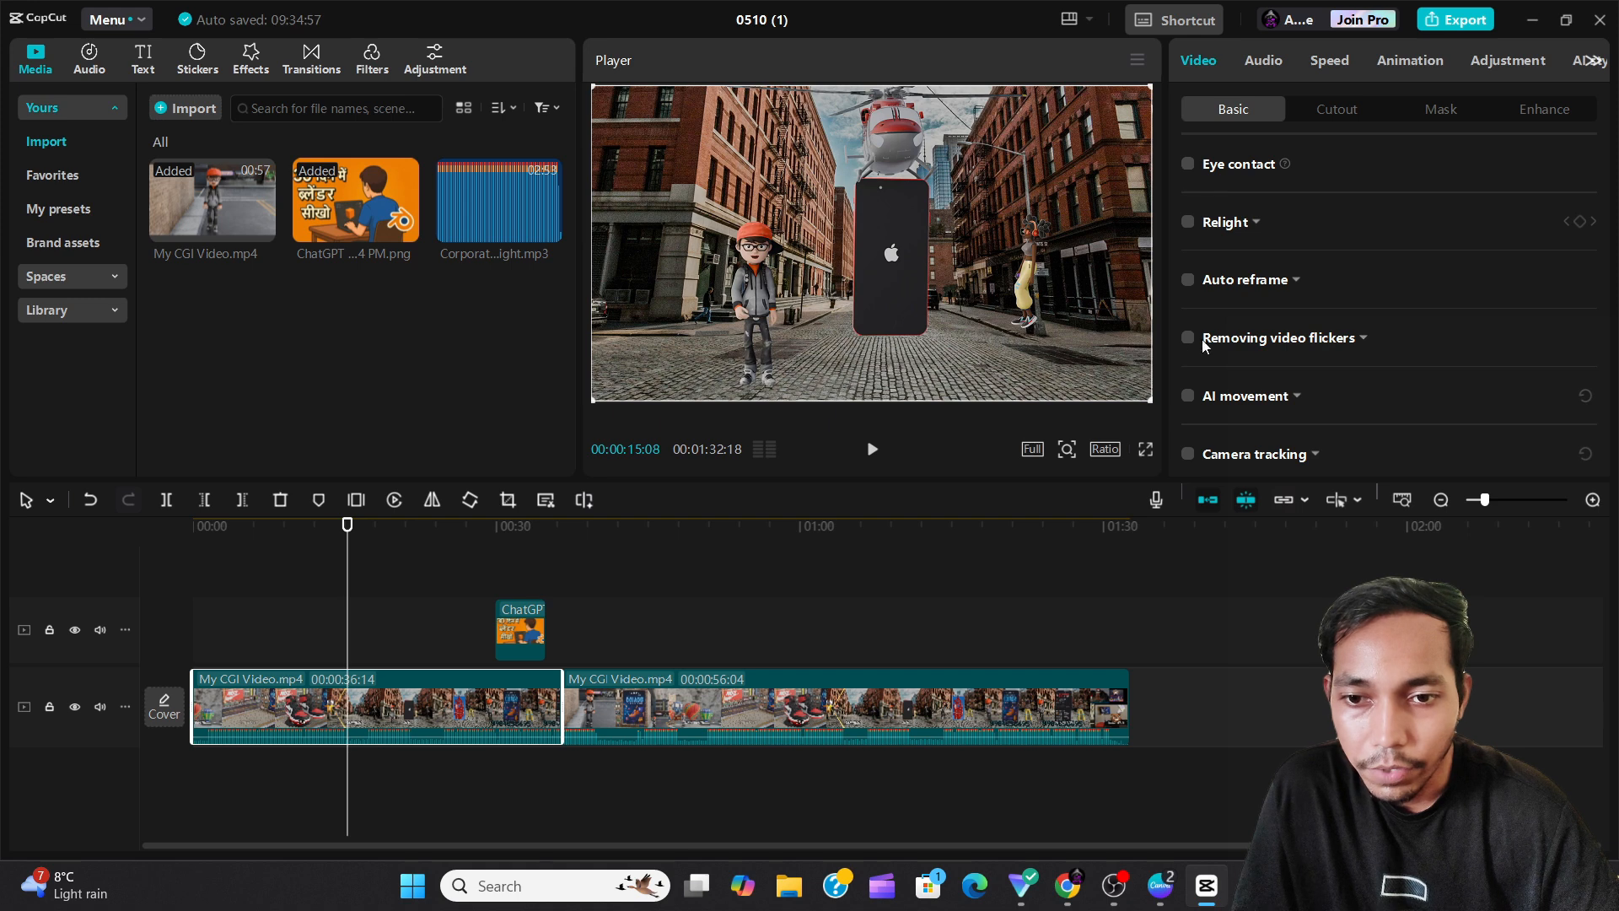
Turn on AI movement to view its Dynamic, Zoom, Shake and Soft presets, and switch it off again.
scroll(1361, 353, "down", 2)
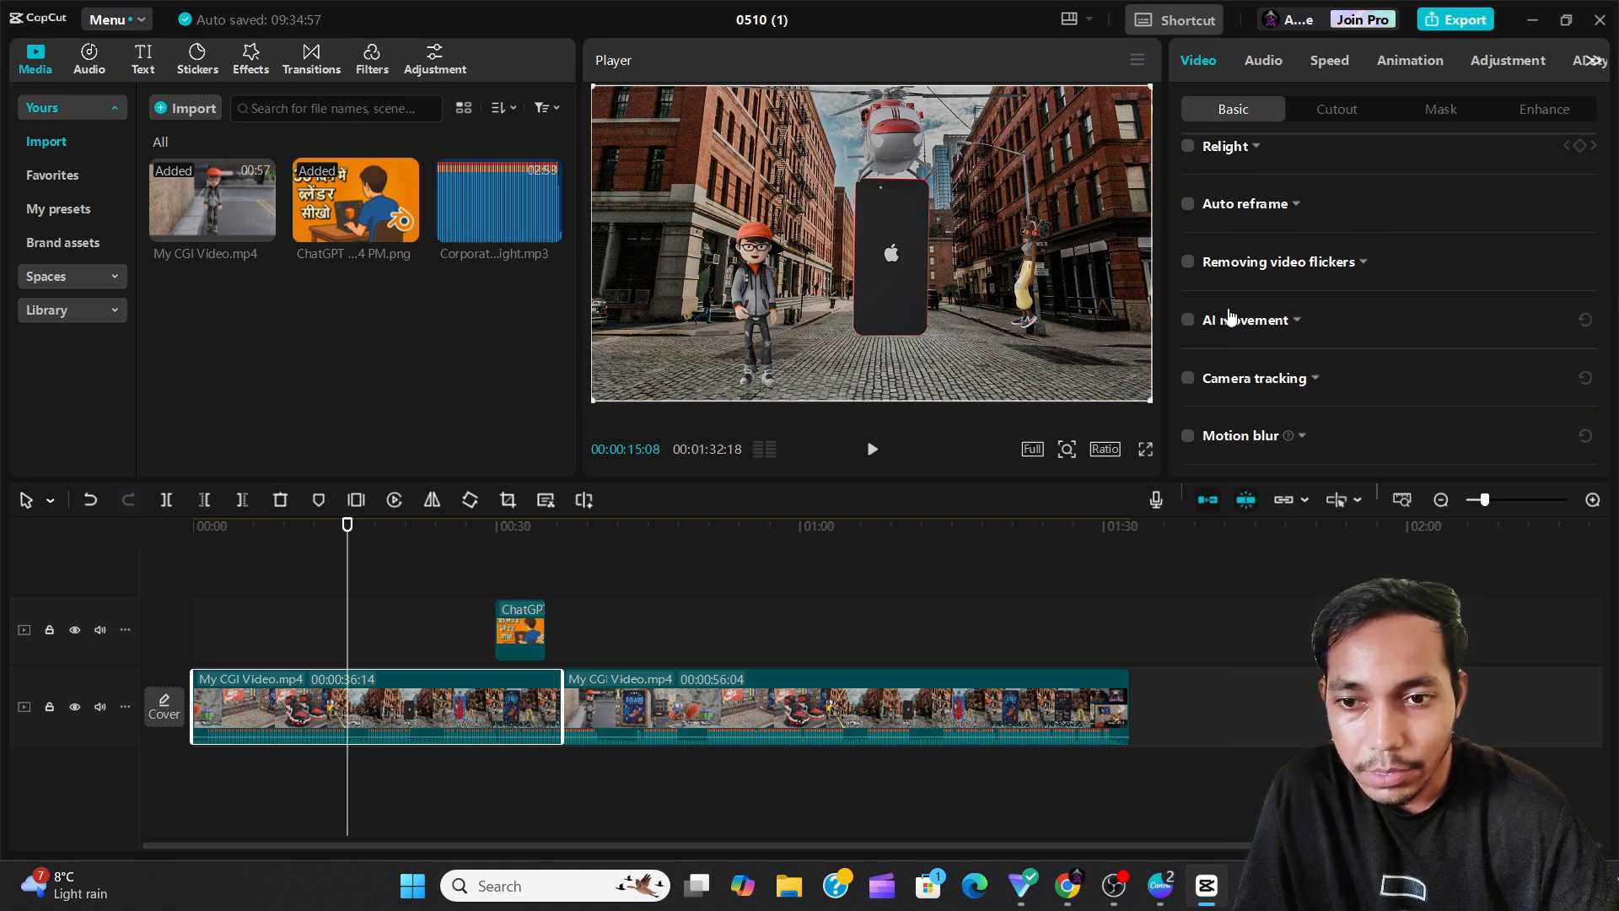
left_click(1188, 320)
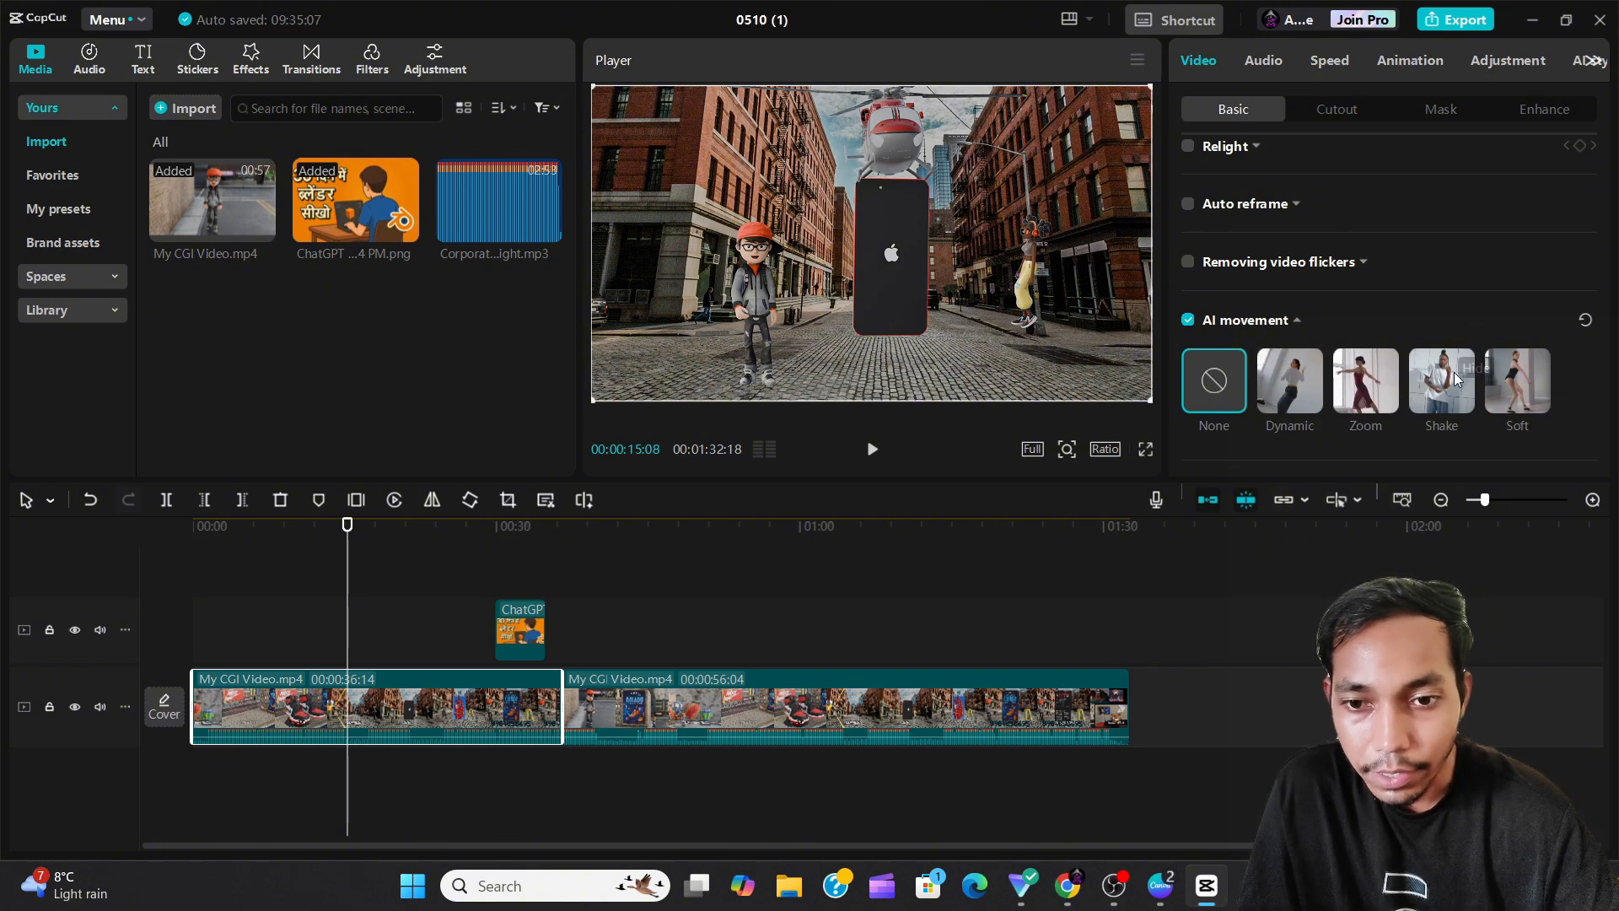
left_click(1182, 318)
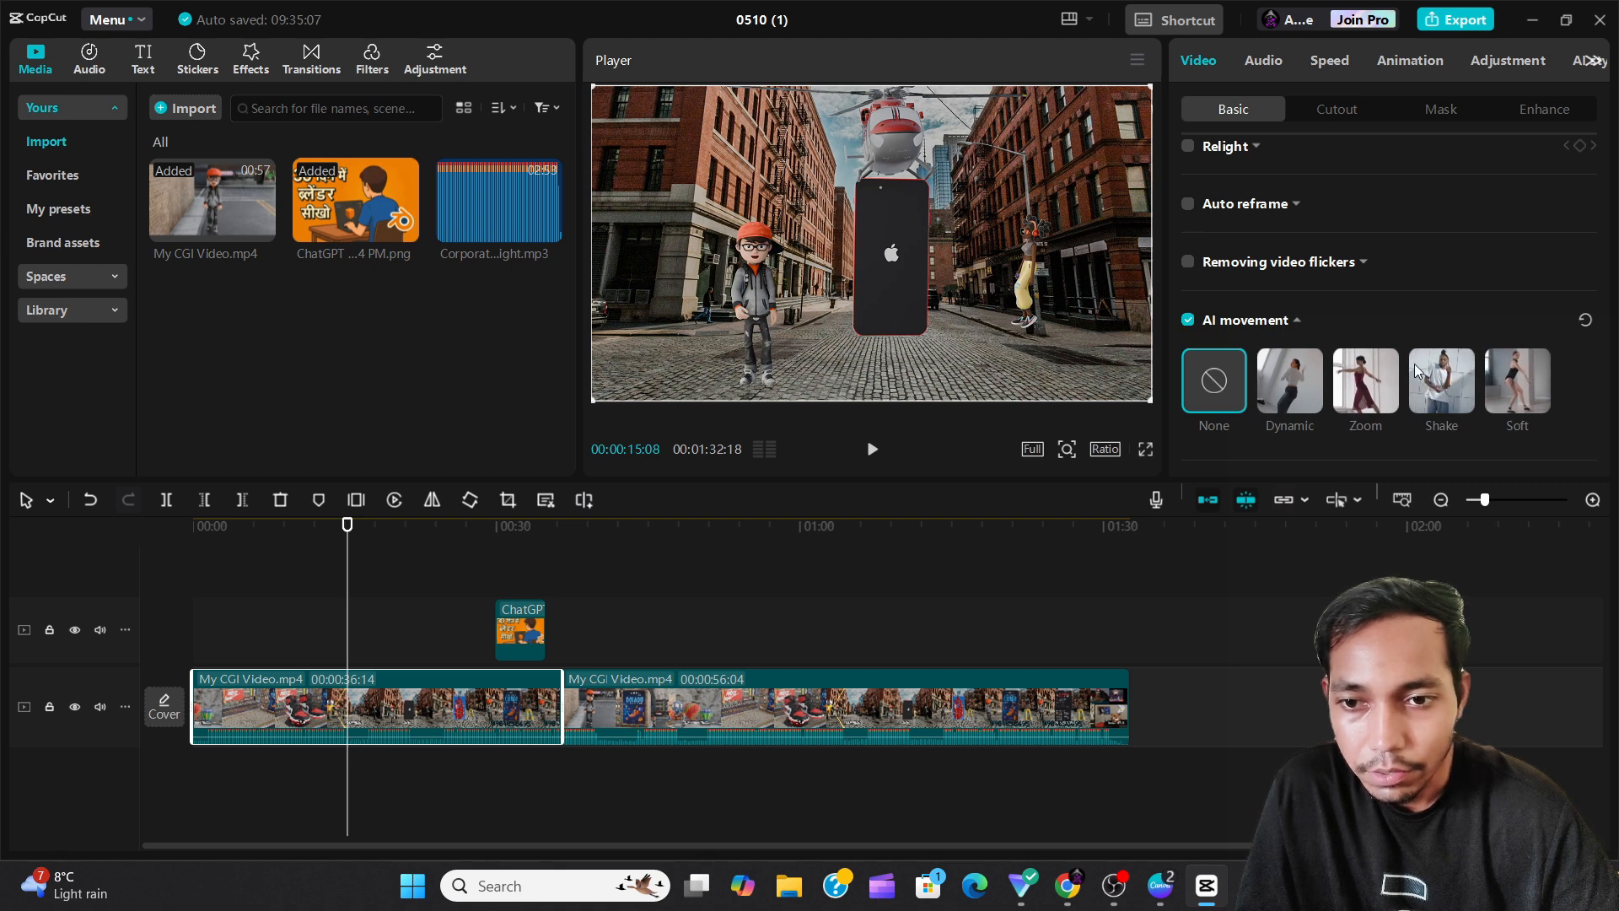
left_click(1187, 322)
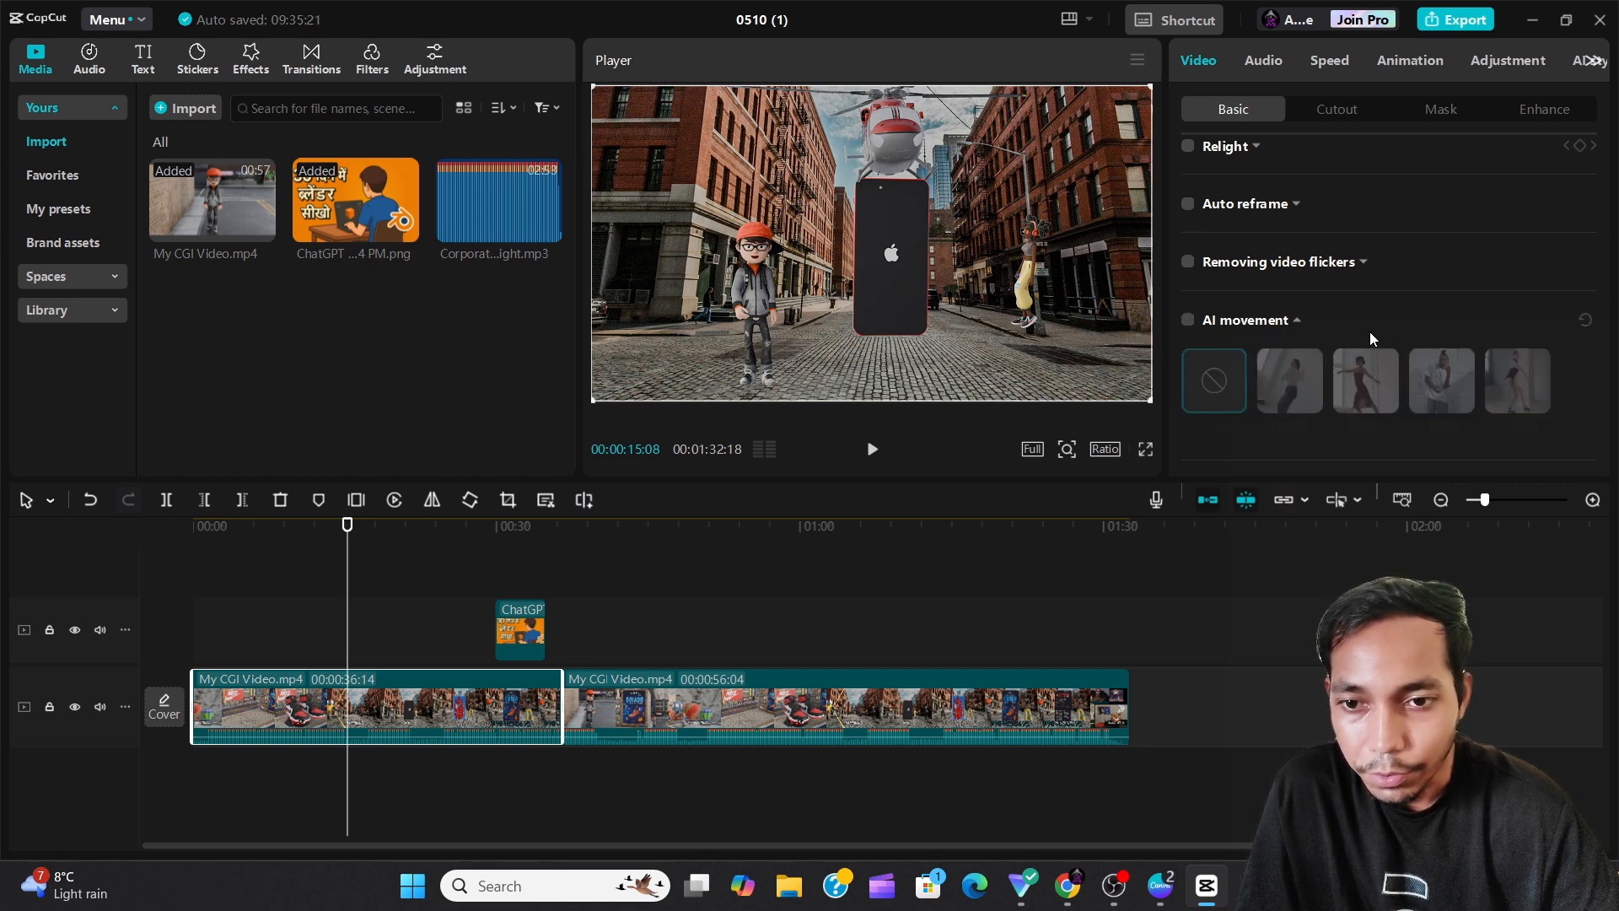
Collapse the AI movement settings and review the Camera tracking and Motion blur options below them.
left_click(1297, 322)
scroll(1364, 357, "down", 2)
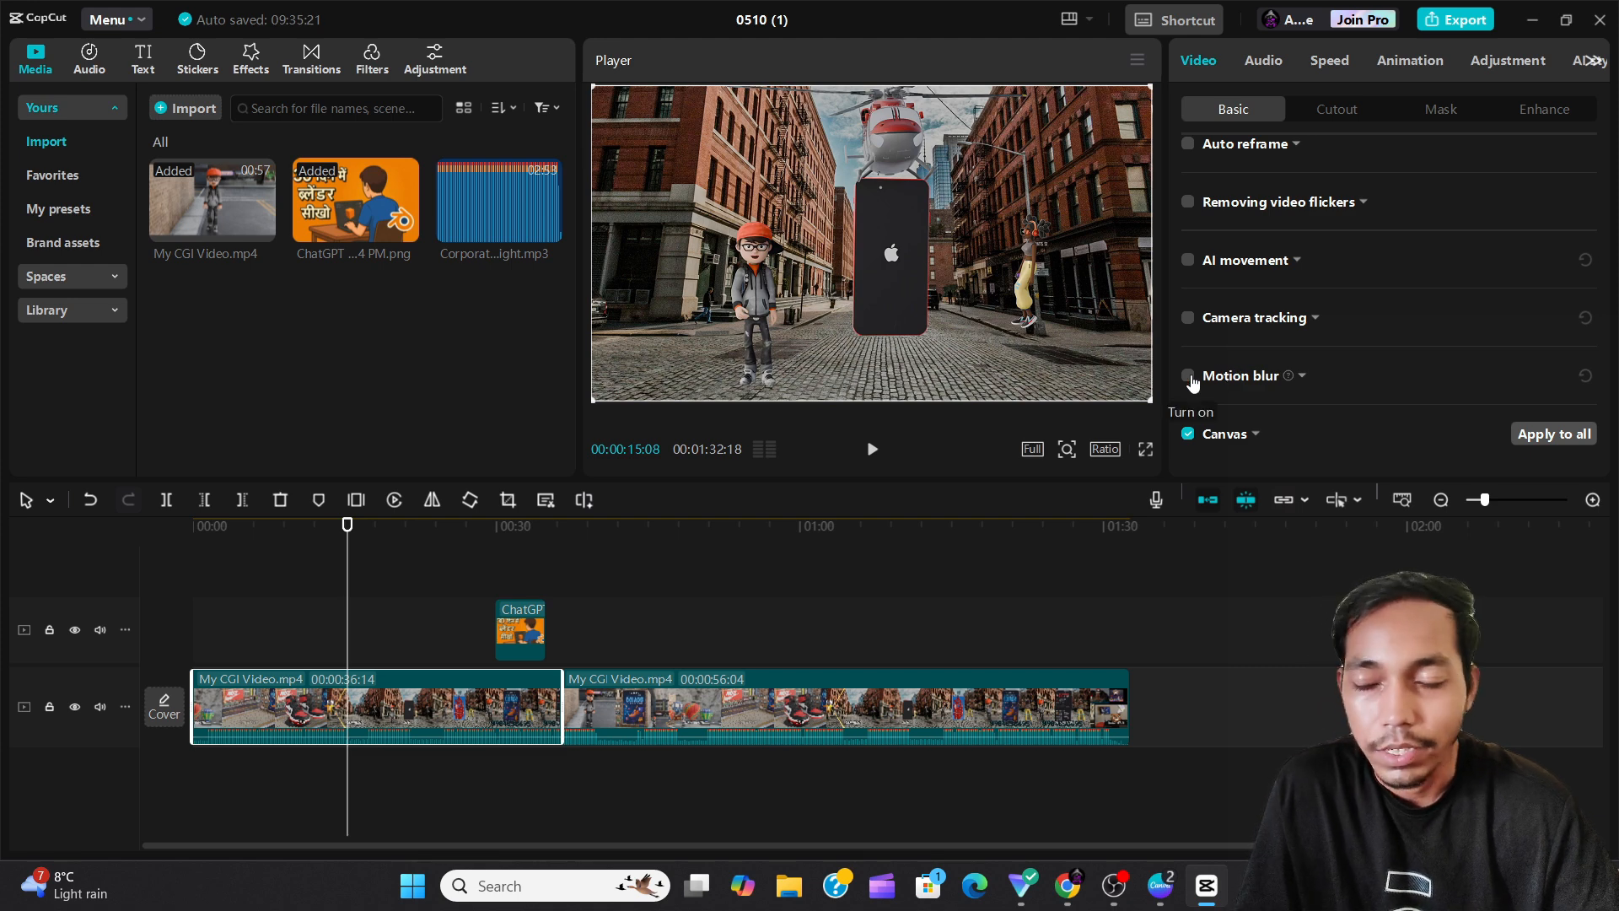
mouse_move(1290, 384)
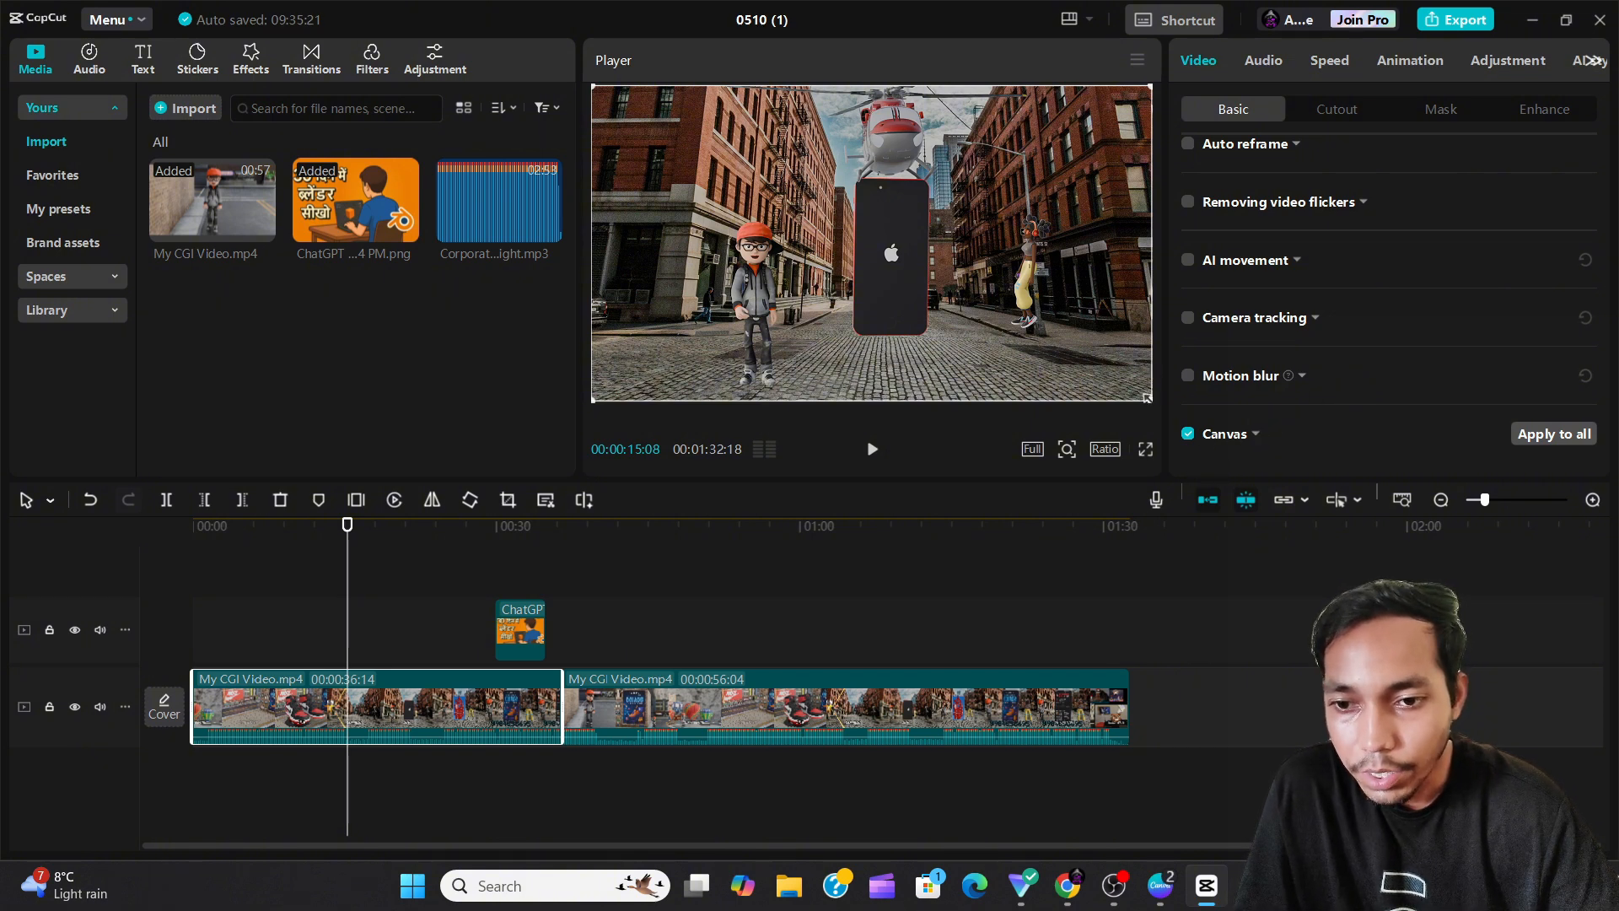
Shrink the clip in the preview to about two thirds of the frame width and expand the Canvas settings.
left_click_drag(1147, 398, 975, 316)
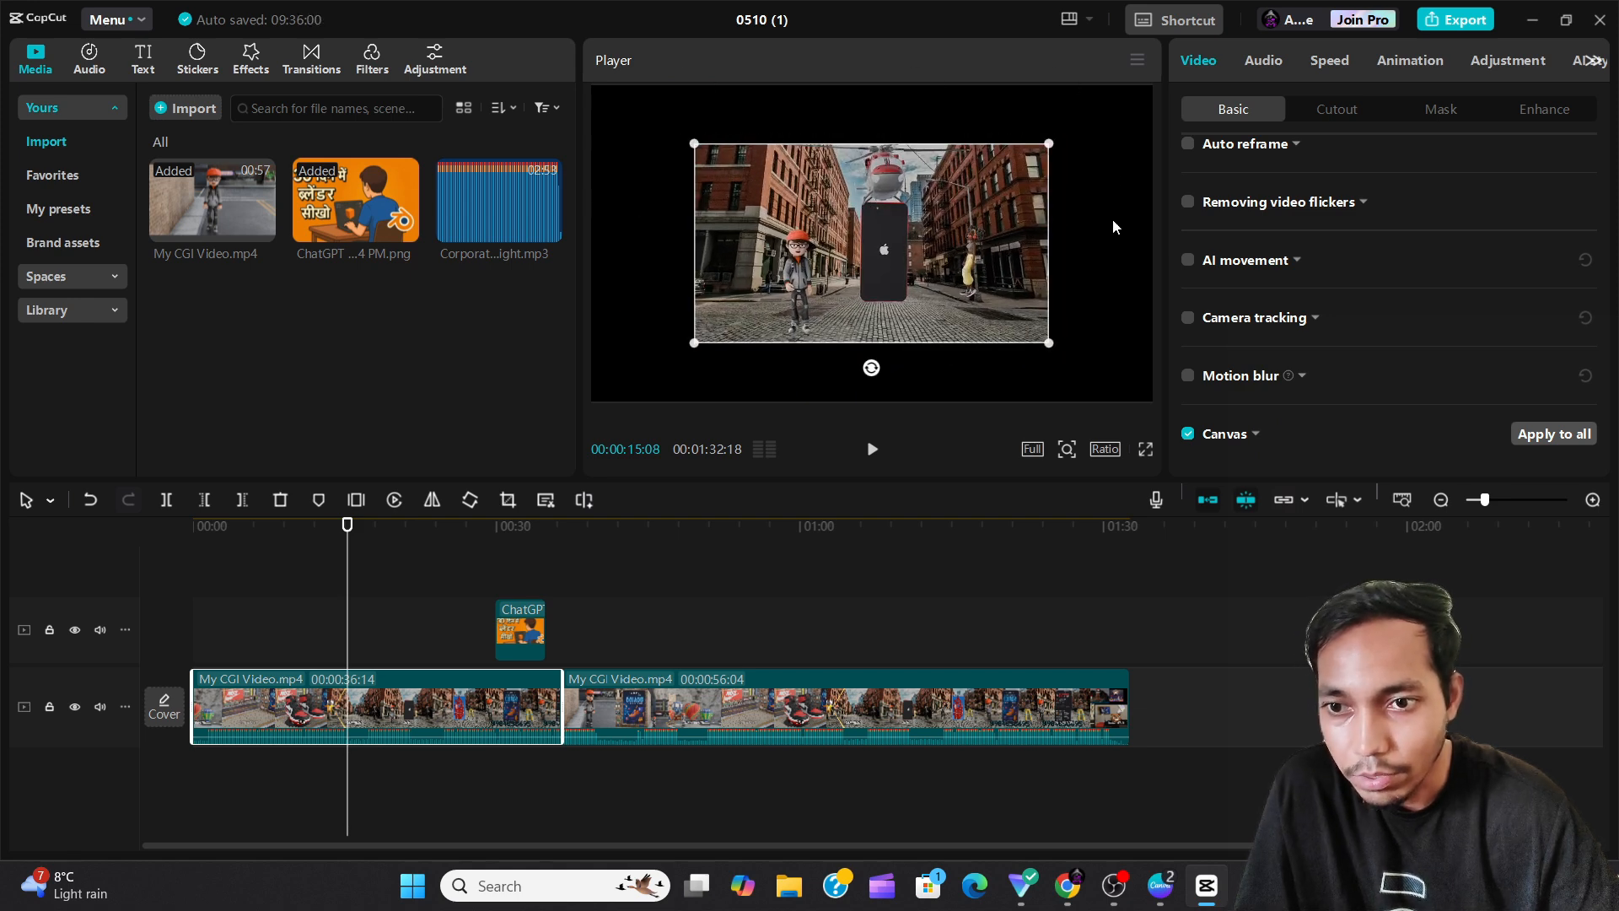
left_click(1257, 433)
scroll(1316, 380, "down", 1)
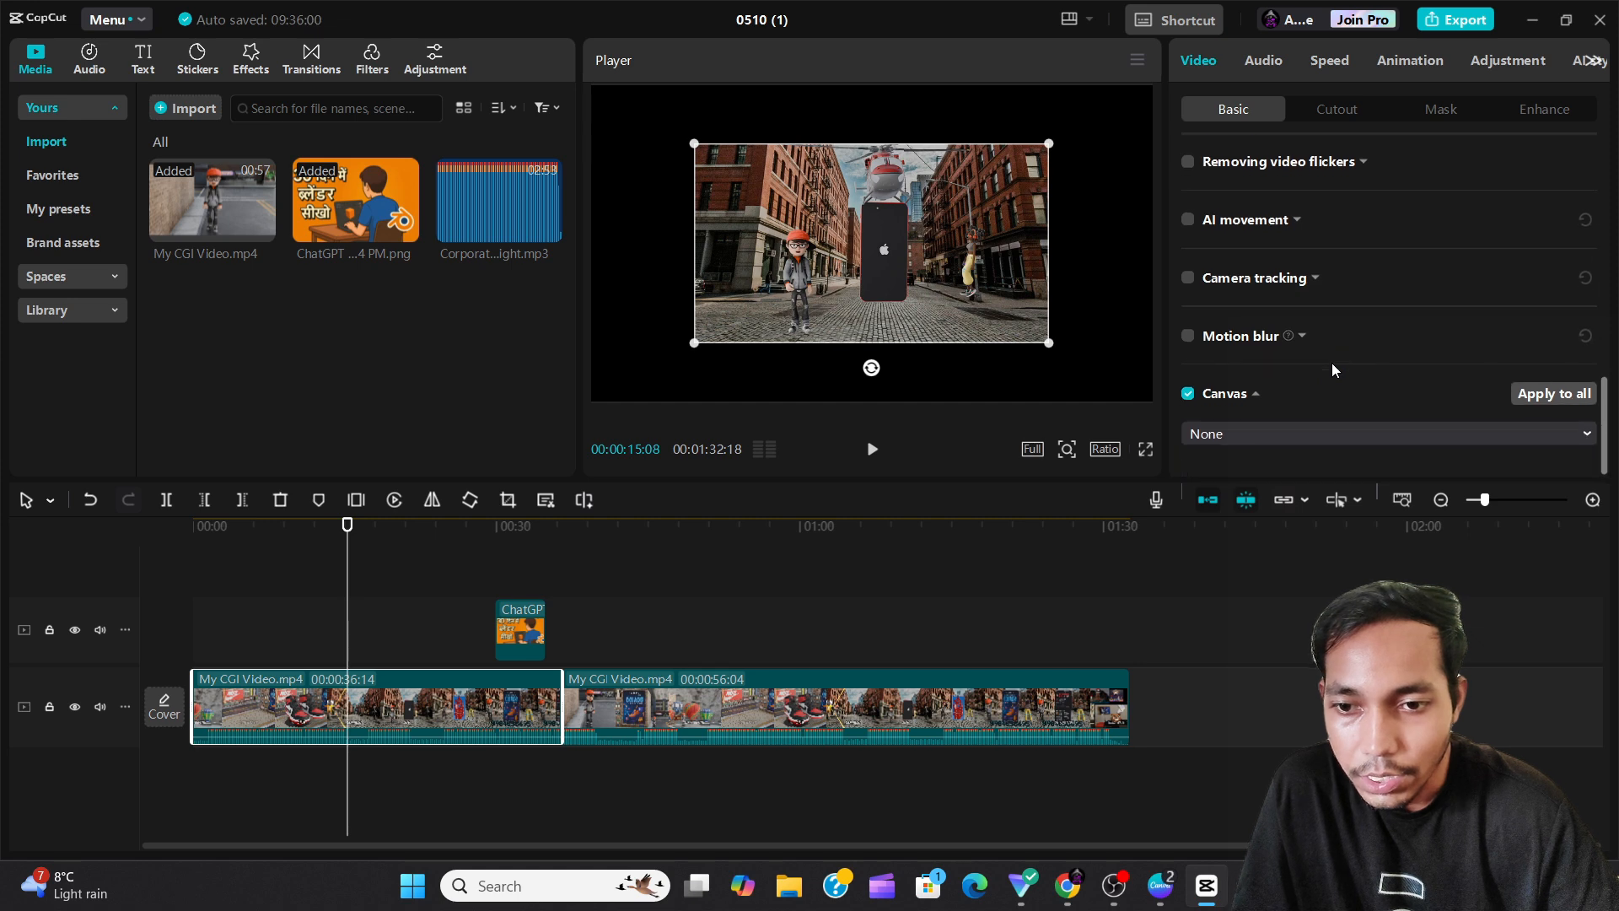
Set the clip's Canvas background to Blur using the lightest blur level.
left_click(1322, 430)
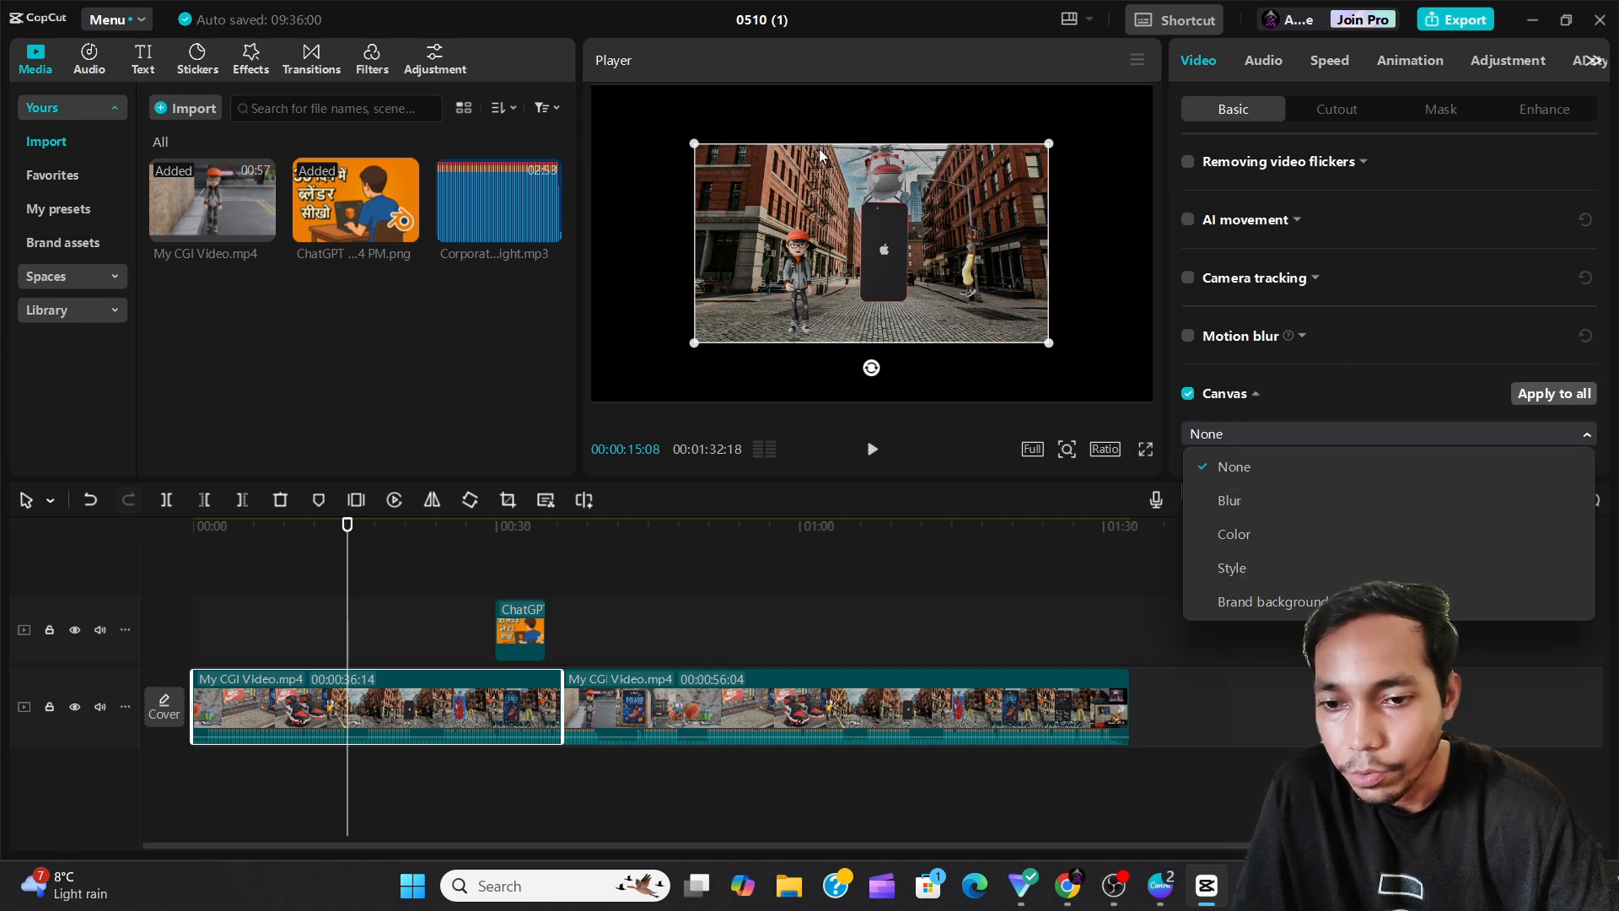
left_click(1283, 505)
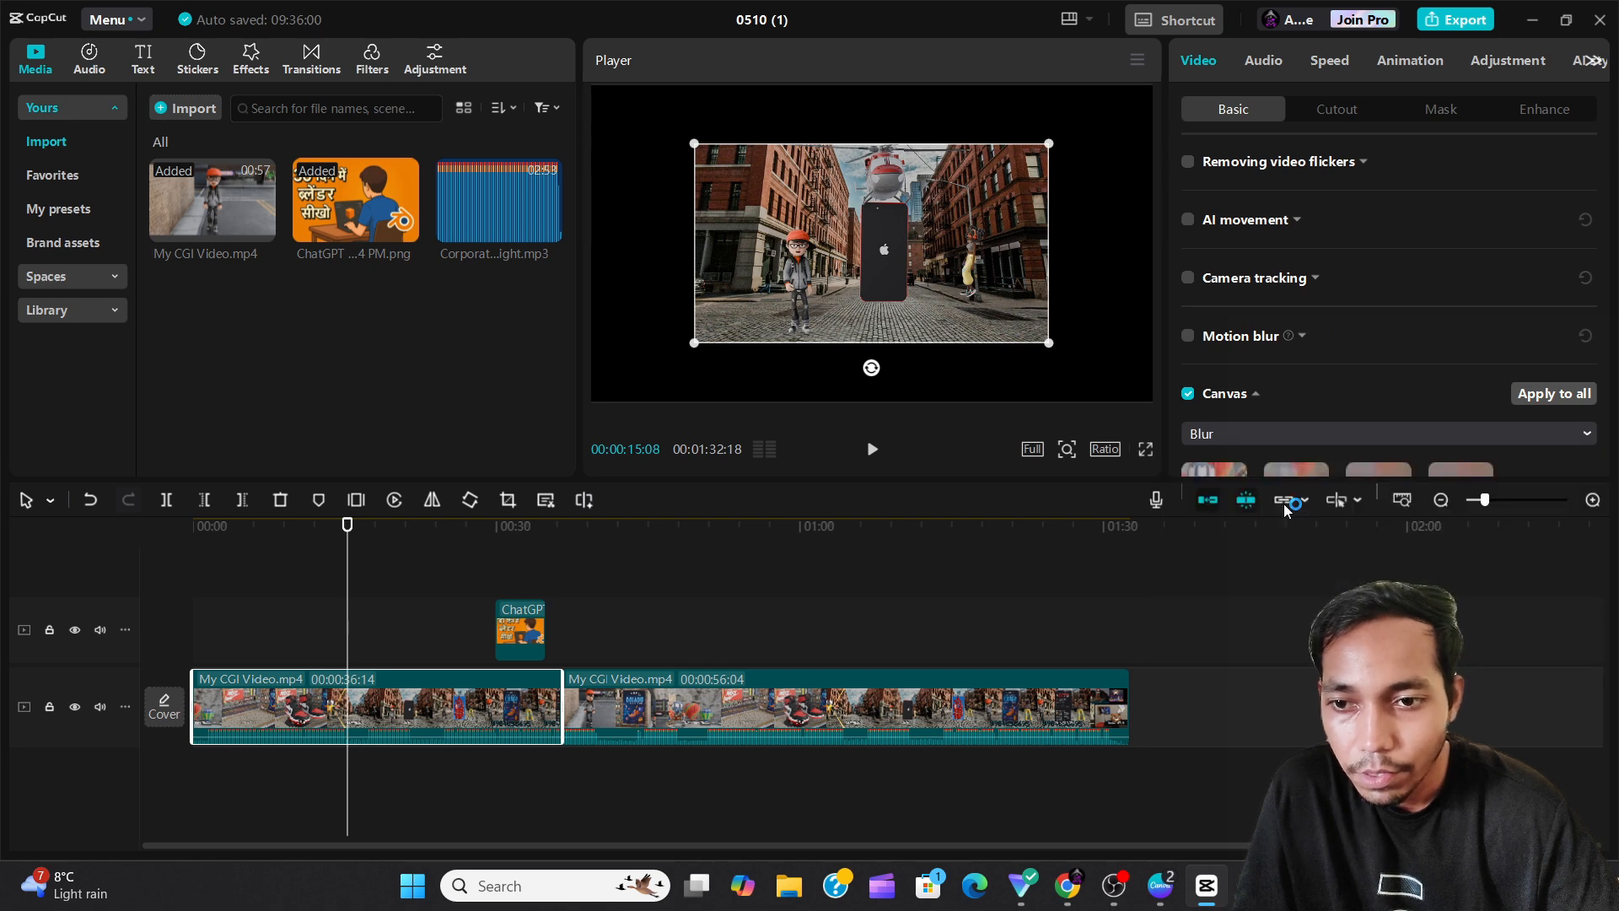
scroll(1287, 373, "down", 2)
left_click(1212, 396)
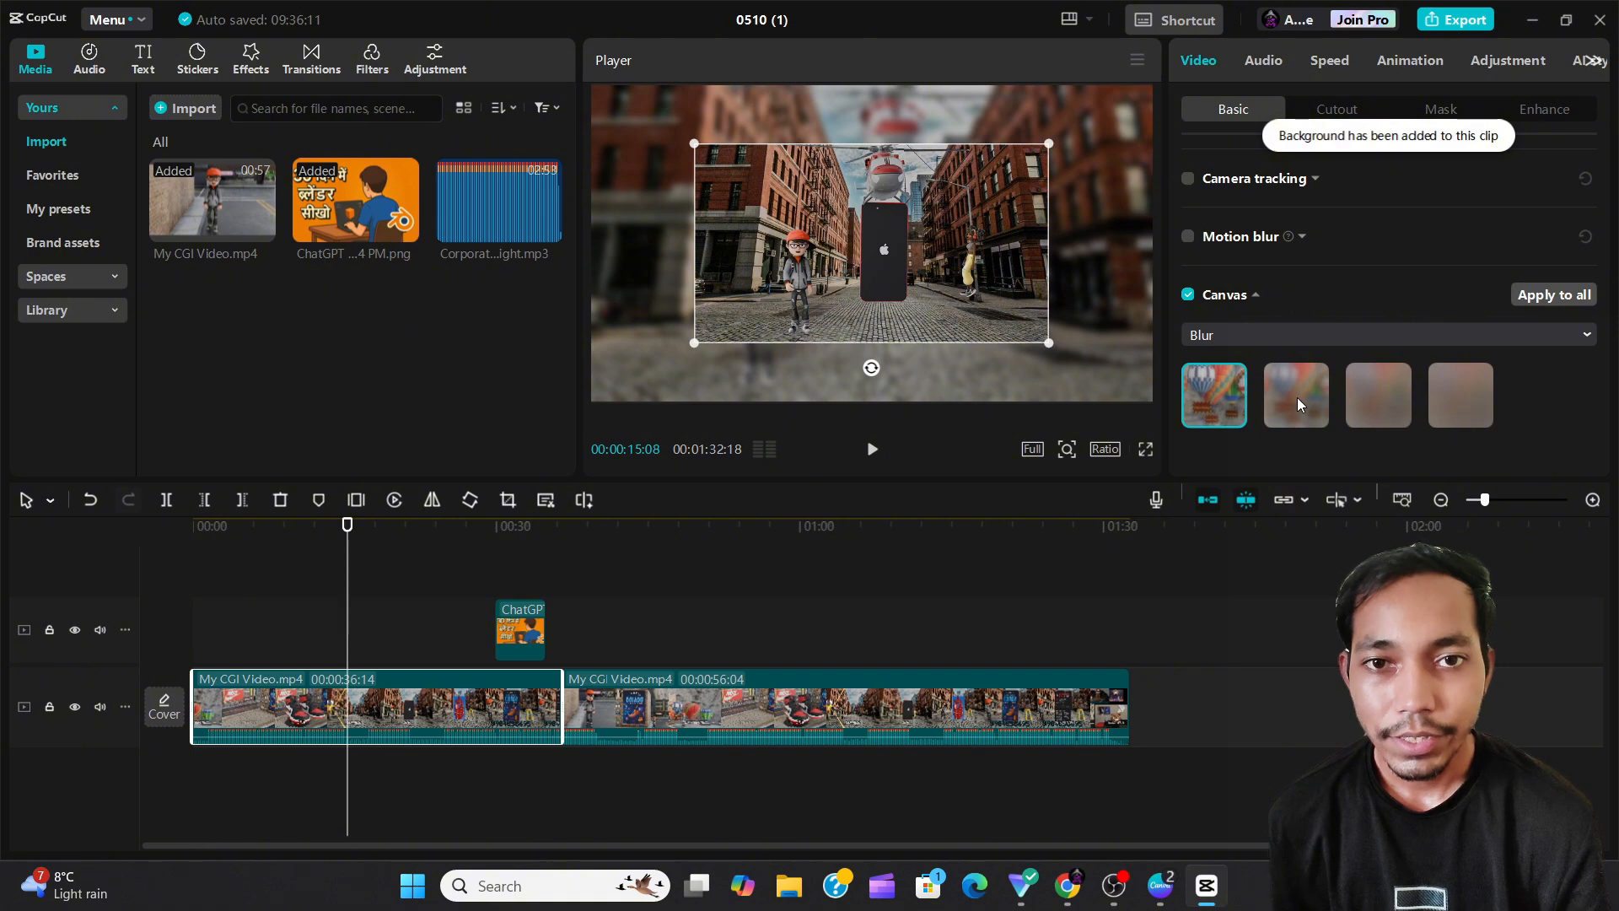
Try the strongest and second-strongest blur levels on the canvas background, and return to the lightest one.
left_click(1451, 390)
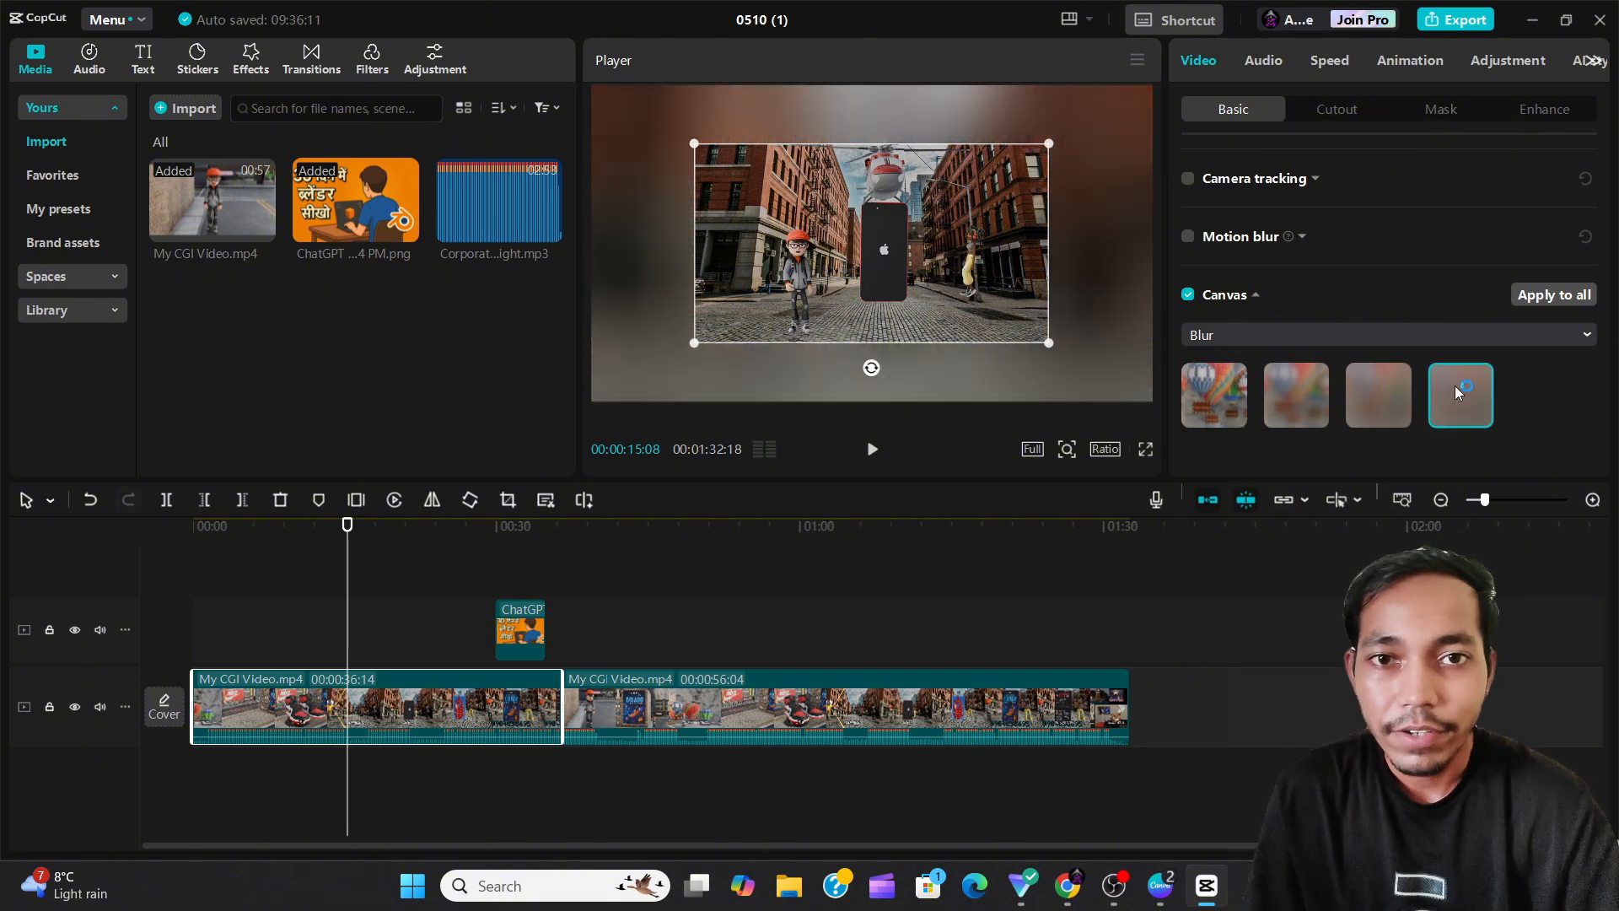
left_click(1393, 396)
left_click(1239, 398)
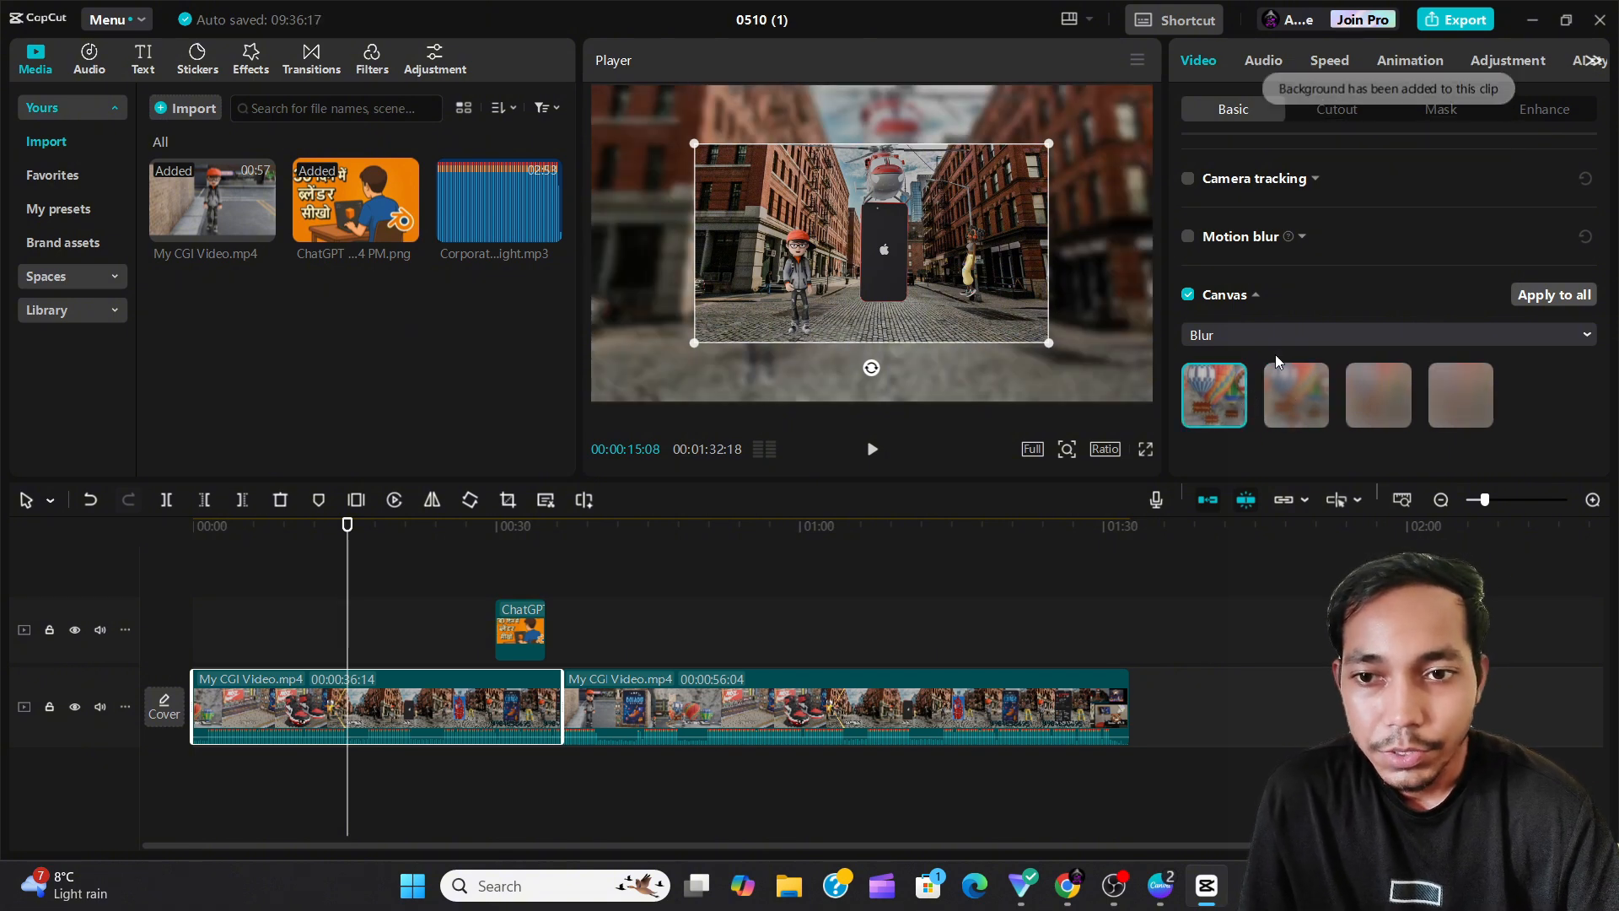
Switch the clip's Canvas background type from Blur to Color and show its color swatches.
left_click(1280, 331)
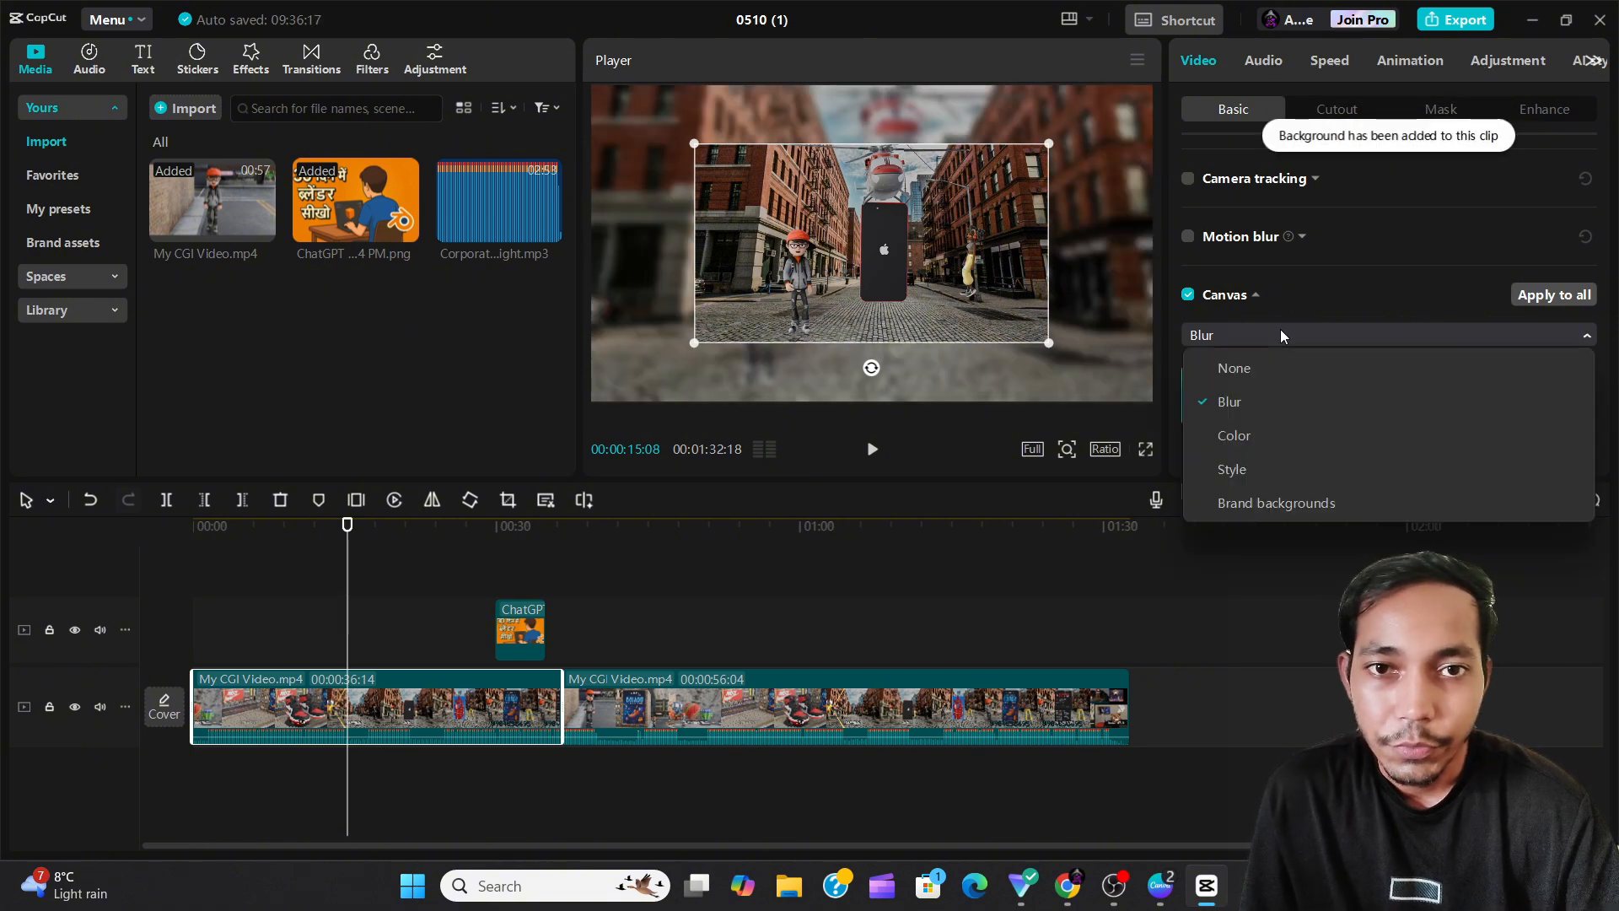
left_click(1253, 433)
scroll(1273, 386, "down", 5)
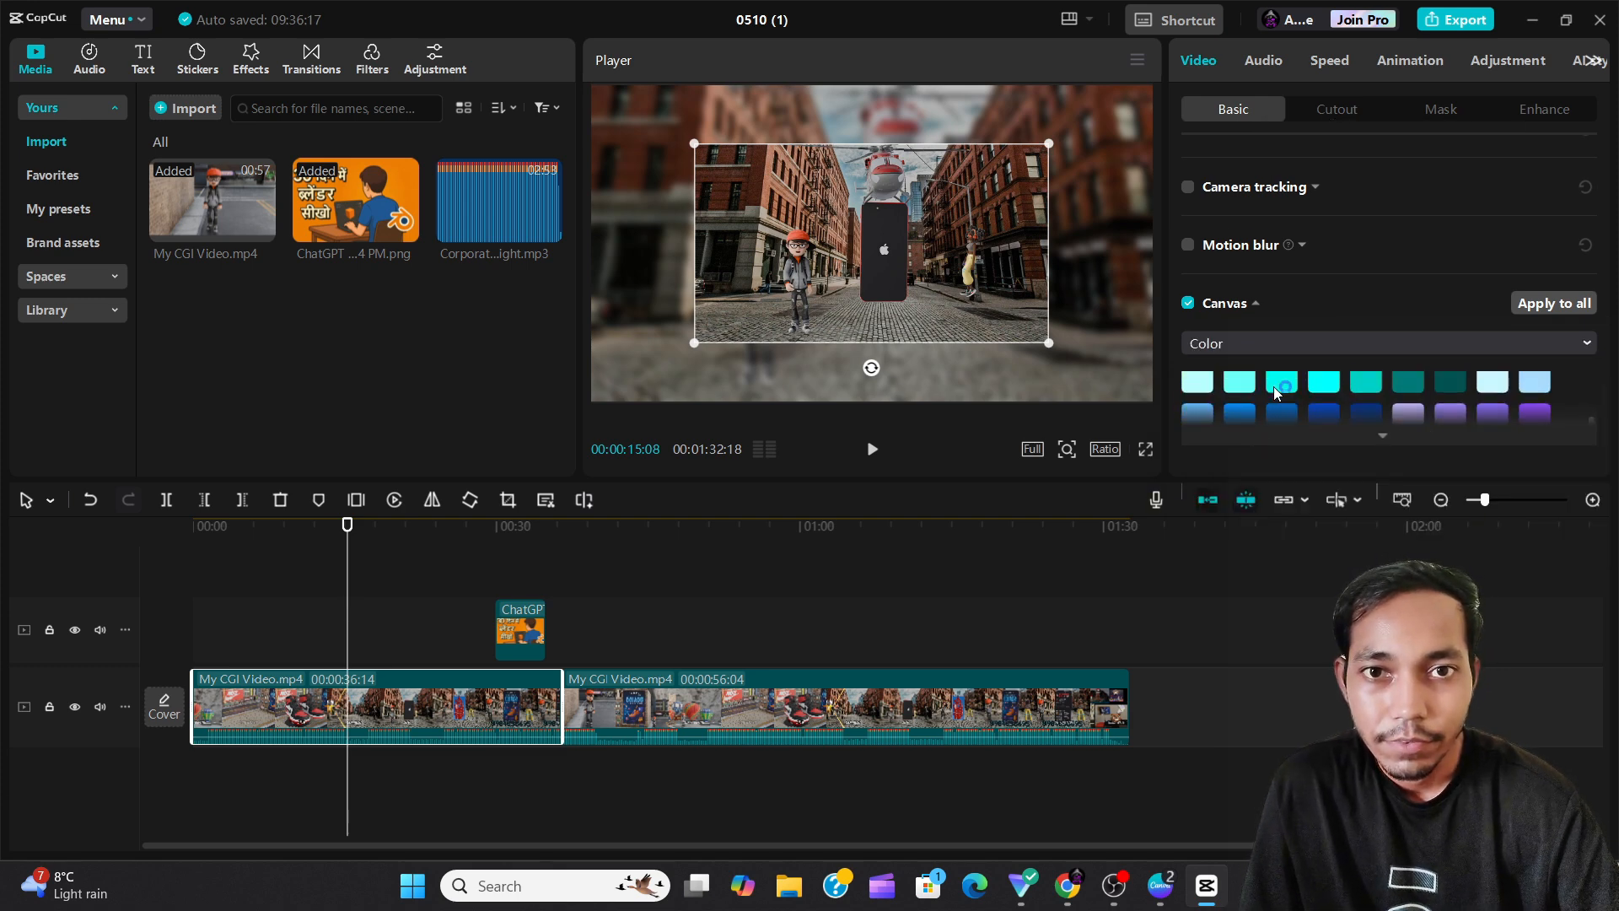